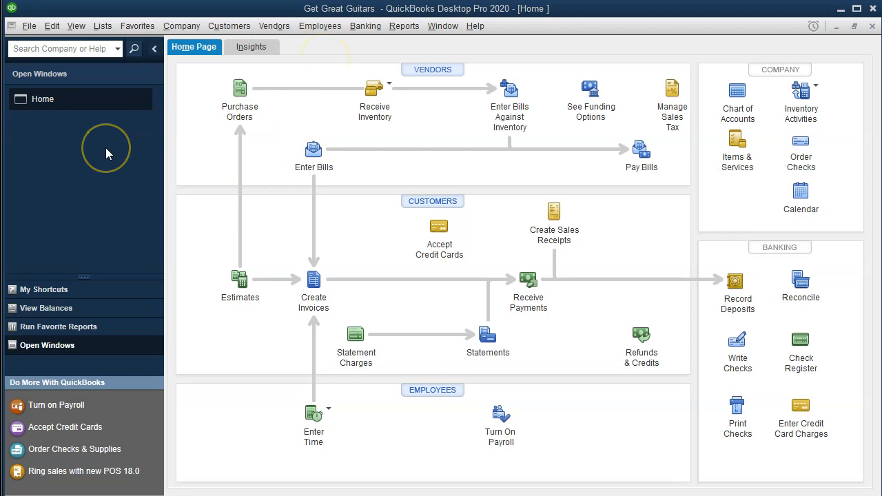
{"action": "left_click", "coordinate": [74, 25]}
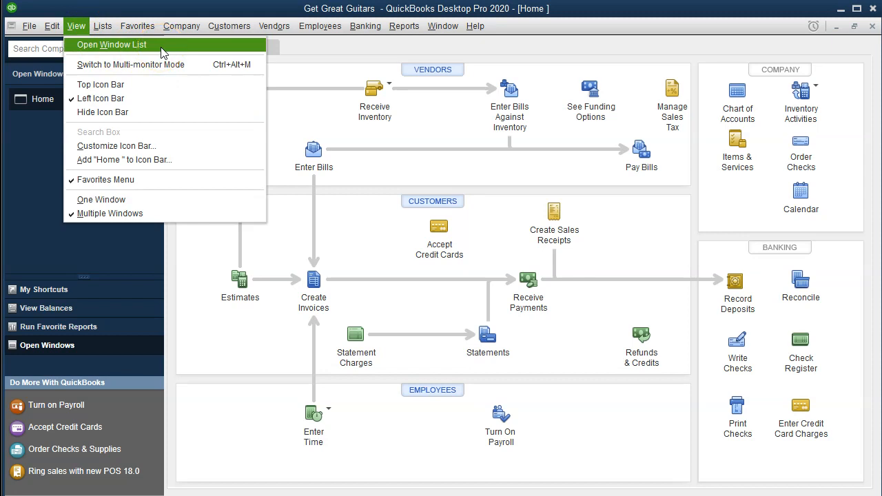
{"action": "left_click", "coordinate": [236, 322]}
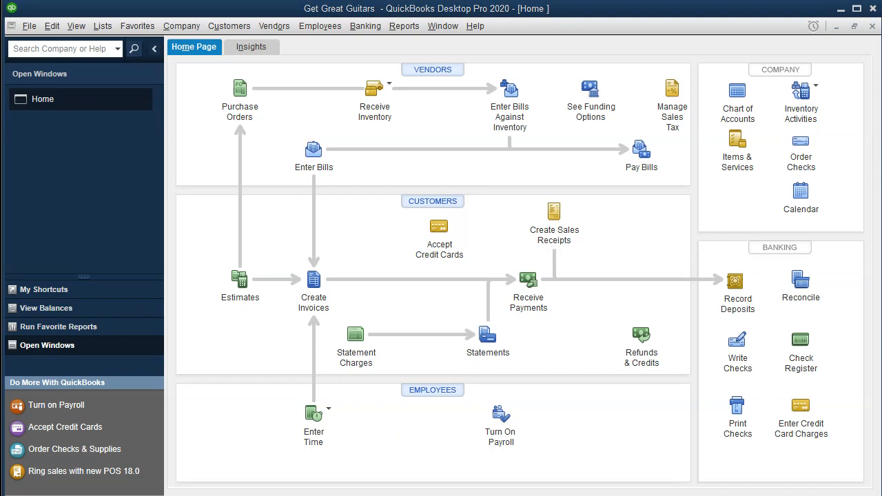
- Switch to the Payroll.xlsx workbook in Excel and bring up the blank payroll table in rows 18 to 22 of the Practice sheet
{"action": "left_click", "coordinate": [441, 495]}
{"action": "left_click", "coordinate": [443, 362]}
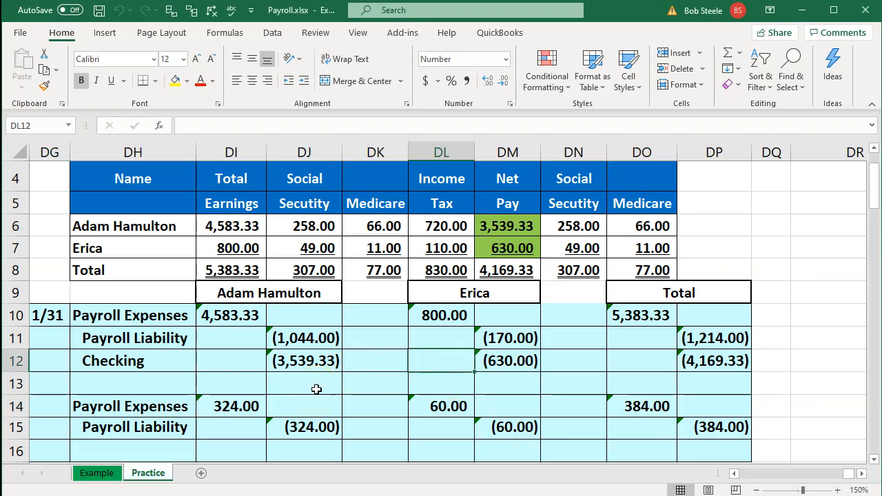
{"action": "scroll", "coordinate": [166, 288], "scroll_direction": "down", "scroll_amount": 4}
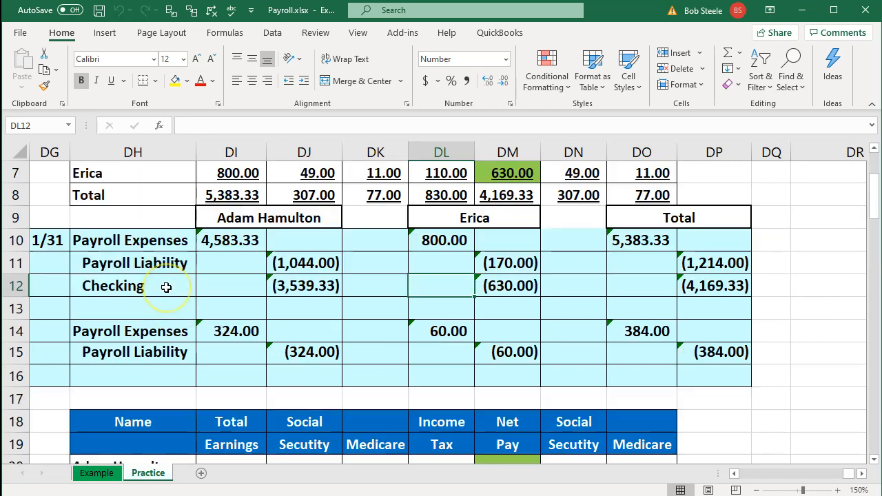
{"action": "scroll", "coordinate": [166, 287], "scroll_direction": "up", "scroll_amount": 4}
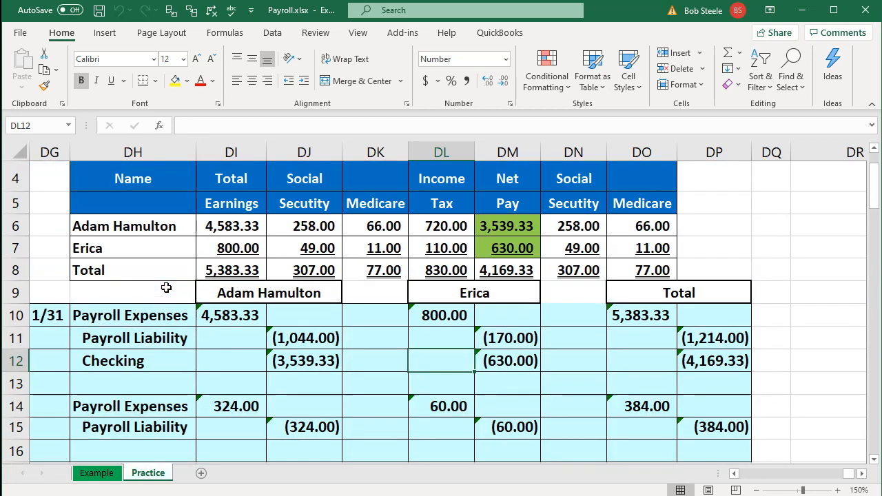
{"action": "scroll", "coordinate": [166, 287], "scroll_direction": "down", "scroll_amount": 5}
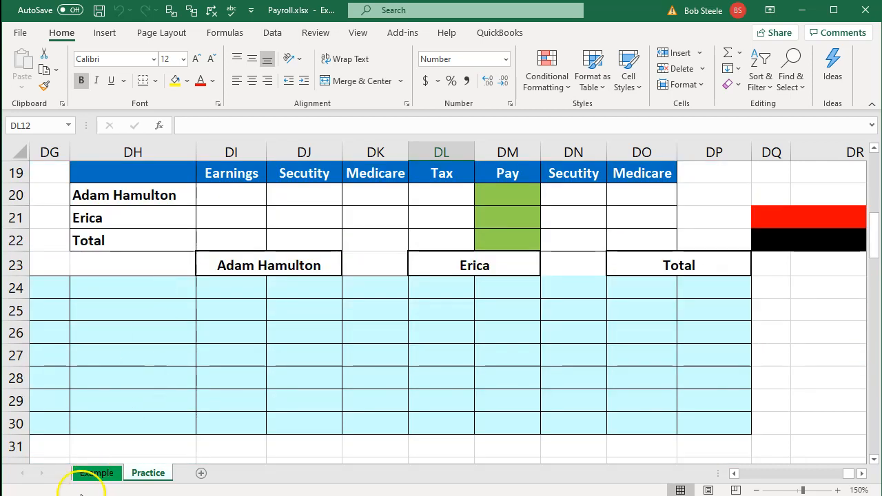
{"action": "scroll", "coordinate": [197, 285], "scroll_direction": "up", "scroll_amount": 1}
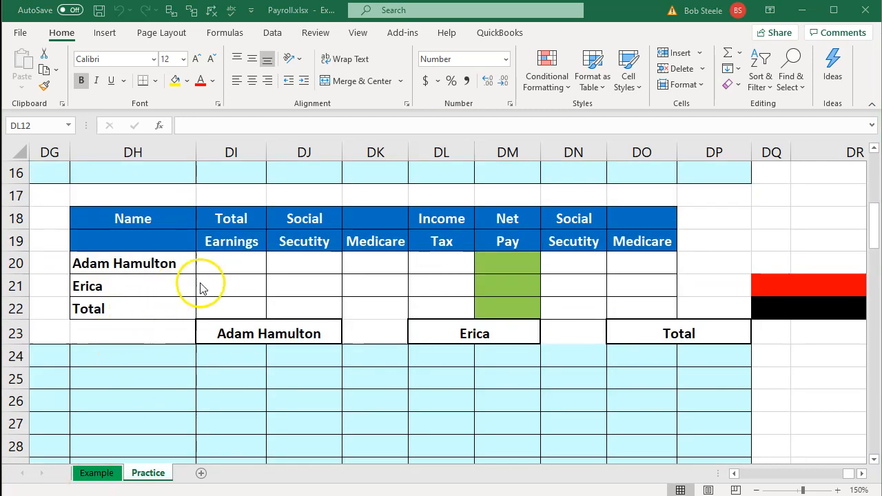
- Fill the first employee's row 20 with total earnings 4583.33, Social Security 284.16, Medicare 66.46 and income tax 720
{"action": "left_click", "coordinate": [232, 263]}
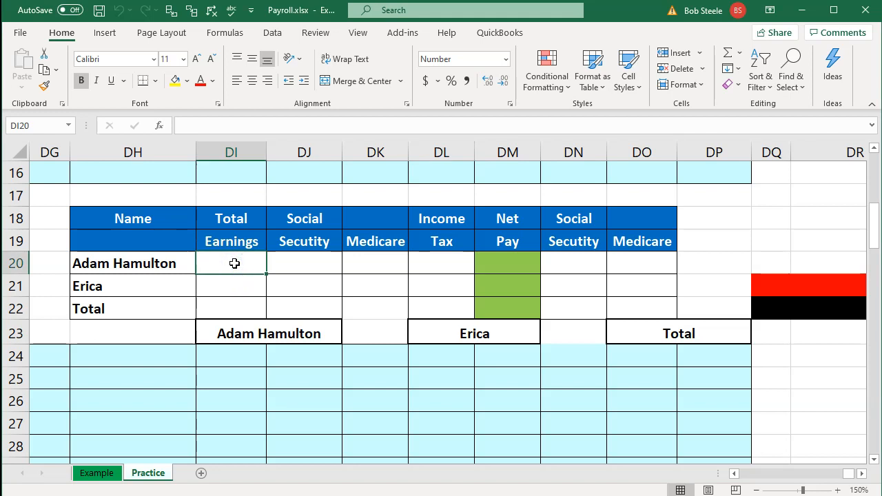
{"action": "type", "text": "4583.33"}
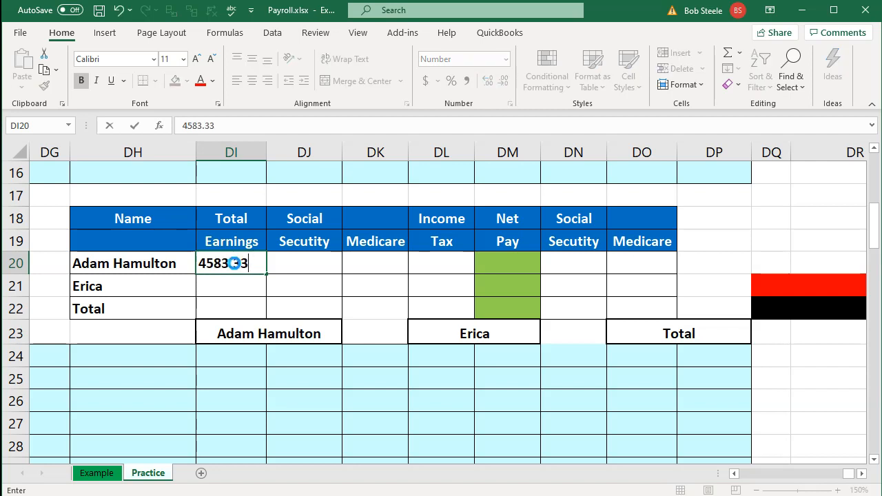
{"action": "key", "text": "Tab"}
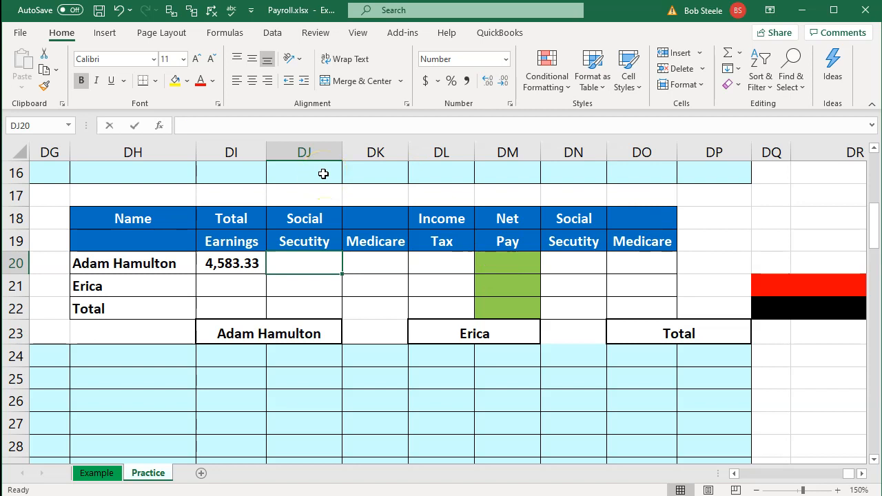
{"action": "type", "text": "284.16"}
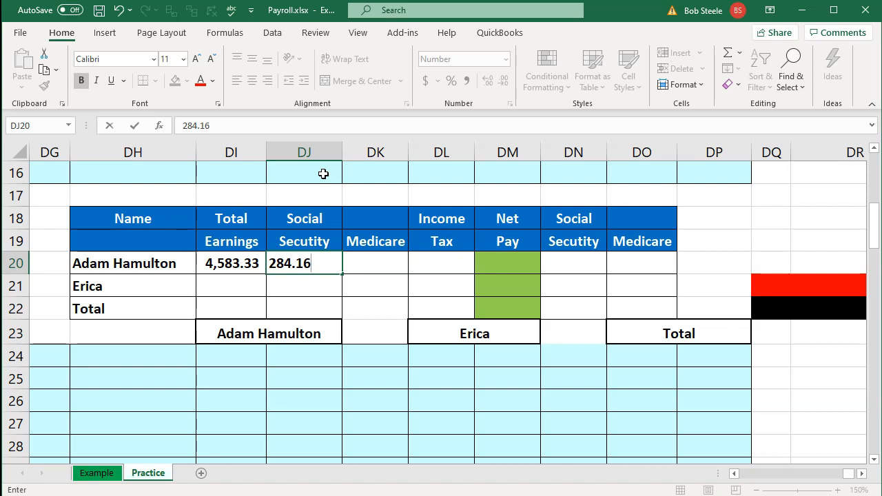
{"action": "key", "text": "Tab"}
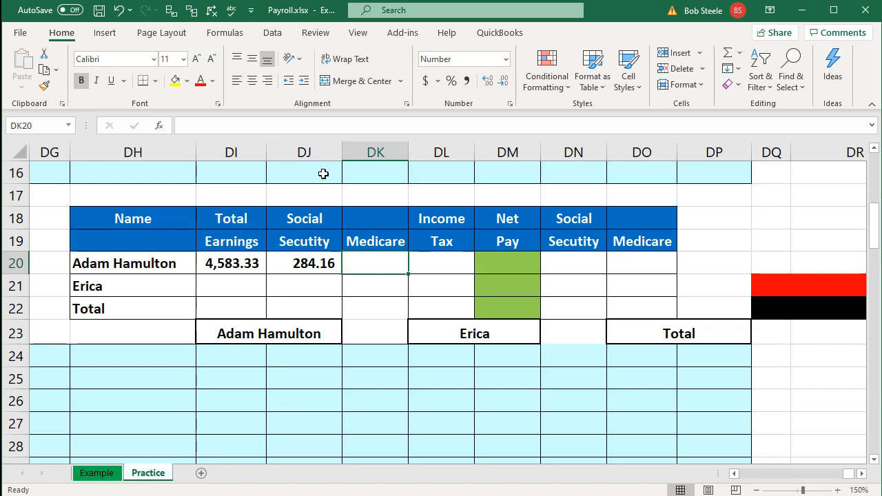
{"action": "type", "text": "66.46"}
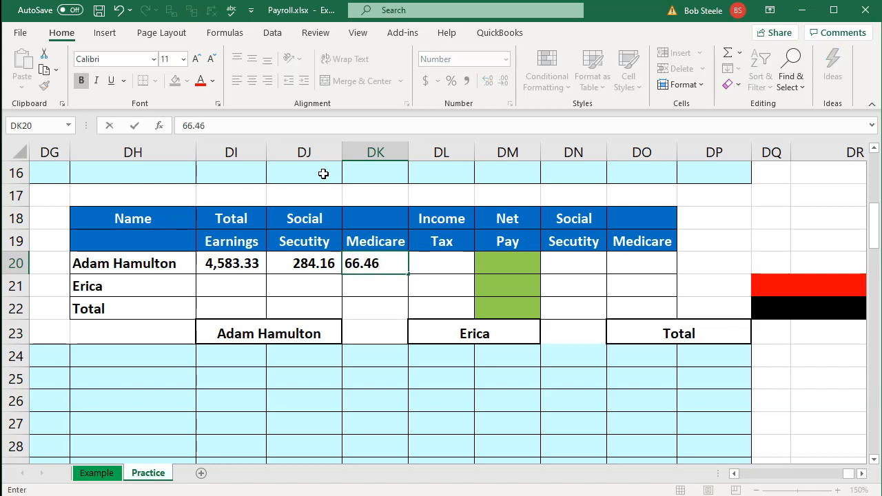
{"action": "key", "text": "Tab"}
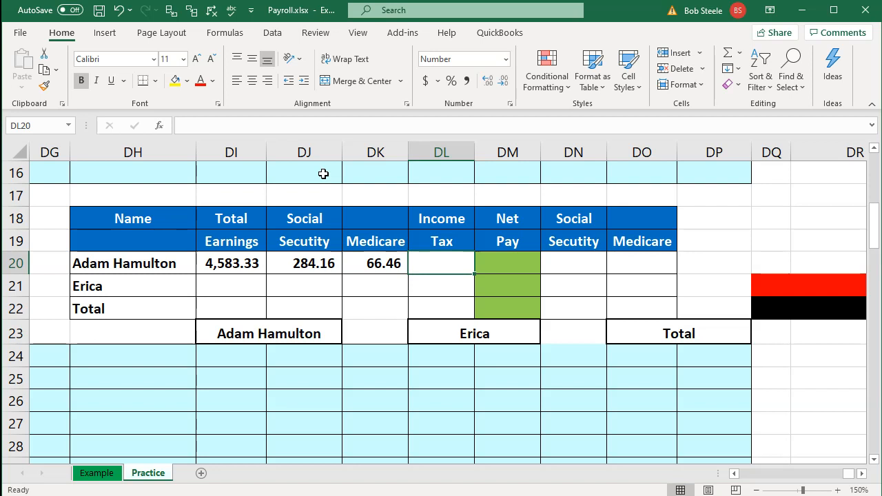
{"action": "type", "text": "720"}
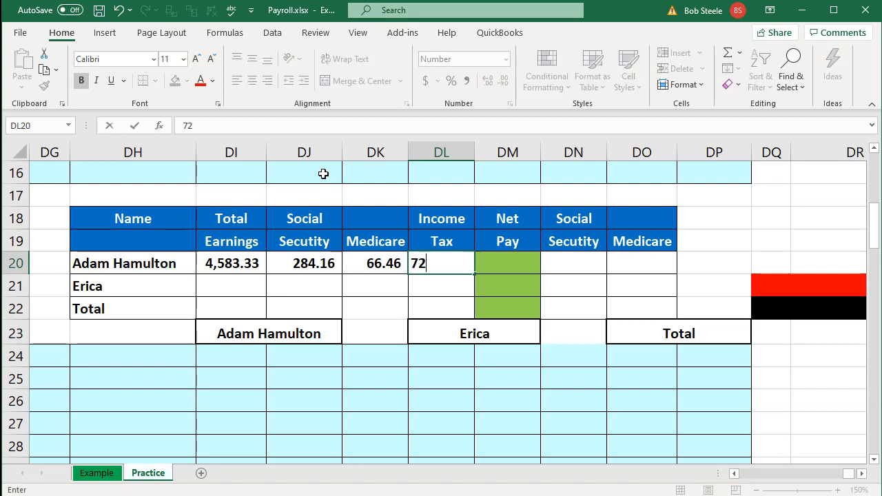
{"action": "key", "text": "Return"}
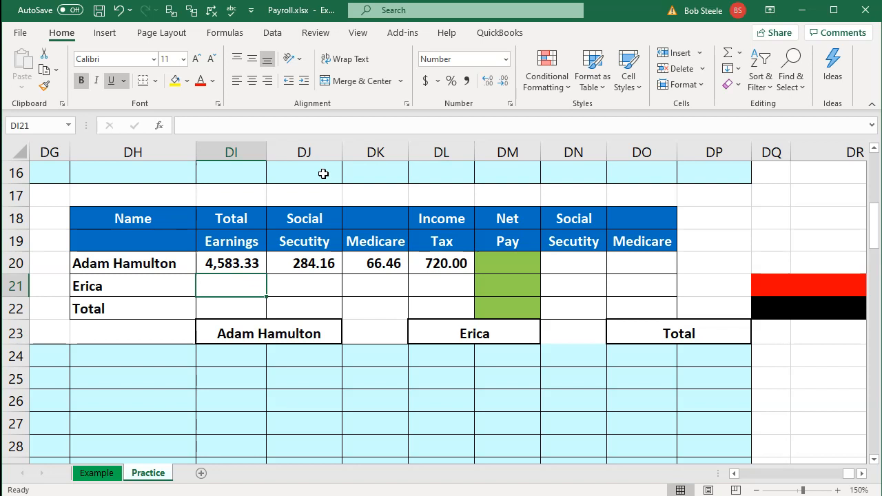
- Calculate the first employee's net pay in DM20 with the formula =DI20-DJ20-DK20-DL20
{"action": "key", "text": "Right"}
{"action": "key", "text": "Right"}
{"action": "key", "text": "Right"}
{"action": "key", "text": "Up"}
{"action": "key", "text": "Up"}
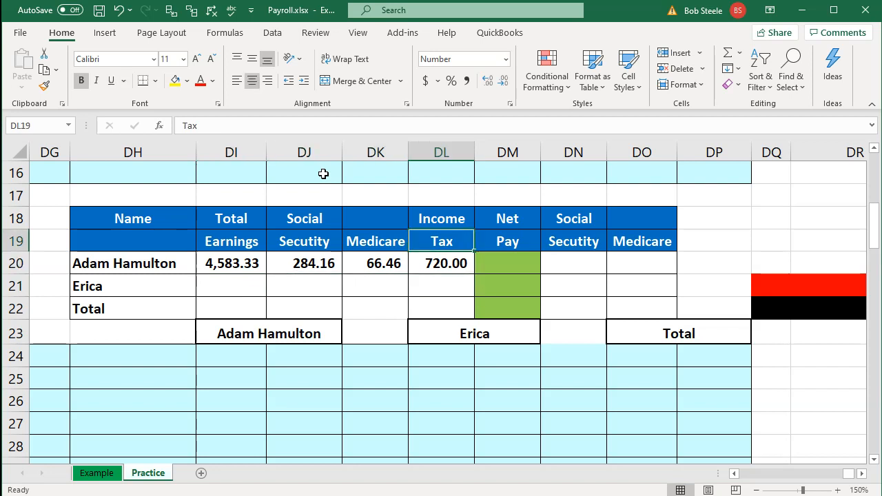
{"action": "key", "text": "Right"}
{"action": "key", "text": "Down"}
{"action": "type", "text": "="}
{"action": "key", "text": "Left"}
{"action": "key", "text": "Left"}
{"action": "key", "text": "Left"}
{"action": "key", "text": "Left"}
{"action": "type", "text": "-"}
{"action": "key", "text": "Left"}
{"action": "key", "text": "Left"}
{"action": "key", "text": "Left"}
{"action": "type", "text": "-"}
{"action": "key", "text": "Left"}
{"action": "key", "text": "Left"}
{"action": "type", "text": "-"}
{"action": "key", "text": "Left"}
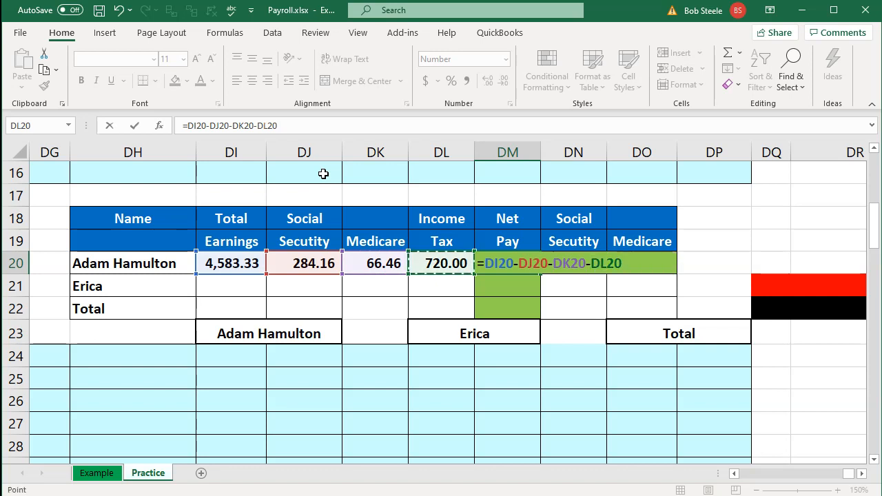
{"action": "key", "text": "Return"}
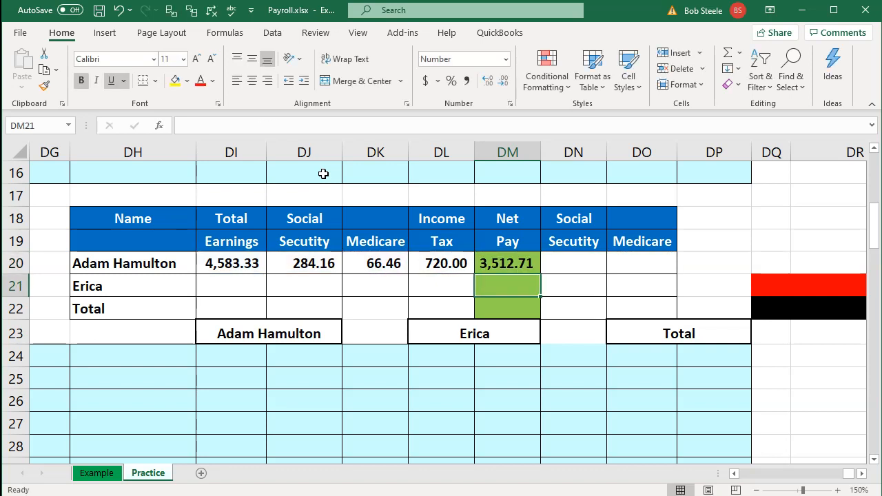
{"action": "key", "text": "Up"}
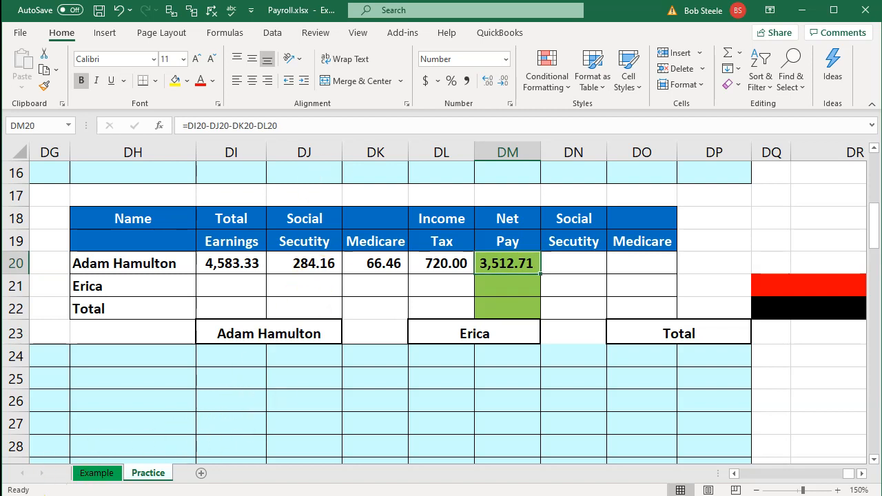
- Link the employer Social Security in DN20 to DJ20 and the employer Medicare in DO20 to DK20
{"action": "left_click", "coordinate": [567, 260]}
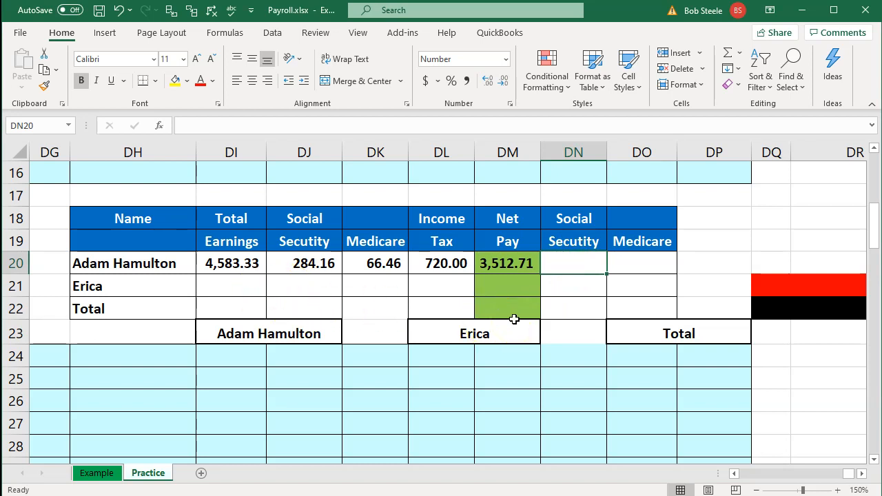
{"action": "type", "text": "="}
{"action": "key", "text": "Left"}
{"action": "key", "text": "Left"}
{"action": "key", "text": "Left"}
{"action": "key", "text": "Left"}
{"action": "key", "text": "Tab"}
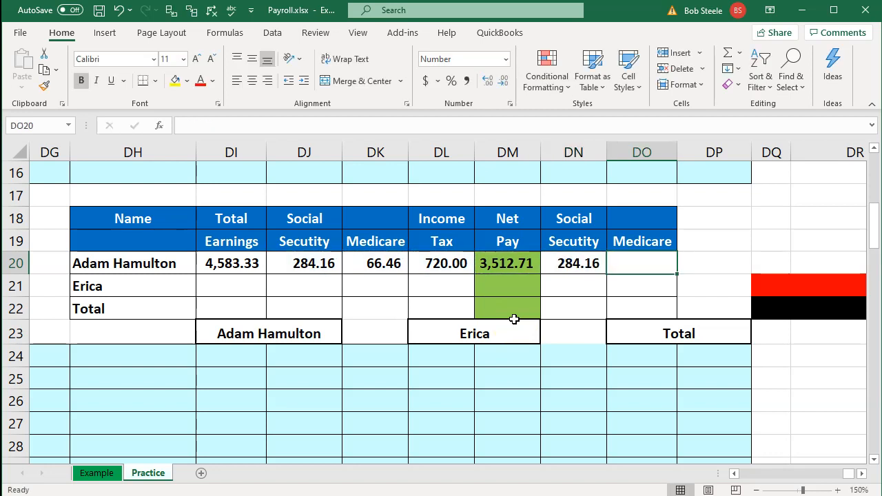
{"action": "type", "text": "="}
{"action": "key", "text": "Left"}
{"action": "key", "text": "Left"}
{"action": "key", "text": "Left"}
{"action": "key", "text": "Left"}
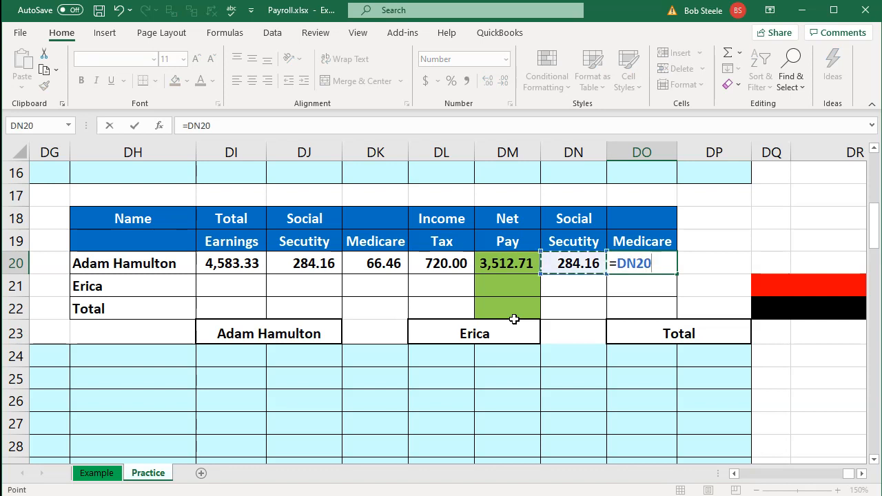
{"action": "key", "text": "Return"}
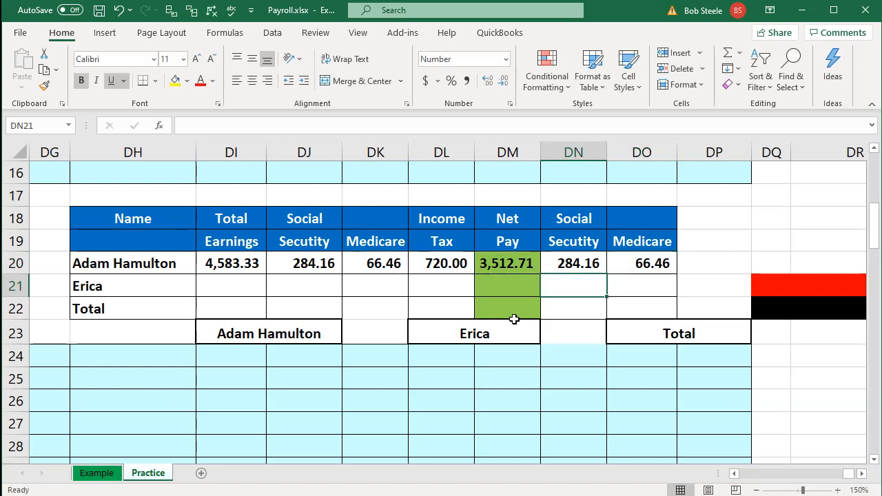
- Review the first employee's withholdings in DJ20:DL20, the employer taxes and the net pay formula in DM20
{"action": "left_click", "coordinate": [103, 495]}
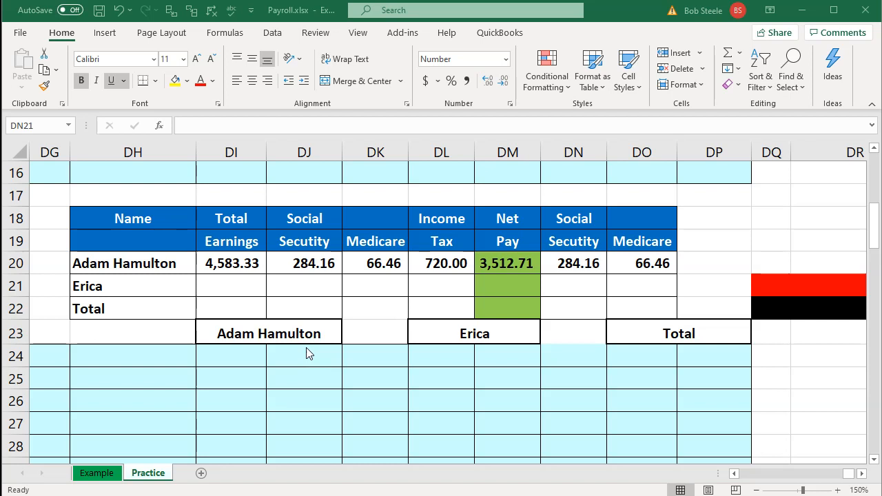
{"action": "left_click", "coordinate": [292, 315]}
{"action": "left_click_drag", "start_coordinate": [299, 266], "coordinate": [427, 254]}
{"action": "left_click", "coordinate": [631, 284]}
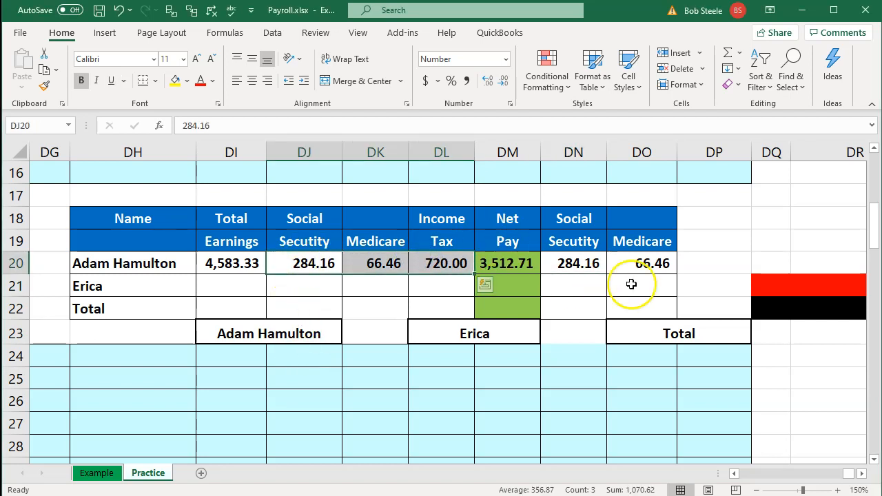
{"action": "left_click", "coordinate": [590, 262]}
{"action": "left_click", "coordinate": [529, 268]}
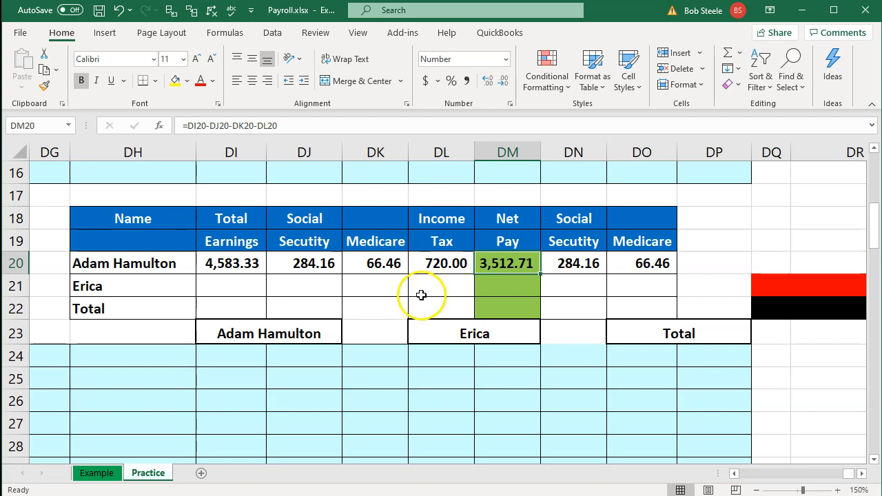
- Enter 800 as the second employee's total earnings in DI21
{"action": "left_click", "coordinate": [233, 282]}
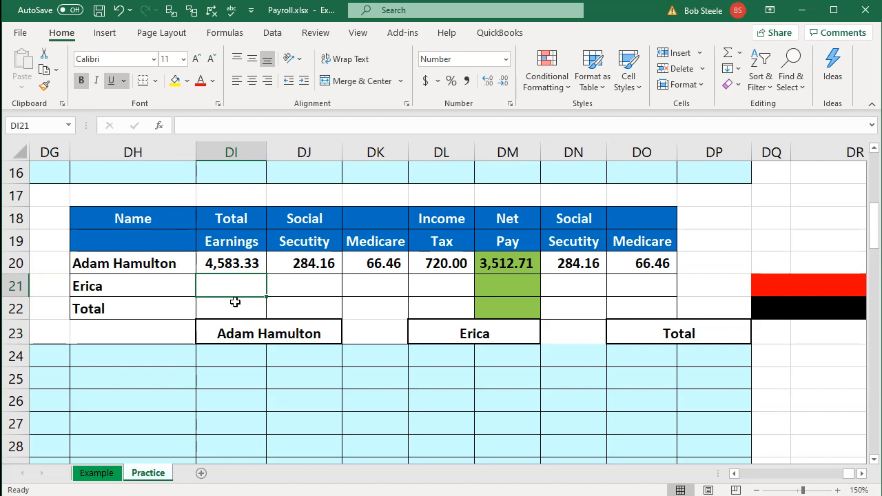
{"action": "type", "text": "800"}
{"action": "key", "text": "Tab"}
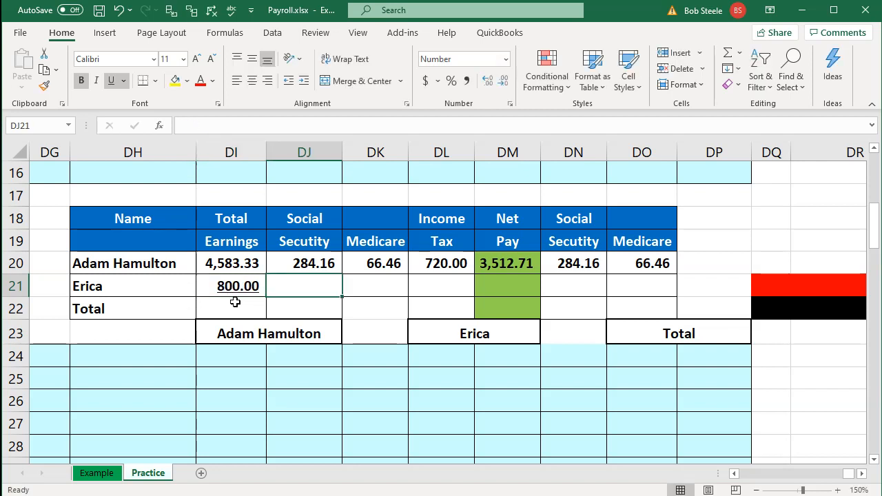
{"action": "type", "text": "110"}
{"action": "key", "text": "Tab"}
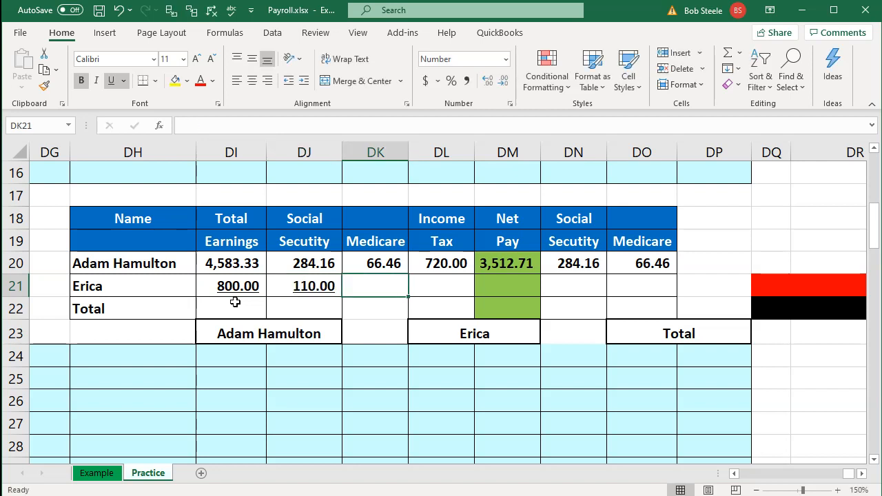
{"action": "key", "text": "Left"}
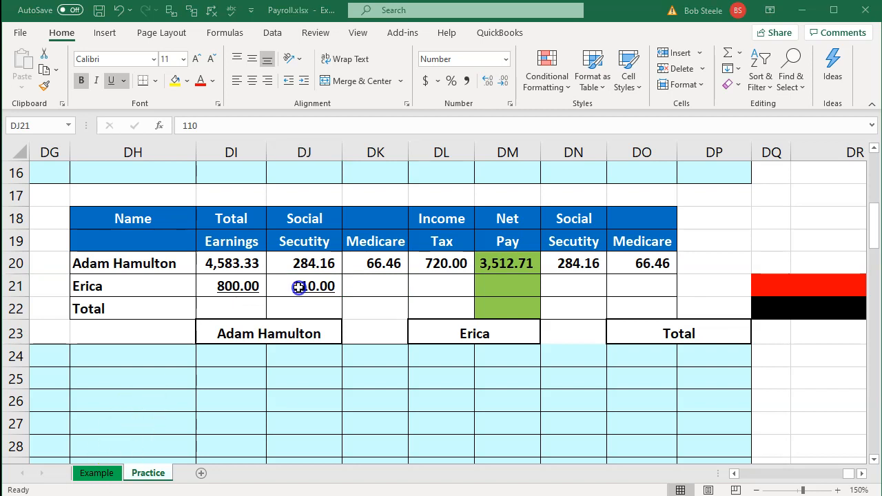
- Enter the second employee's withholdings in row 21: Social Security 49.6, Medicare 11.6 and income tax 110
{"action": "type", "text": "49"}
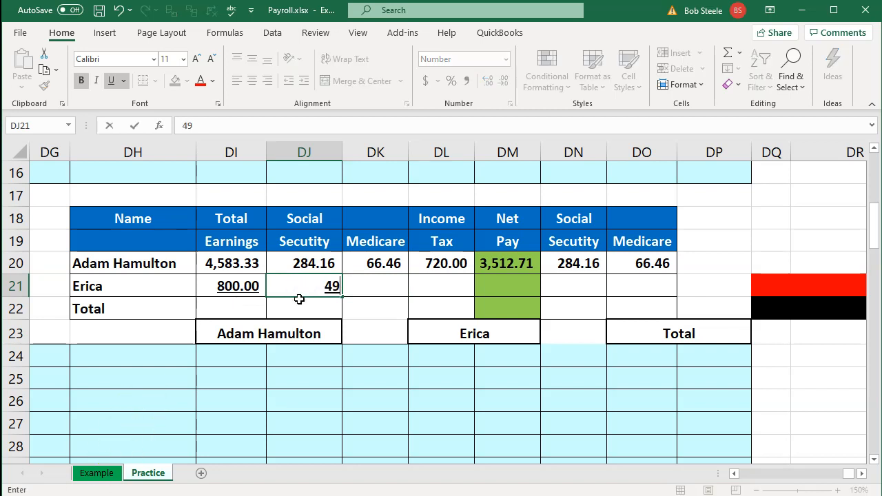
{"action": "type", "text": ".6"}
{"action": "key", "text": "Tab"}
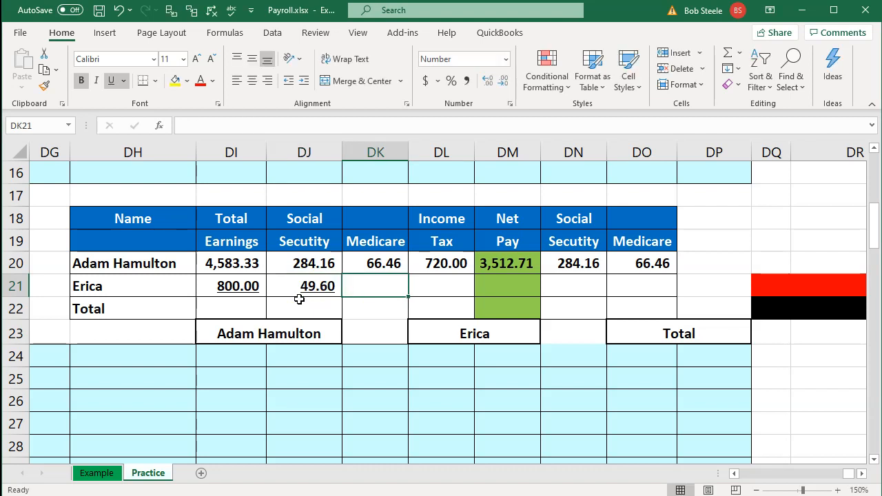
{"action": "type", "text": "11.6"}
{"action": "key", "text": "Tab"}
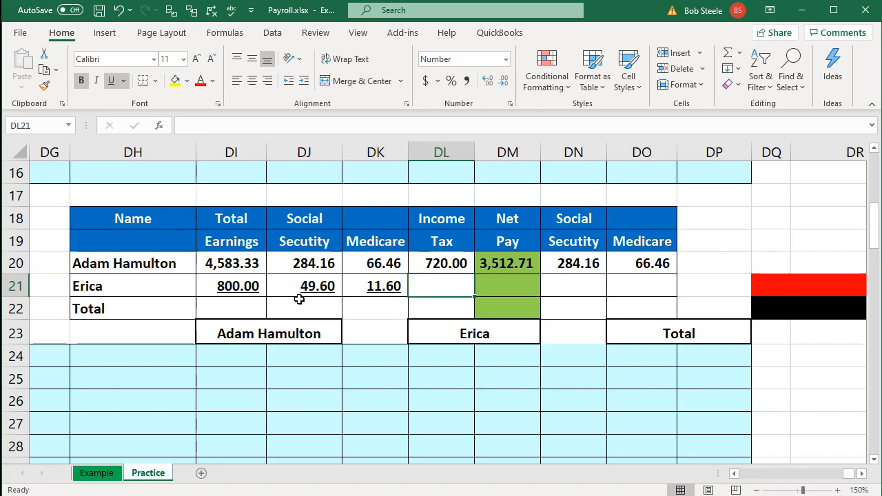
{"action": "type", "text": "110"}
{"action": "key", "text": "Tab"}
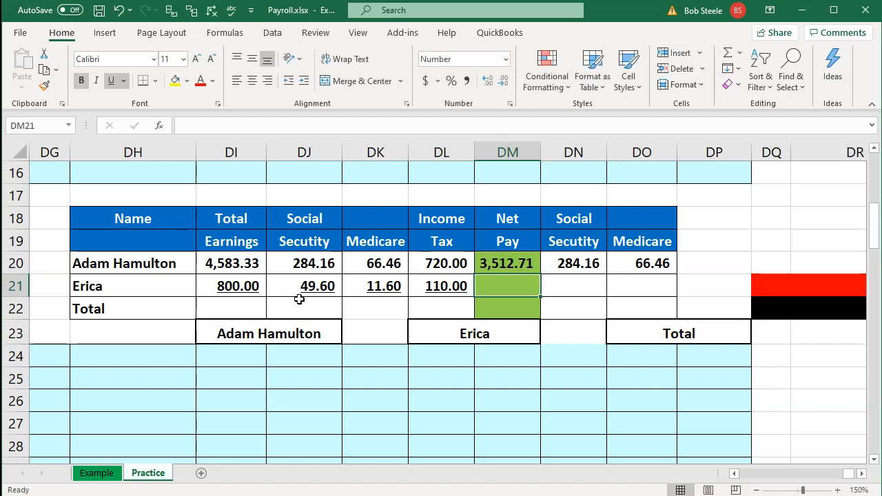
- Calculate the second employee's net pay in DM21 with the formula =DI21-DJ21-DK21-DL21
{"action": "type", "text": "="}
{"action": "key", "text": "Left"}
{"action": "key", "text": "Left"}
{"action": "key", "text": "Left"}
{"action": "key", "text": "Left"}
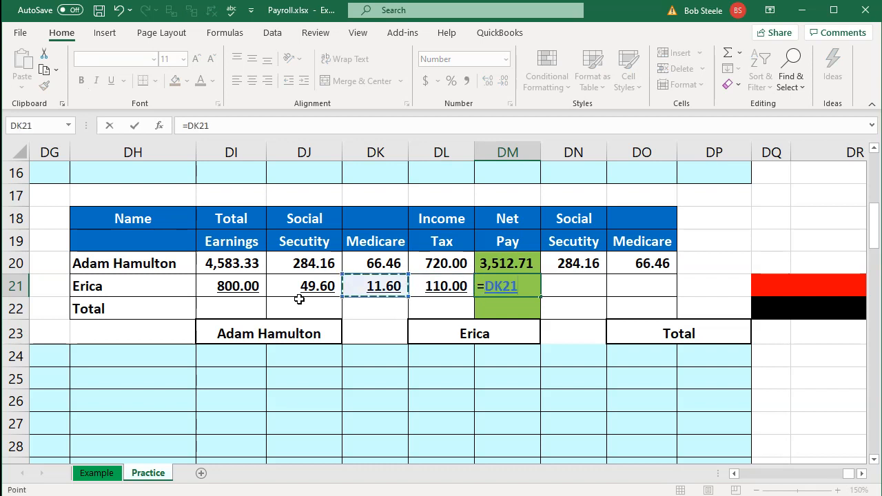
{"action": "type", "text": "-"}
{"action": "key", "text": "Left"}
{"action": "key", "text": "Left"}
{"action": "key", "text": "Left"}
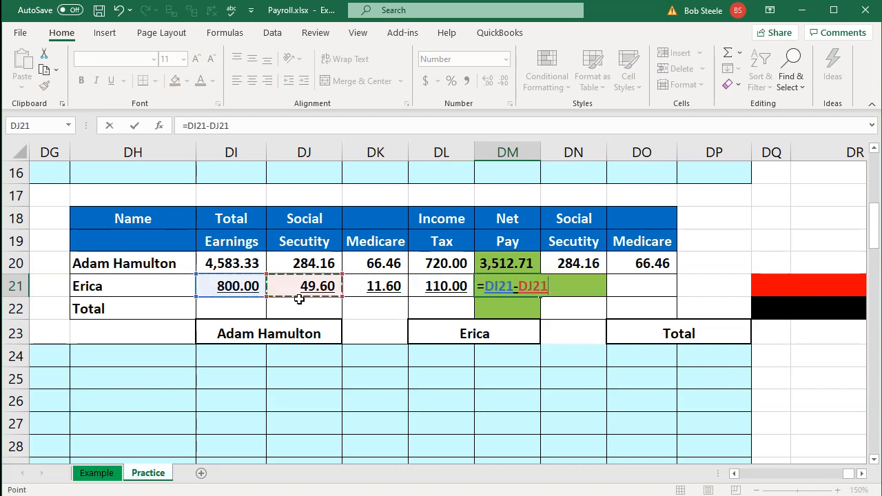
{"action": "type", "text": "-"}
{"action": "key", "text": "Left"}
{"action": "key", "text": "Left"}
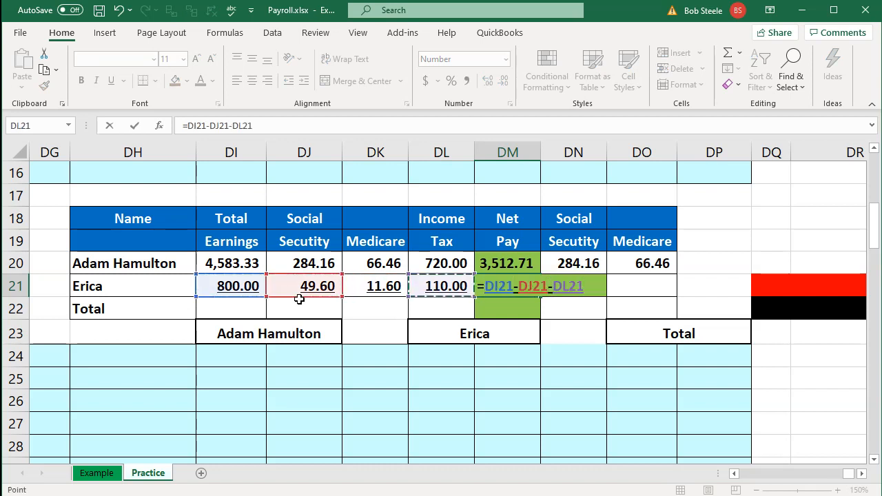
{"action": "type", "text": "-"}
{"action": "key", "text": "Left"}
{"action": "key", "text": "Left"}
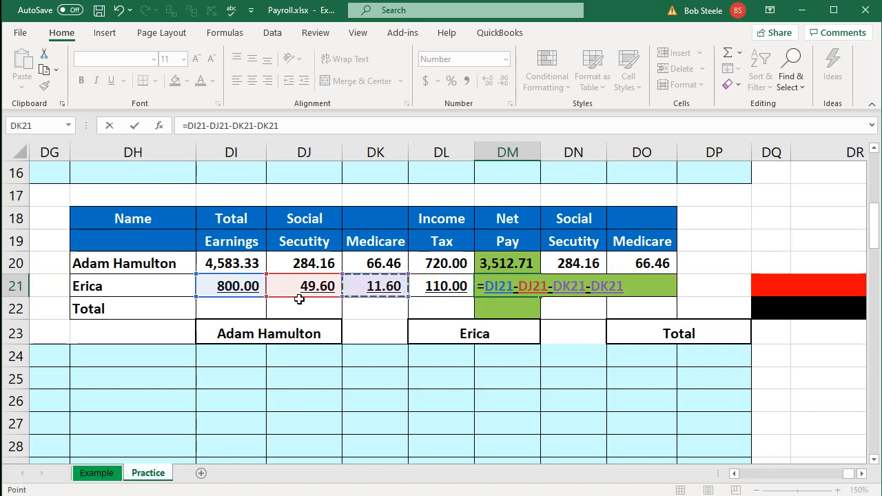
{"action": "key", "text": "Right"}
{"action": "key", "text": "Return"}
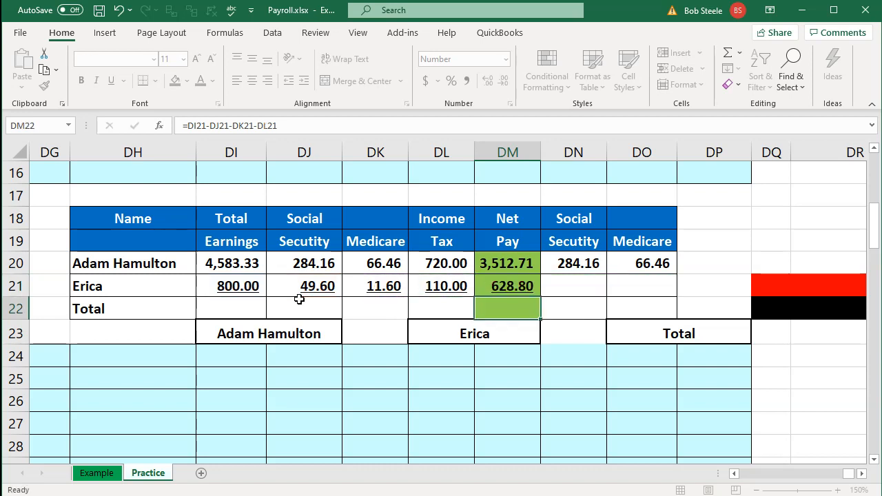
- Link the second employee's employer Social Security in DN21 to the withheld amount in DJ21
{"action": "key", "text": "Right"}
{"action": "key", "text": "Right"}
{"action": "key", "text": "Up"}
{"action": "key", "text": "Left"}
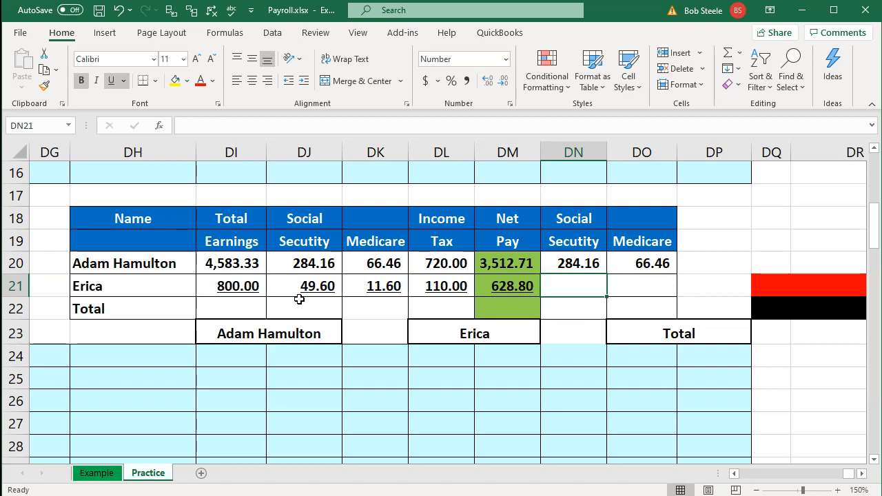
{"action": "type", "text": "="}
{"action": "key", "text": "Left"}
{"action": "key", "text": "Left"}
{"action": "key", "text": "Left"}
{"action": "key", "text": "Left"}
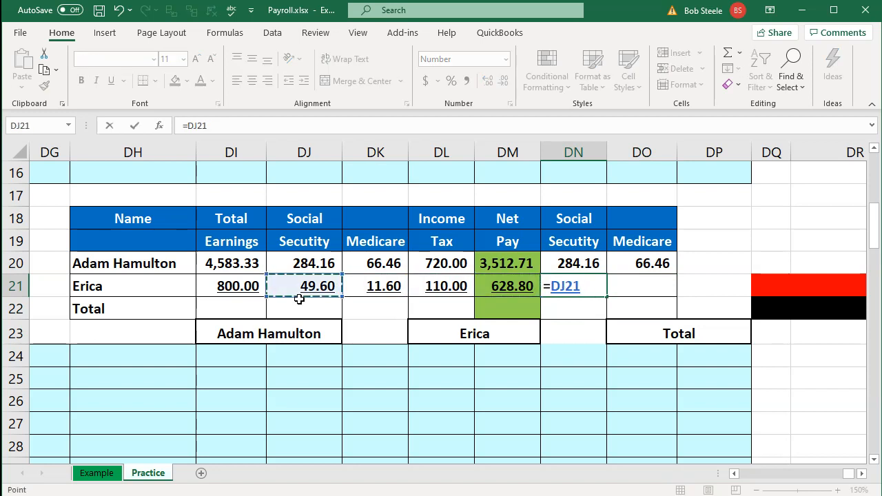
{"action": "key", "text": "Tab"}
- Link the second employee's employer Medicare in DO21 to the withheld amount in DK21
{"action": "type", "text": "="}
{"action": "key", "text": "Left"}
{"action": "key", "text": "Left"}
{"action": "key", "text": "Left"}
{"action": "key", "text": "Left"}
{"action": "key", "text": "Return"}
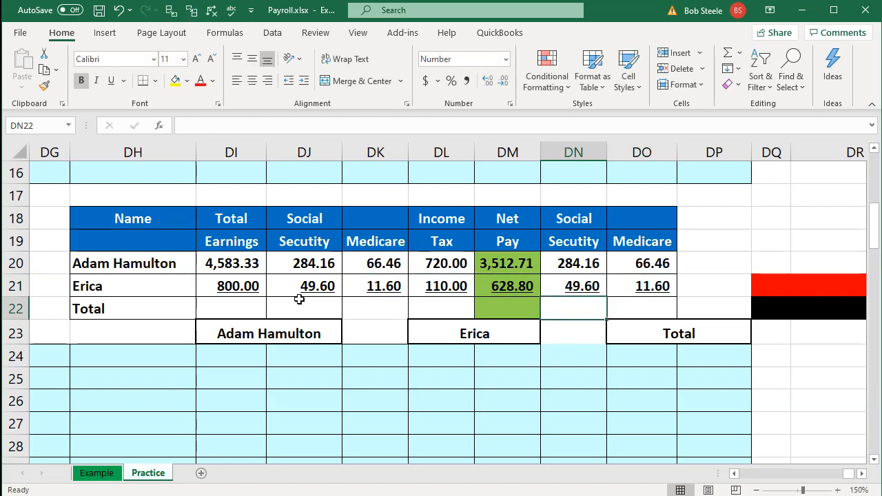
{"action": "left_click", "coordinate": [239, 288]}
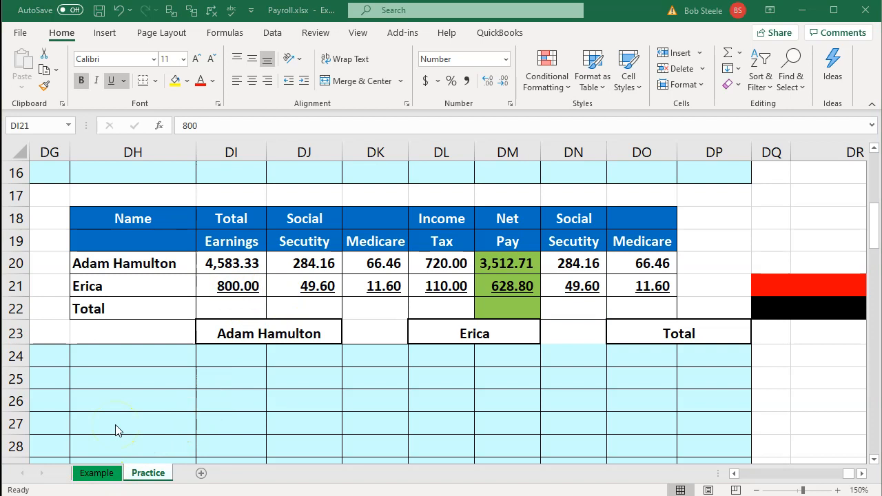
- Switch to QuickBooks and open the Balance Sheet Standard report for Get Great Guitars
{"action": "left_click", "coordinate": [123, 212]}
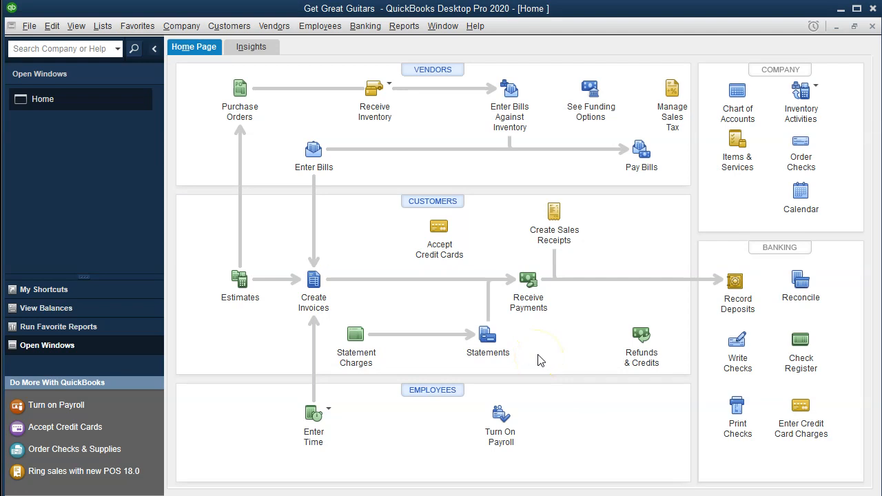
{"action": "left_click", "coordinate": [403, 28]}
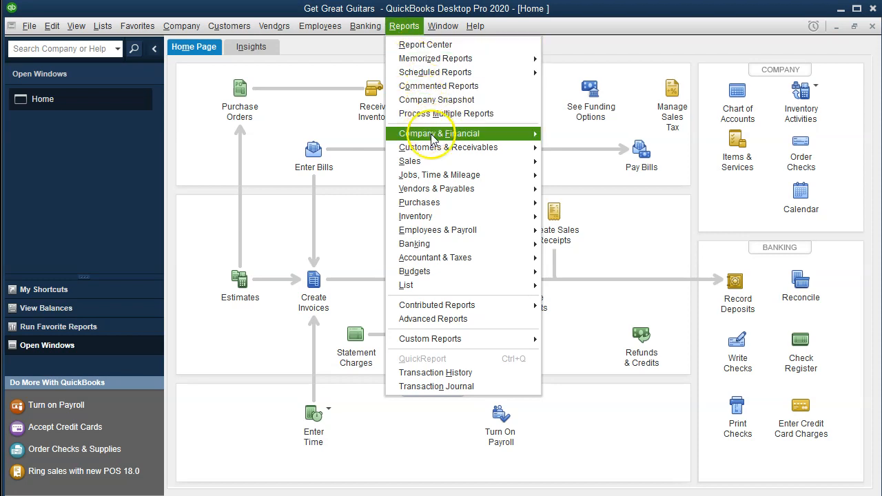
{"action": "mouse_move", "coordinate": [443, 138]}
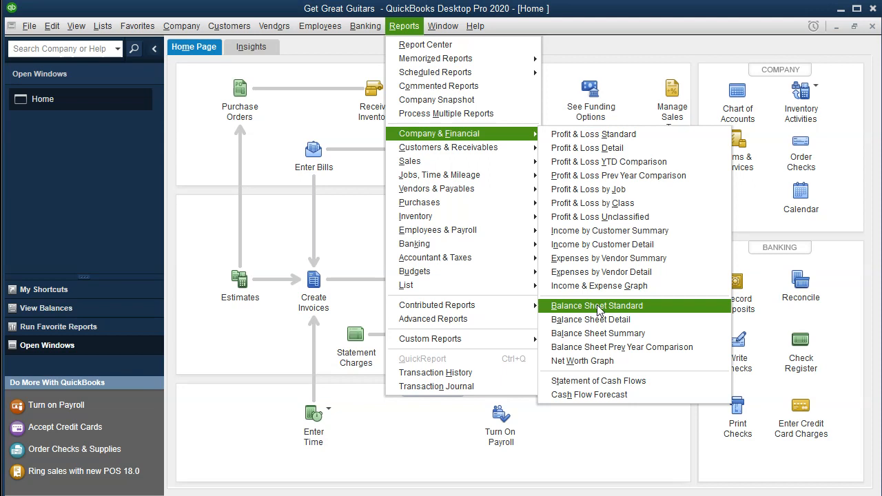
{"action": "left_click", "coordinate": [597, 307]}
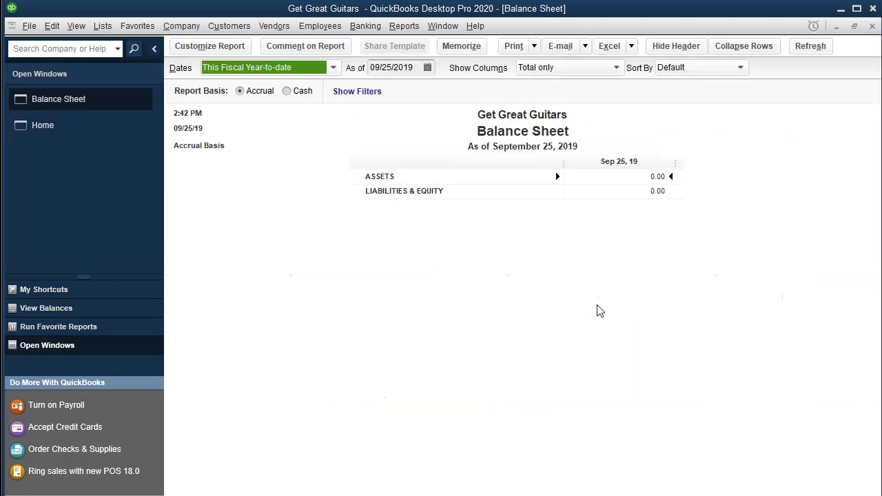
- Set the Balance Sheet report's date range from 01/01/2020 to 12/31/2020
{"action": "left_click", "coordinate": [214, 45]}
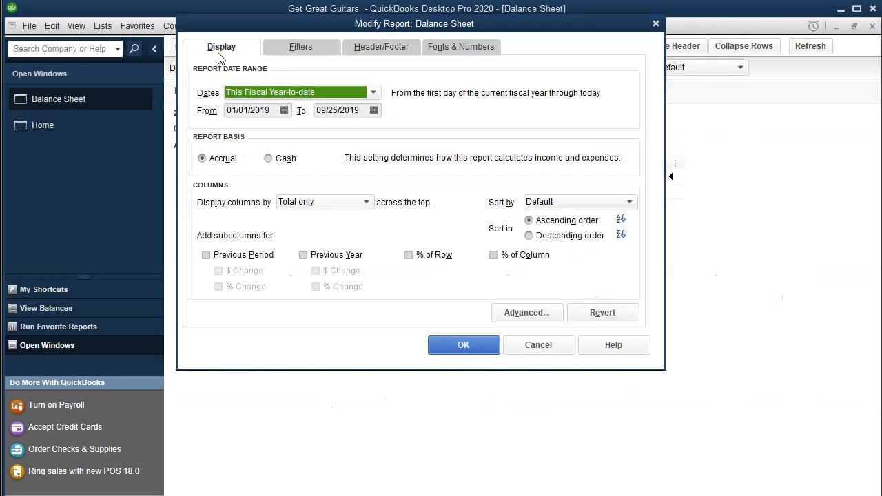
{"action": "key", "text": "Tab"}
{"action": "type", "text": "01/01/2020"}
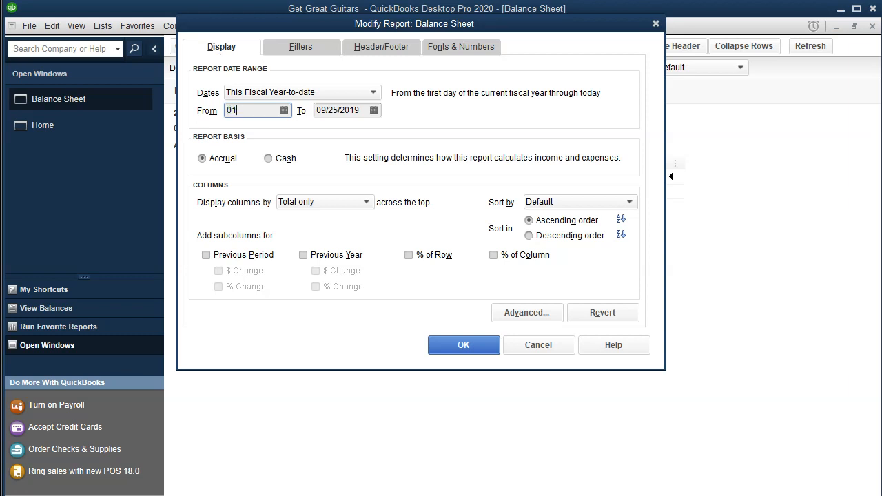
{"action": "key", "text": "Tab"}
{"action": "type", "text": "12/31/20"}
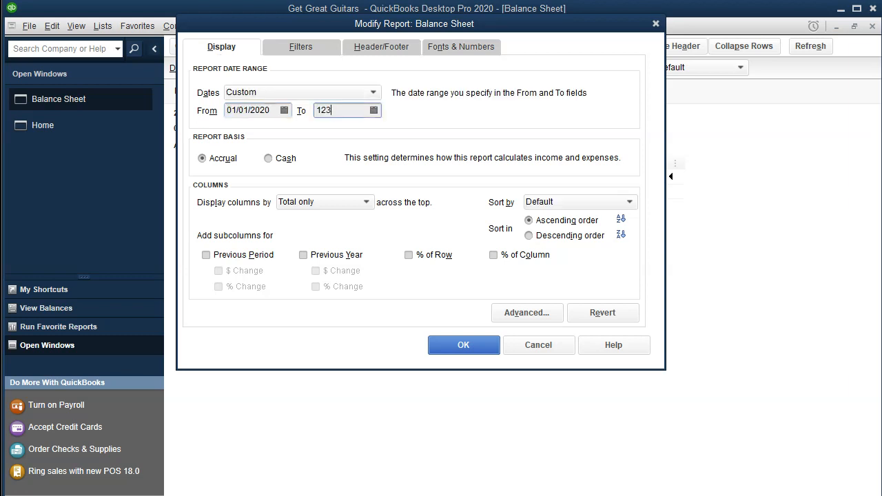
{"action": "key", "text": "Tab"}
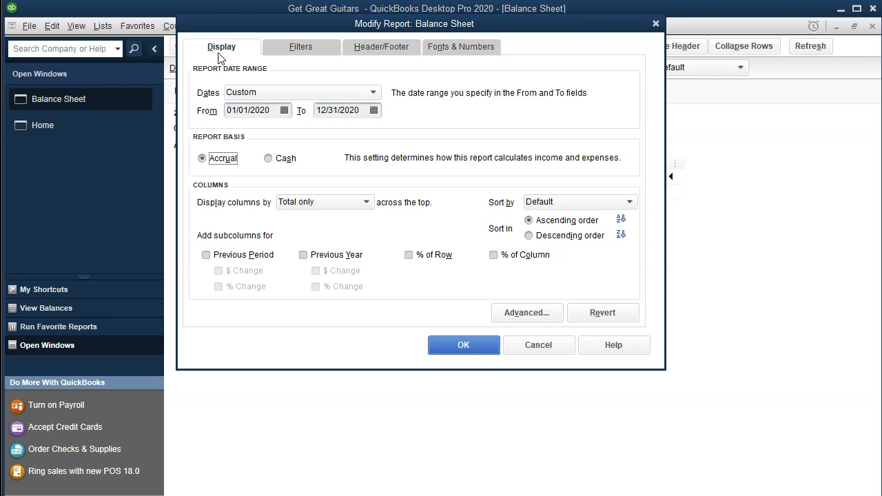
{"action": "left_click", "coordinate": [438, 348]}
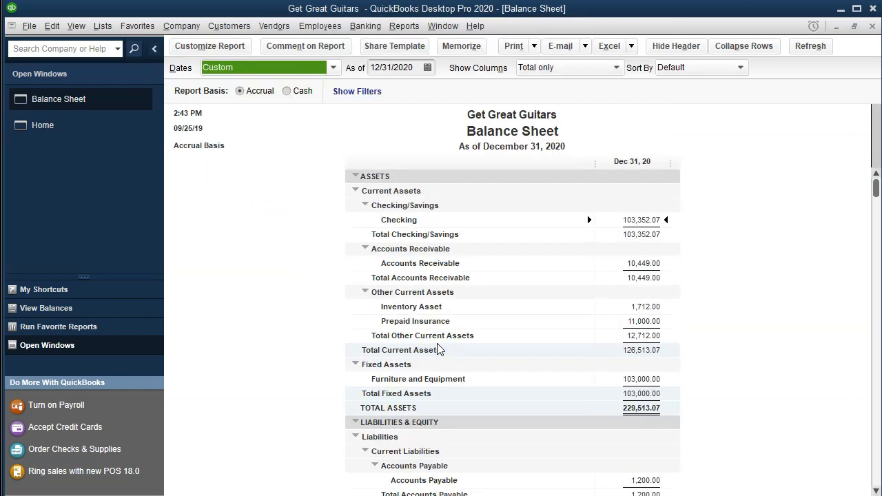
- Review the Checking balance and the current liabilities on the Balance Sheet
{"action": "left_click", "coordinate": [631, 217]}
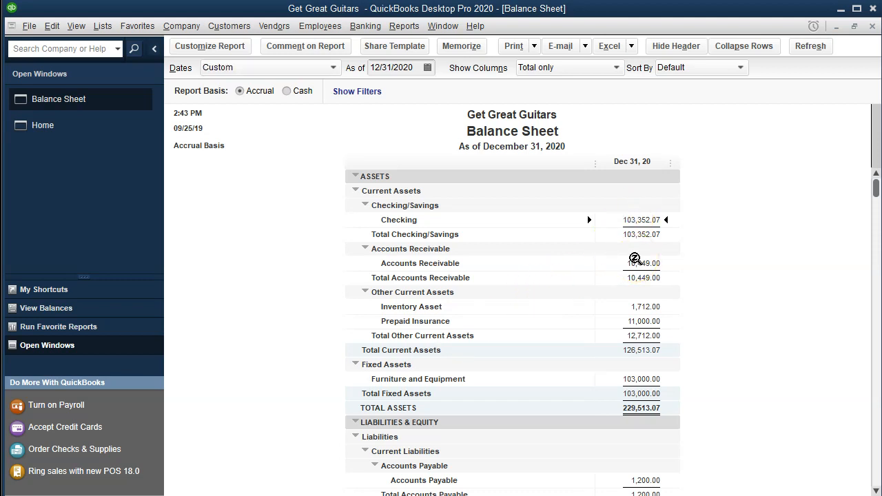
{"action": "scroll", "coordinate": [635, 259], "scroll_direction": "down", "scroll_amount": 3}
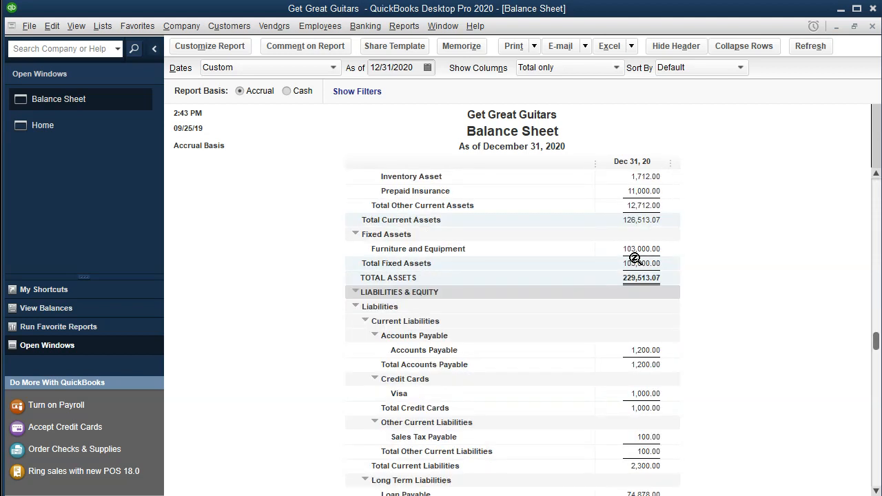
{"action": "scroll", "coordinate": [635, 258], "scroll_direction": "down", "scroll_amount": 1}
{"action": "scroll", "coordinate": [635, 258], "scroll_direction": "down", "scroll_amount": 1}
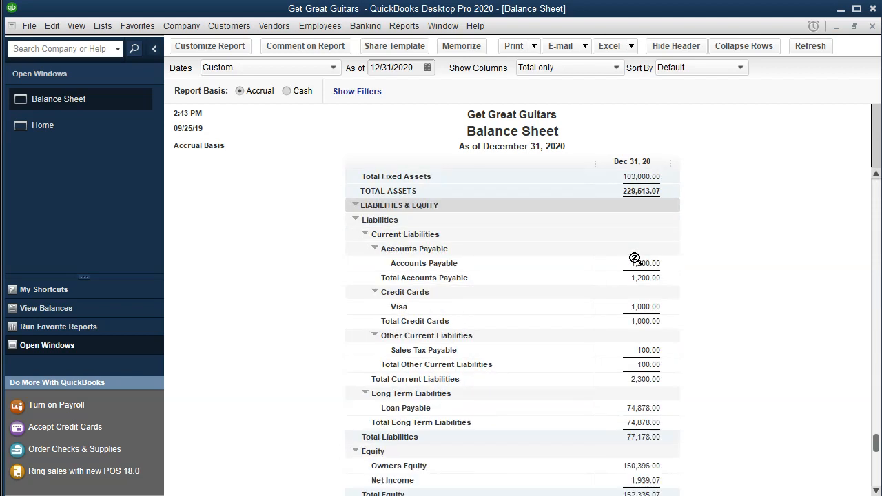
{"action": "left_click", "coordinate": [645, 309]}
- Open the Profit & Loss Standard report and set its date range from 01/01/2020 to 12/31/2020
{"action": "left_click", "coordinate": [403, 27]}
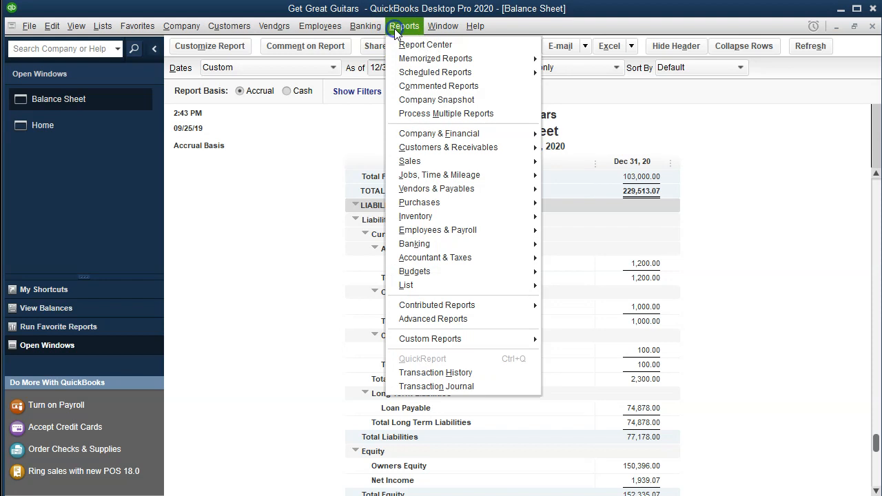
{"action": "mouse_move", "coordinate": [426, 141]}
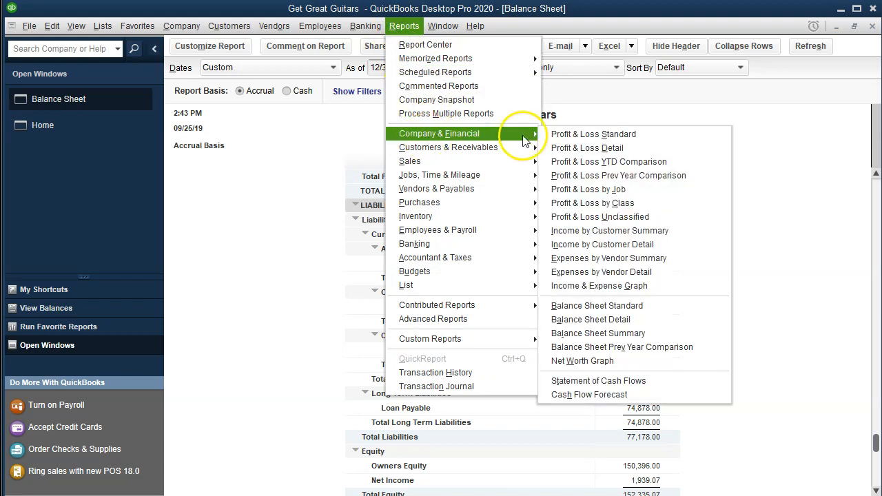
{"action": "left_click", "coordinate": [548, 135]}
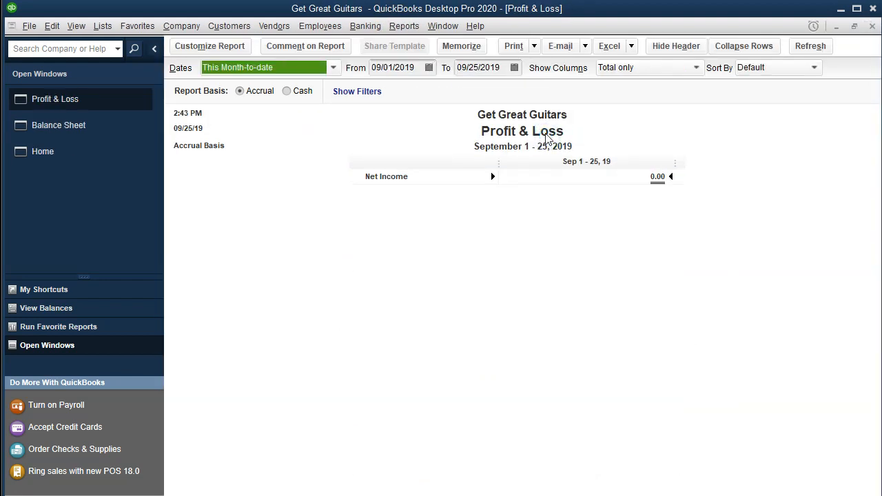
{"action": "key", "text": "Tab"}
{"action": "type", "text": "1/1/20"}
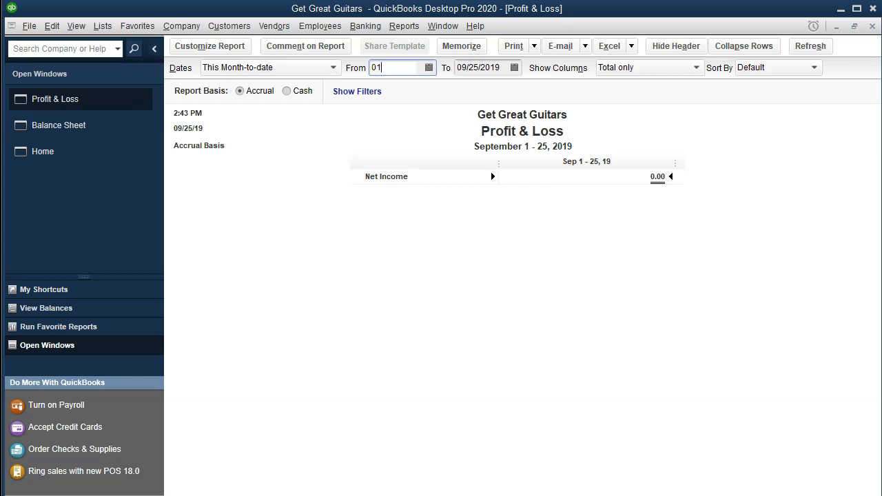
{"action": "key", "text": "Tab"}
{"action": "type", "text": "12/31/20"}
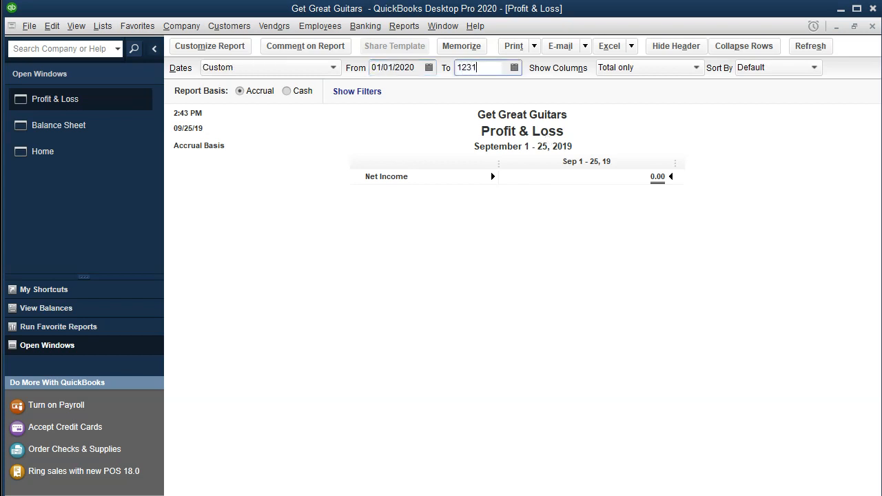
{"action": "key", "text": "Tab"}
- Examine the Payroll Expenses line in the expense section of the Profit & Loss report
{"action": "scroll", "coordinate": [562, 324], "scroll_direction": "down", "scroll_amount": 1}
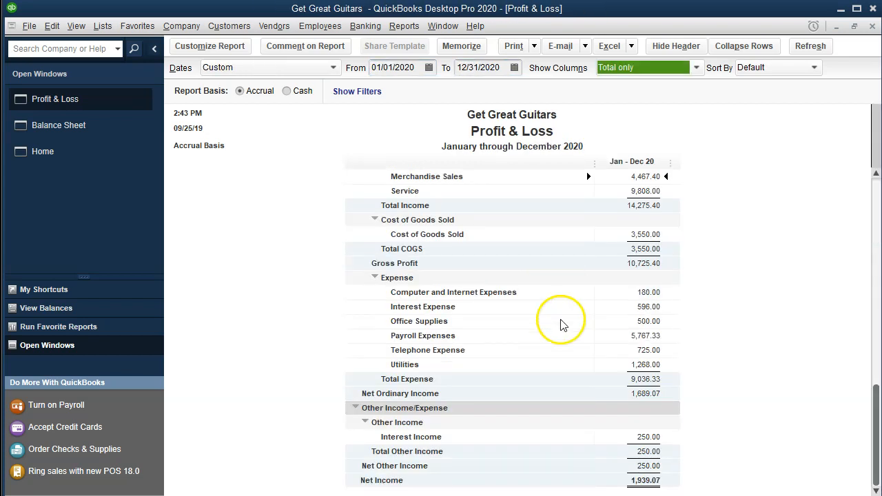
{"action": "left_click", "coordinate": [447, 339]}
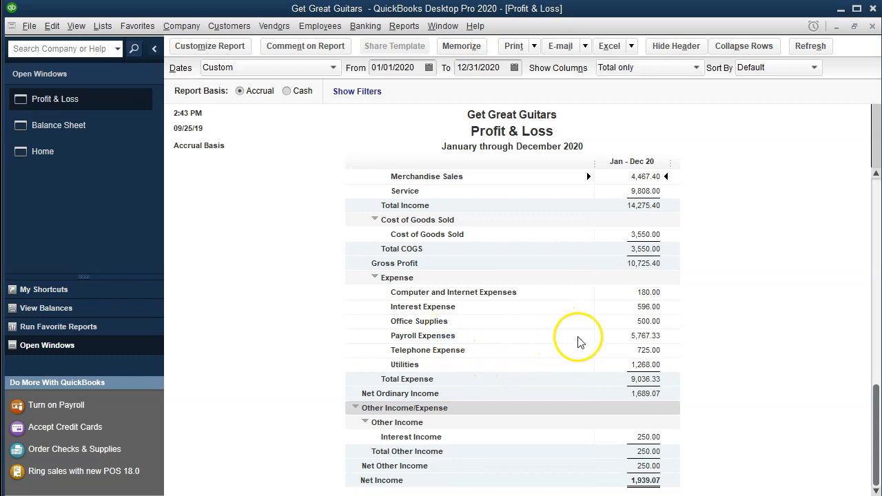
{"action": "double_click", "coordinate": [623, 336]}
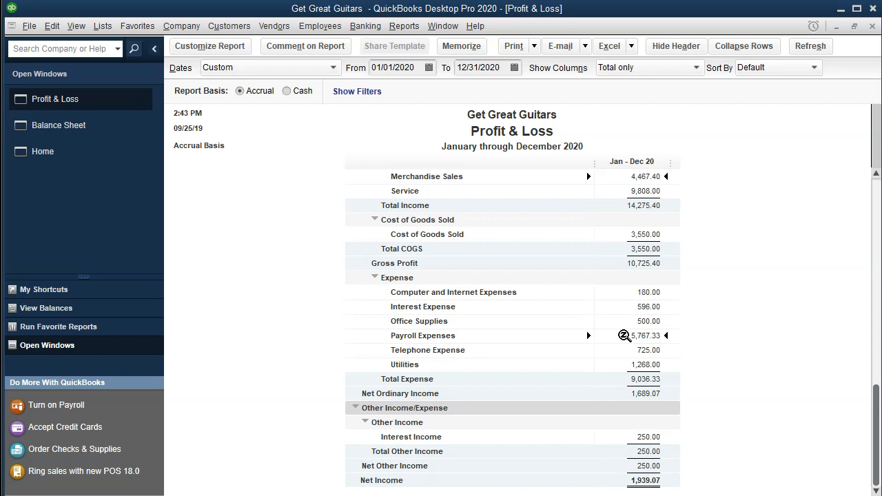
- Open the Trial Balance report and set its date range from 01/01/2020 to 12/31/2020
{"action": "left_click", "coordinate": [404, 28]}
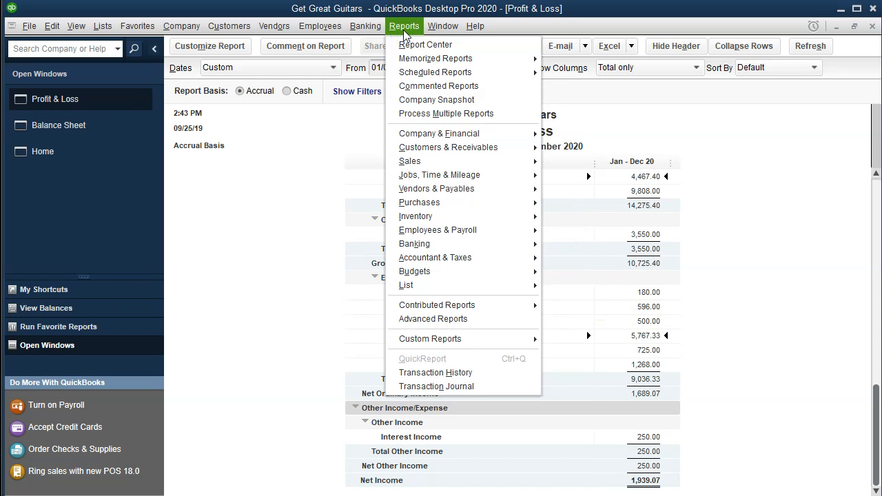
{"action": "mouse_move", "coordinate": [460, 258]}
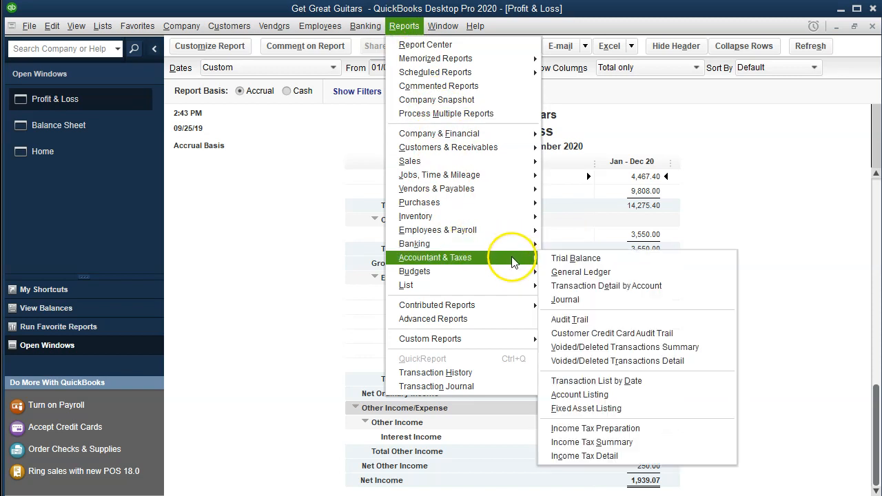
{"action": "left_click", "coordinate": [562, 265]}
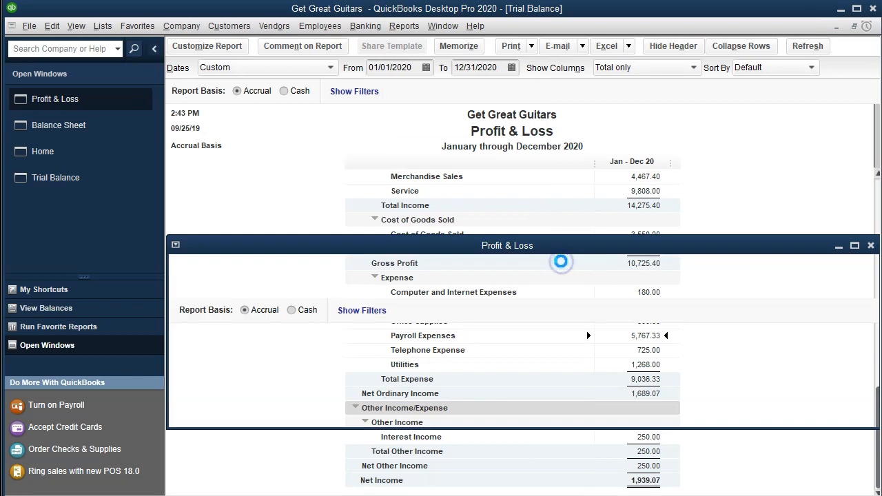
{"action": "key", "text": "Tab"}
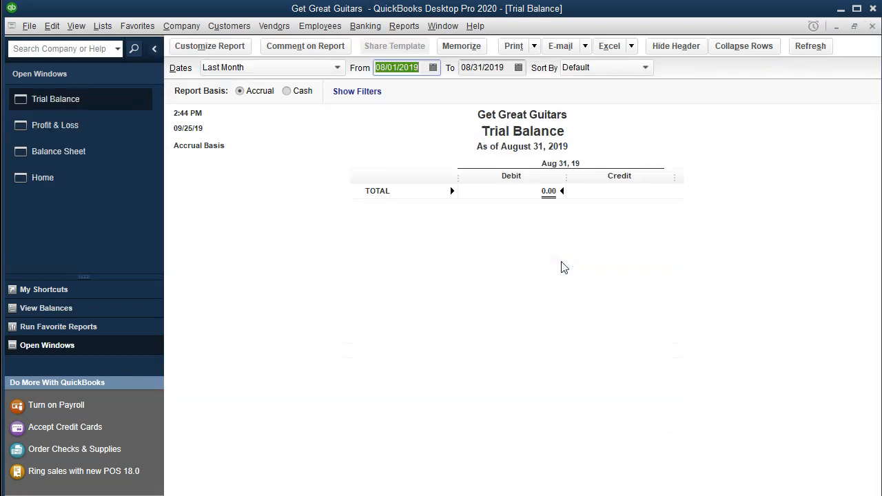
{"action": "type", "text": "01012020"}
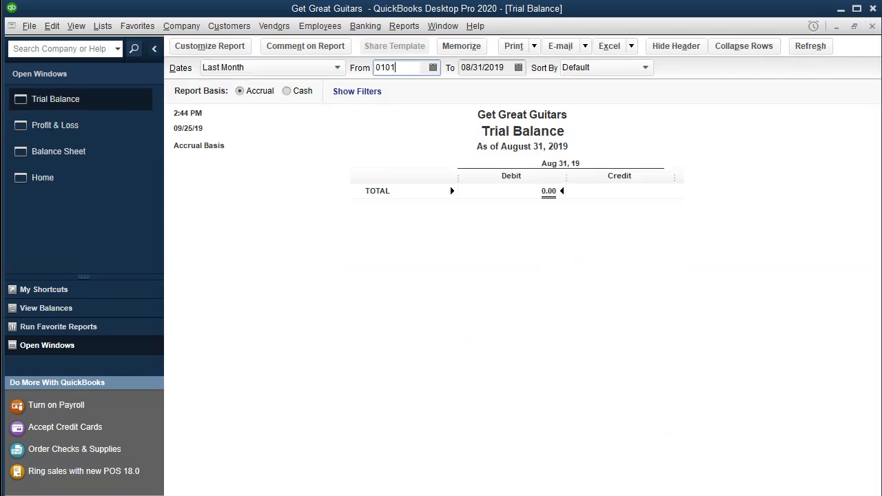
{"action": "key", "text": "Tab"}
{"action": "type", "text": "12/31/2020"}
{"action": "key", "text": "Tab"}
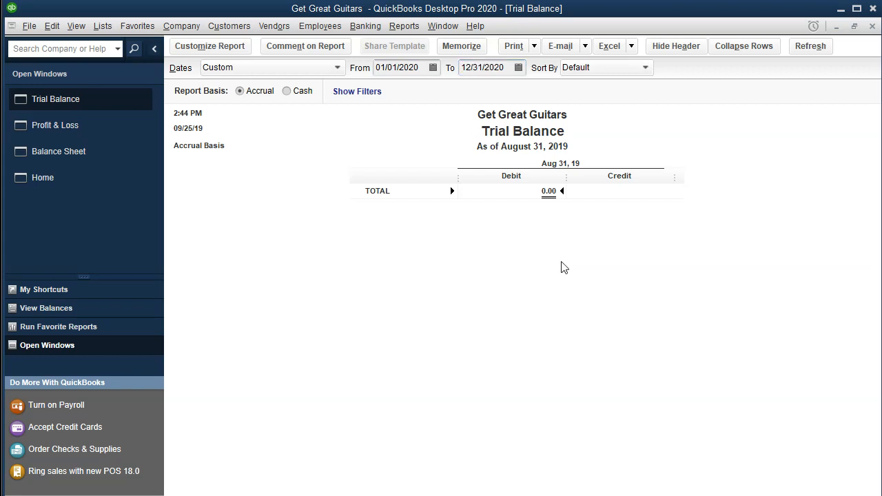
- Apply the 2020 date range to the Trial Balance and review the accounts affected by payroll
{"action": "left_click", "coordinate": [557, 285]}
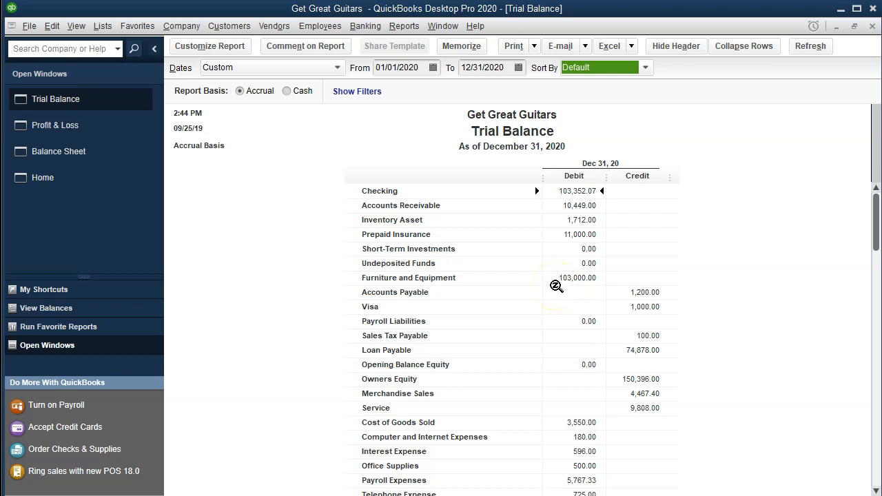
{"action": "left_click", "coordinate": [569, 249]}
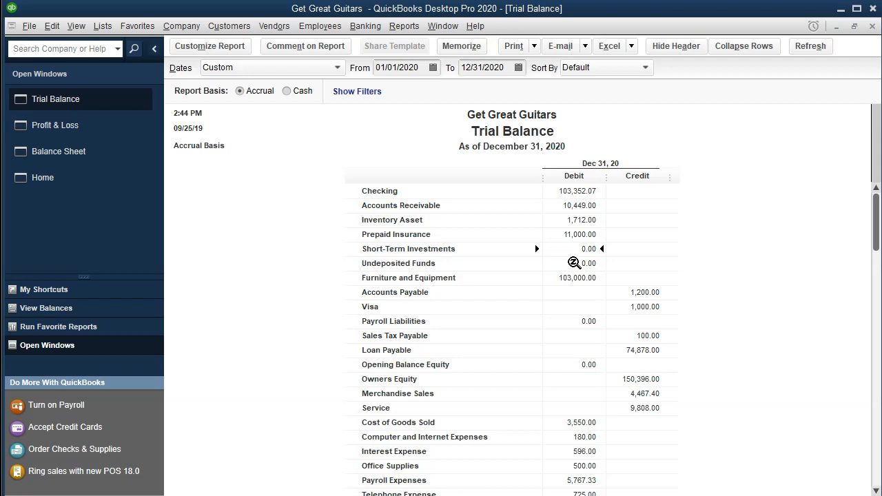
- Switch to Payroll.xlsx in Excel and fill DH24 with a link to the existing Payroll Expenses label above
{"action": "left_click", "coordinate": [488, 495]}
{"action": "left_click", "coordinate": [335, 401]}
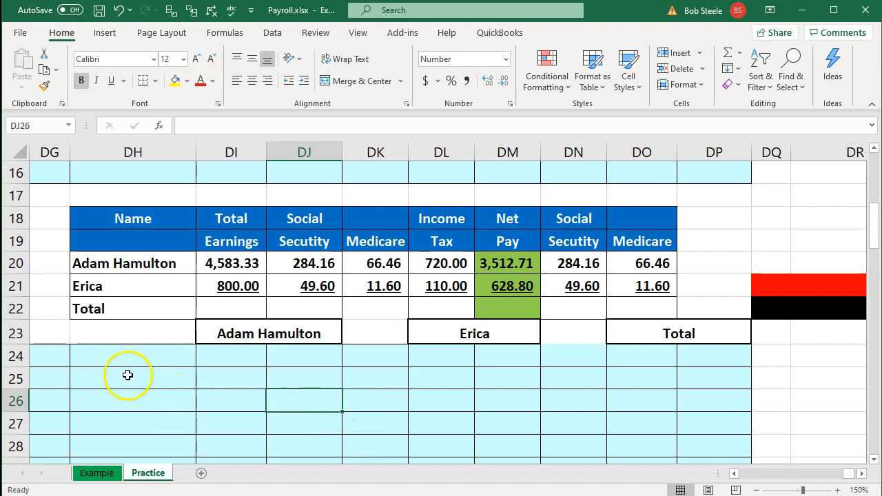
{"action": "left_click", "coordinate": [111, 354]}
{"action": "type", "text": "="}
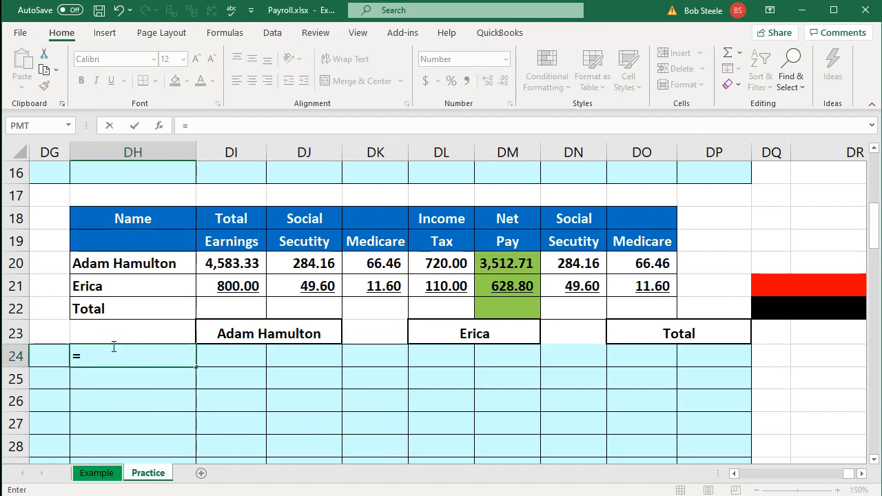
{"action": "scroll", "coordinate": [114, 338], "scroll_direction": "up", "scroll_amount": 4}
{"action": "left_click", "coordinate": [131, 302]}
{"action": "key", "text": "Return"}
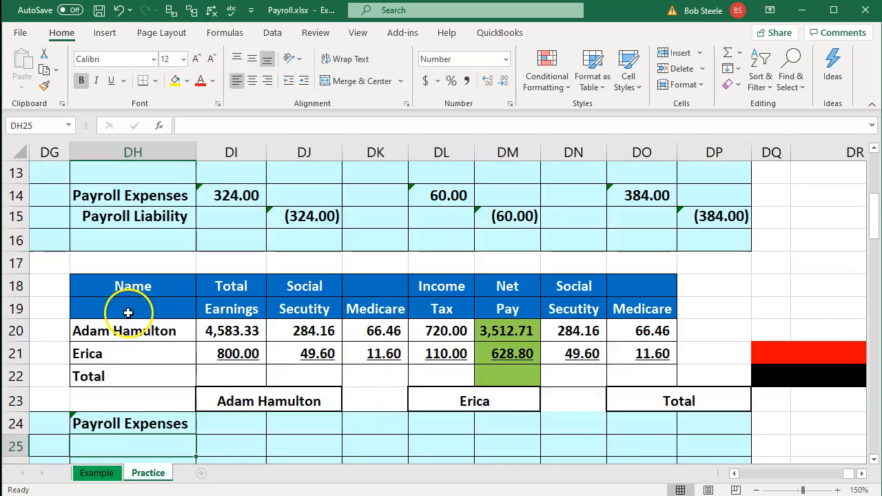
- Link the first employee's Payroll Expenses amount in DI24 to the total earnings in DI20
{"action": "scroll", "coordinate": [137, 324], "scroll_direction": "down", "scroll_amount": 1}
{"action": "left_click", "coordinate": [227, 359]}
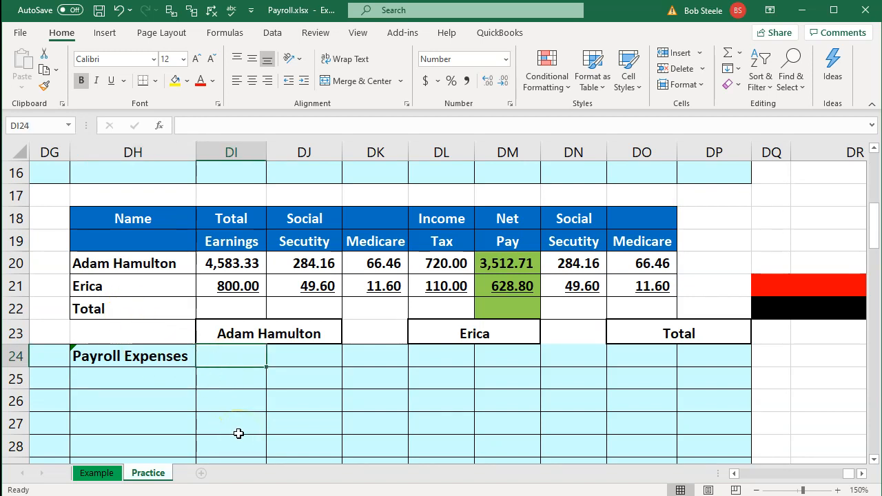
{"action": "type", "text": "="}
{"action": "key", "text": "Up"}
{"action": "key", "text": "Up"}
{"action": "key", "text": "Up"}
{"action": "key", "text": "Up"}
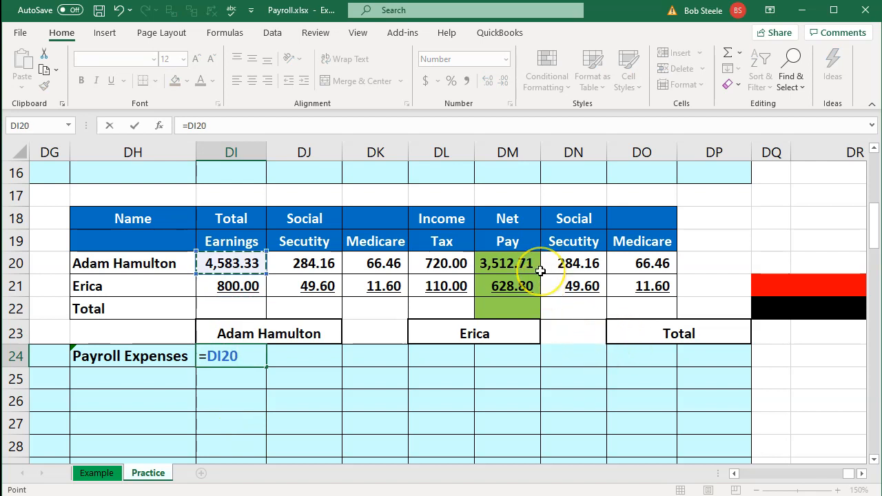
{"action": "key", "text": "Return"}
- Label the second entry line in DH25 by linking it to the Payroll Liability label in DH15
{"action": "key", "text": "Left"}
{"action": "type", "text": "="}
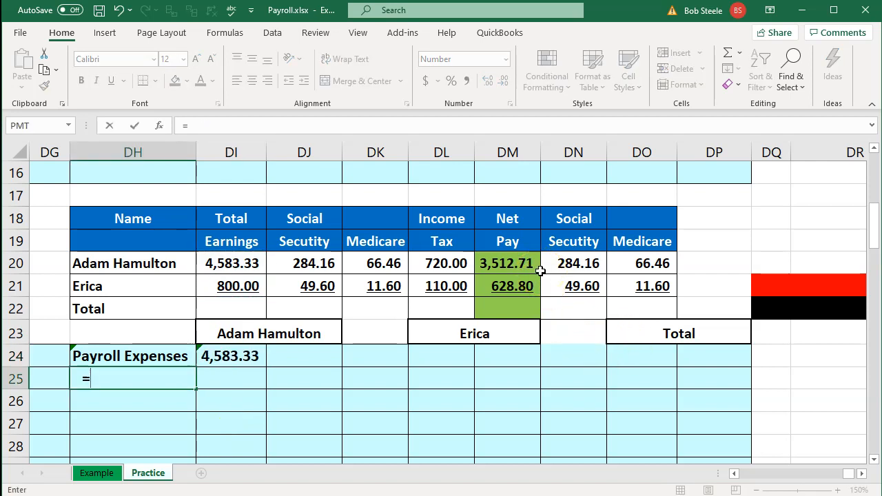
{"action": "key", "text": "Up"}
{"action": "key", "text": "Up"}
{"action": "key", "text": "Up"}
{"action": "key", "text": "Up"}
{"action": "key", "text": "Up"}
{"action": "key", "text": "Up"}
{"action": "key", "text": "Up"}
{"action": "key", "text": "Up"}
{"action": "key", "text": "Up"}
{"action": "key", "text": "Up"}
{"action": "key", "text": "Up"}
{"action": "key", "text": "Up"}
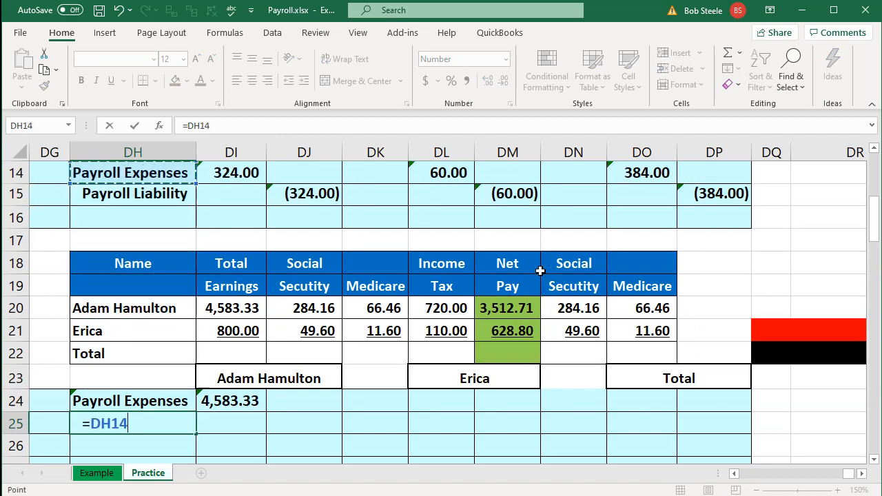
{"action": "key", "text": "Down"}
{"action": "key", "text": "Return"}
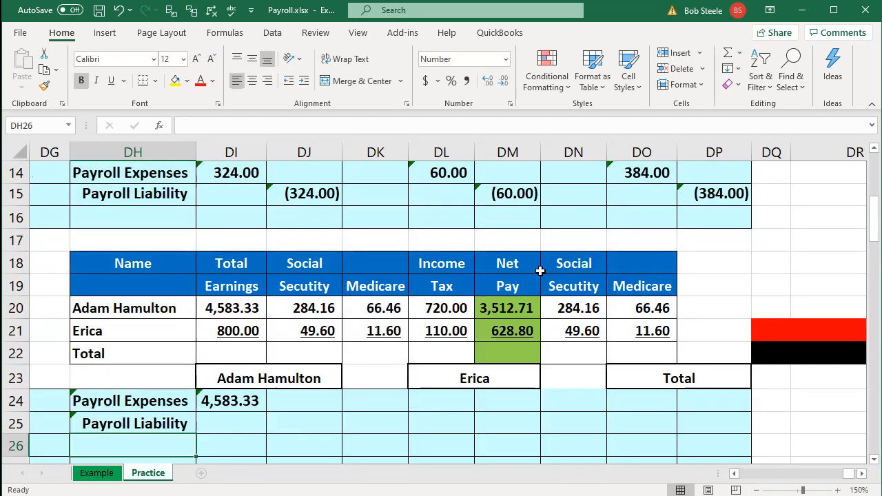
- Enter the first employee's Payroll Liability credit in DJ25 as the negative sum of the withholdings in DJ20:DL20
{"action": "key", "text": "Right"}
{"action": "key", "text": "Right"}
{"action": "key", "text": "Up"}
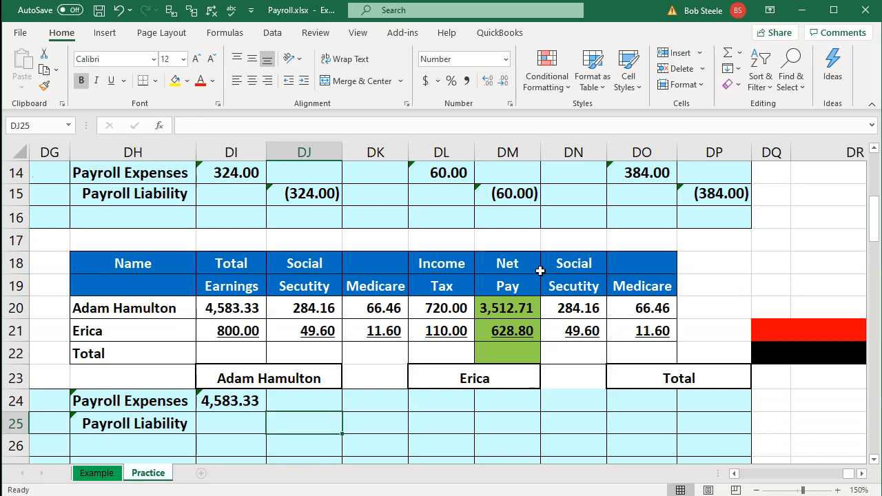
{"action": "left_click_drag", "start_coordinate": [324, 301], "coordinate": [419, 304]}
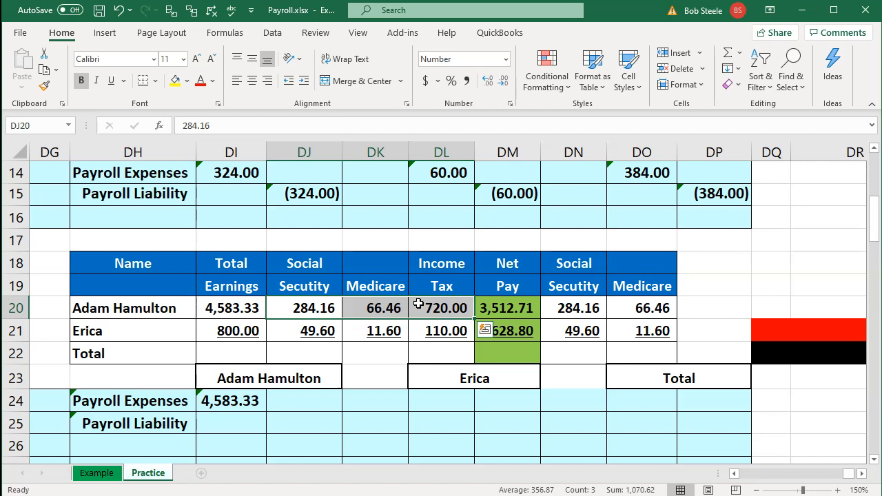
{"action": "key", "text": "Down"}
{"action": "key", "text": "Down"}
{"action": "key", "text": "Down"}
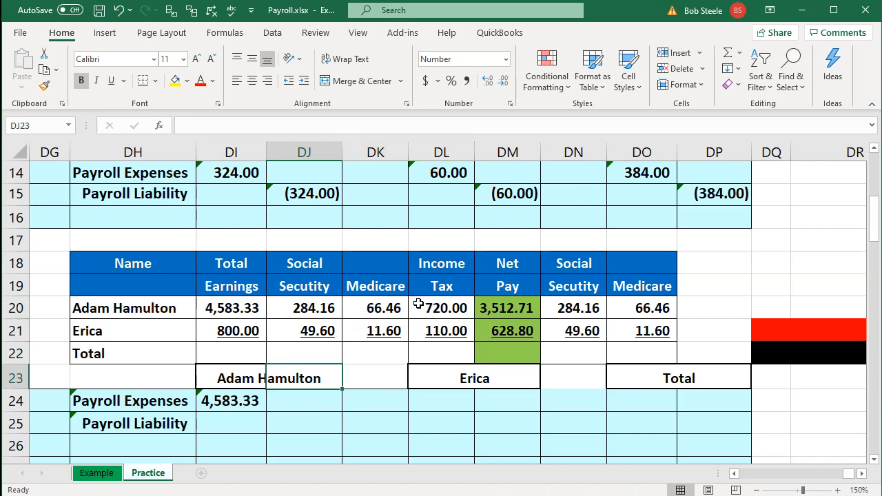
{"action": "key", "text": "Down"}
{"action": "key", "text": "Down"}
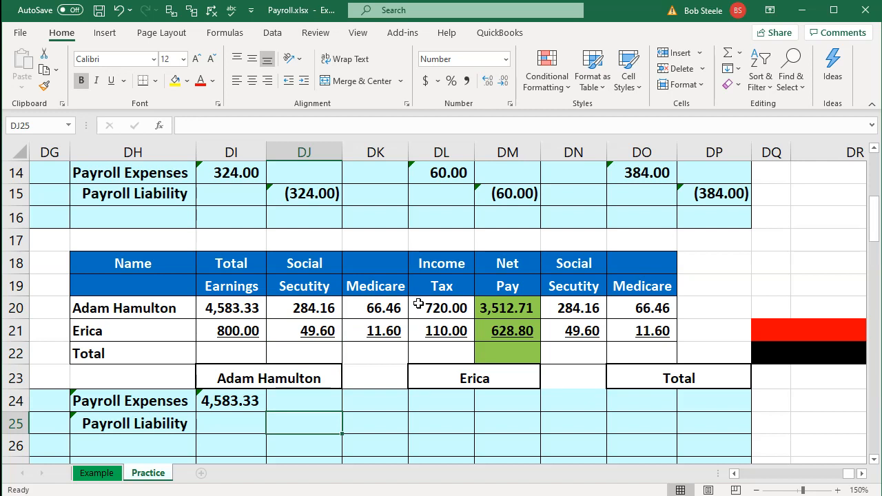
{"action": "type", "text": "-"}
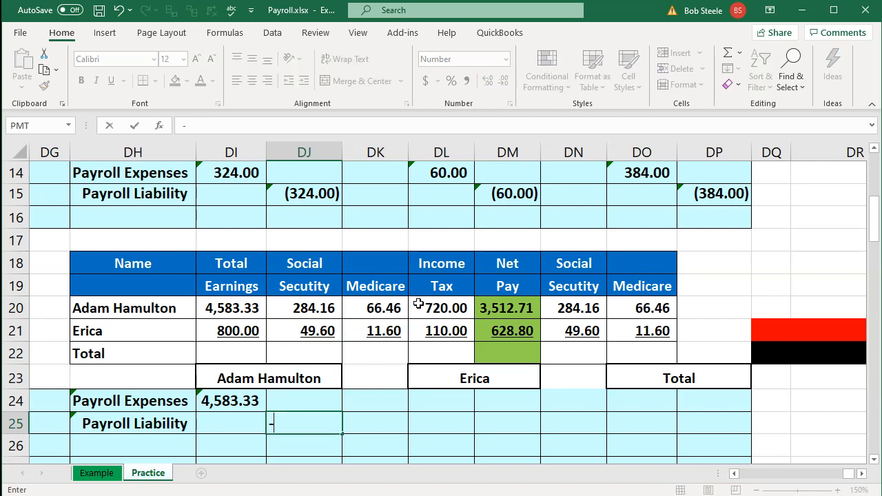
{"action": "type", "text": "sum("}
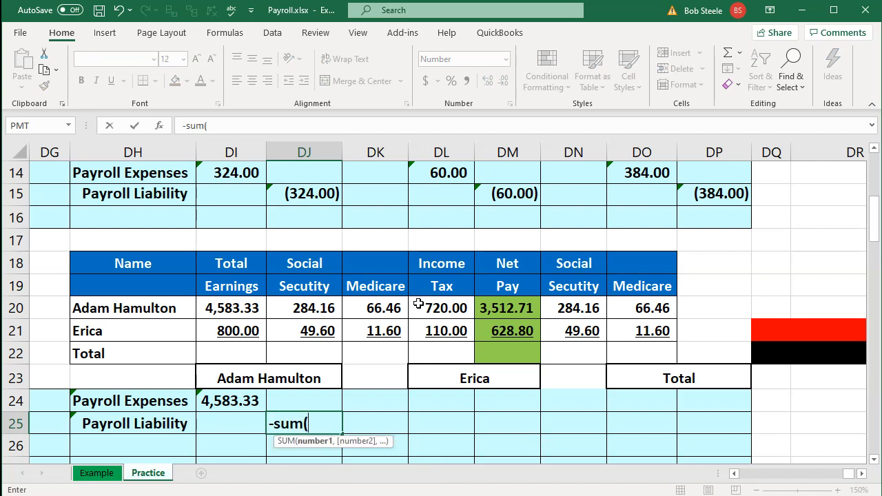
{"action": "key", "text": "Up"}
{"action": "key", "text": "Up"}
{"action": "key", "text": "Up"}
{"action": "key", "text": "Up"}
{"action": "key", "text": "Up"}
{"action": "key", "text": "shift+Right"}
{"action": "key", "text": "shift+Right"}
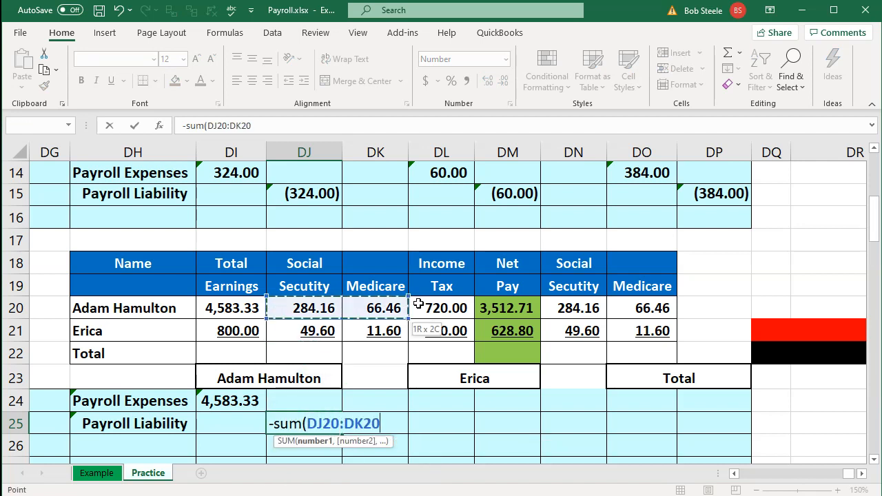
{"action": "type", "text": ")"}
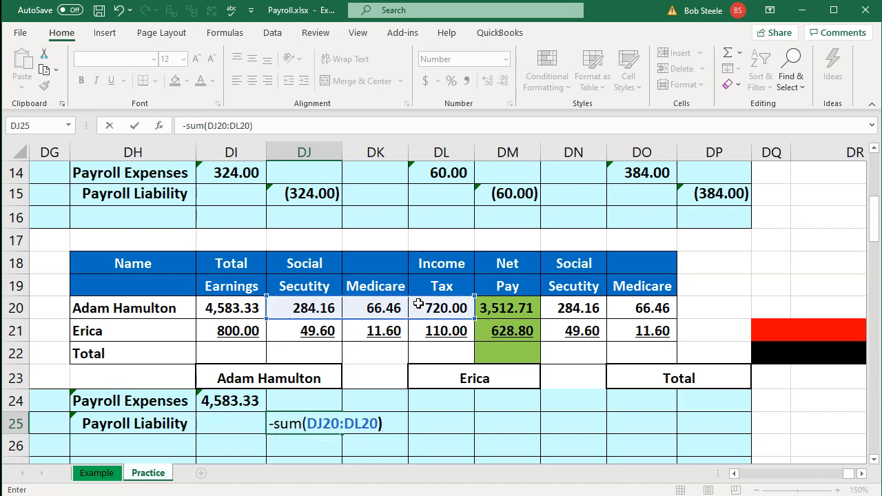
{"action": "key", "text": "Return"}
- Label the third entry line in DH26 by linking it to the Checking label in the section above
{"action": "key", "text": "Left"}
{"action": "key", "text": "Left"}
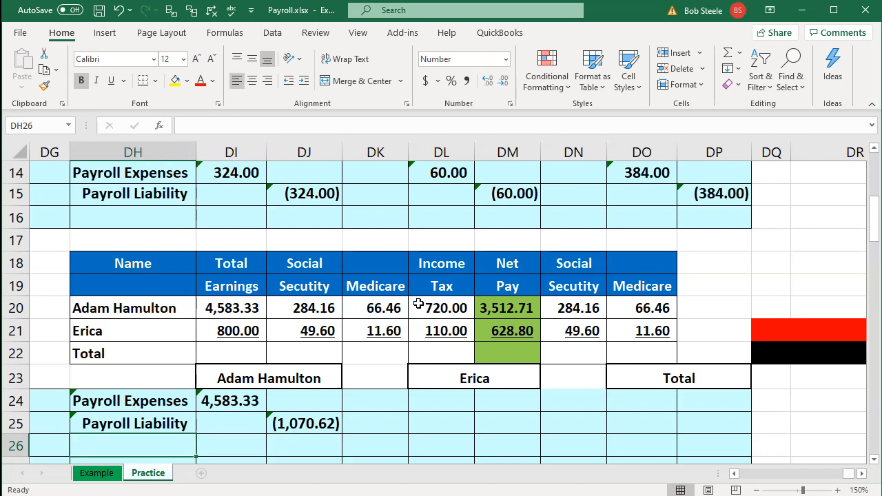
{"action": "type", "text": "="}
{"action": "key", "text": "Up"}
{"action": "key", "text": "Up"}
{"action": "key", "text": "Up"}
{"action": "key", "text": "Up"}
{"action": "key", "text": "Up"}
{"action": "key", "text": "Up"}
{"action": "key", "text": "Up"}
{"action": "key", "text": "Up"}
{"action": "key", "text": "Up"}
{"action": "key", "text": "Up"}
{"action": "key", "text": "Up"}
{"action": "key", "text": "Up"}
{"action": "key", "text": "Up"}
{"action": "key", "text": "Up"}
{"action": "key", "text": "Return"}
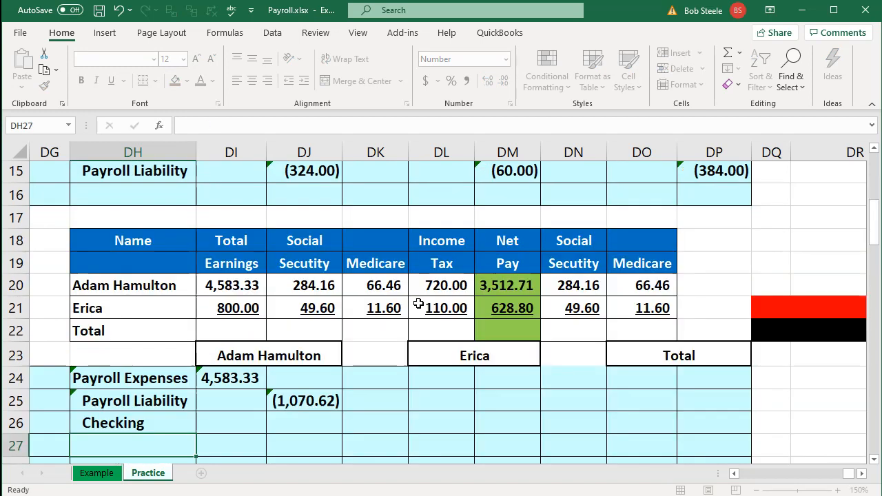
- Enter the Checking credit in DJ26 as the negative sum of DI24:DJ25 to balance the entry
{"action": "key", "text": "Down"}
{"action": "key", "text": "Down"}
{"action": "key", "text": "Up"}
{"action": "key", "text": "Up"}
{"action": "key", "text": "Up"}
{"action": "key", "text": "Right"}
{"action": "key", "text": "Right"}
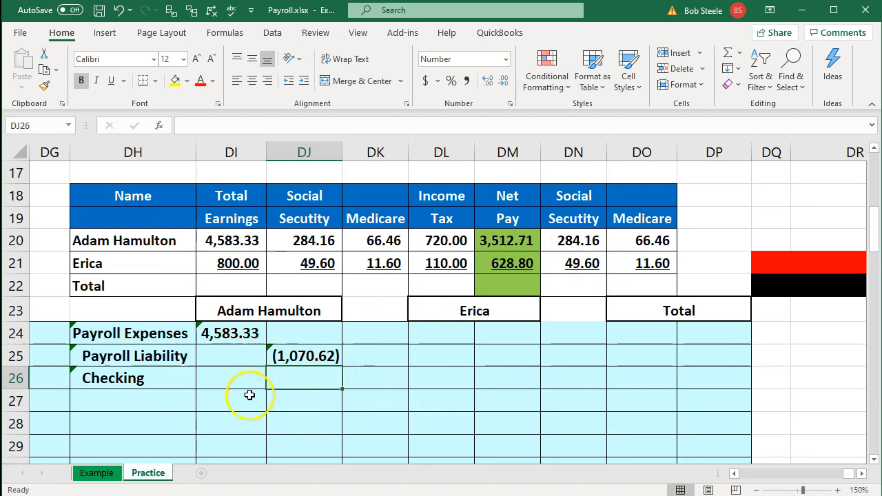
{"action": "type", "text": "-sum("}
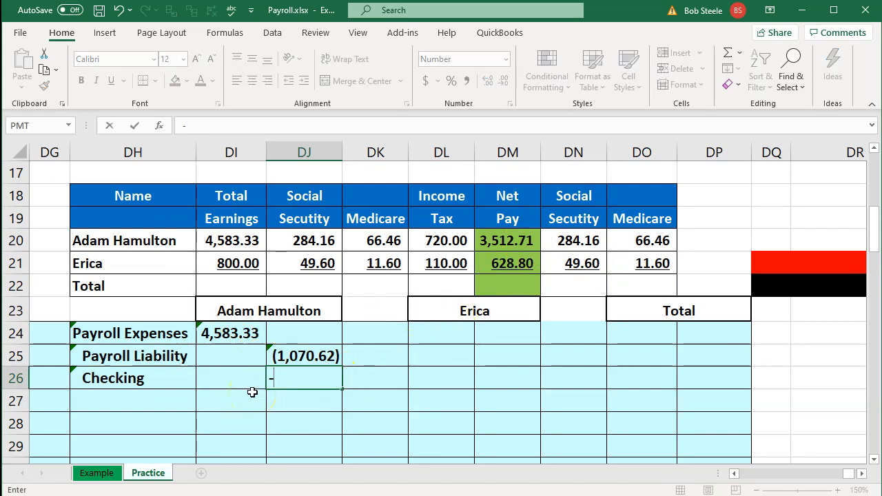
{"action": "key", "text": "Up"}
{"action": "key", "text": "shift+Left"}
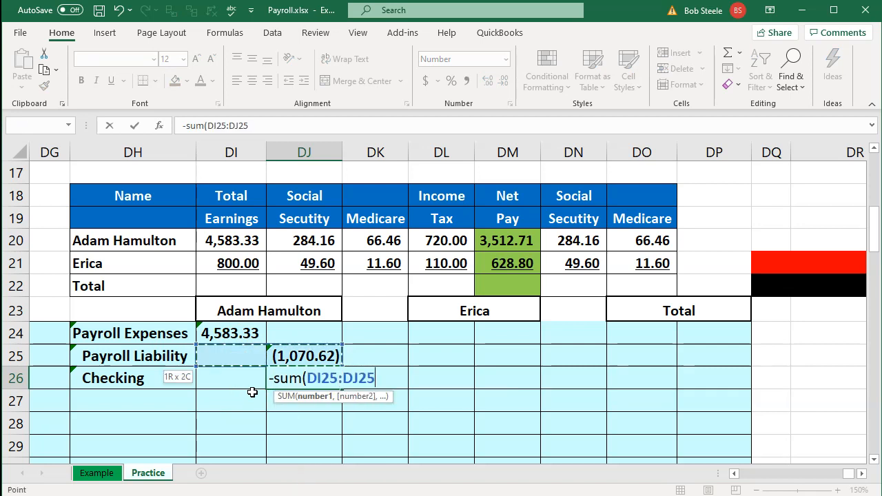
{"action": "key", "text": "shift+Up"}
{"action": "key", "text": "Return"}
{"action": "key", "text": "Up"}
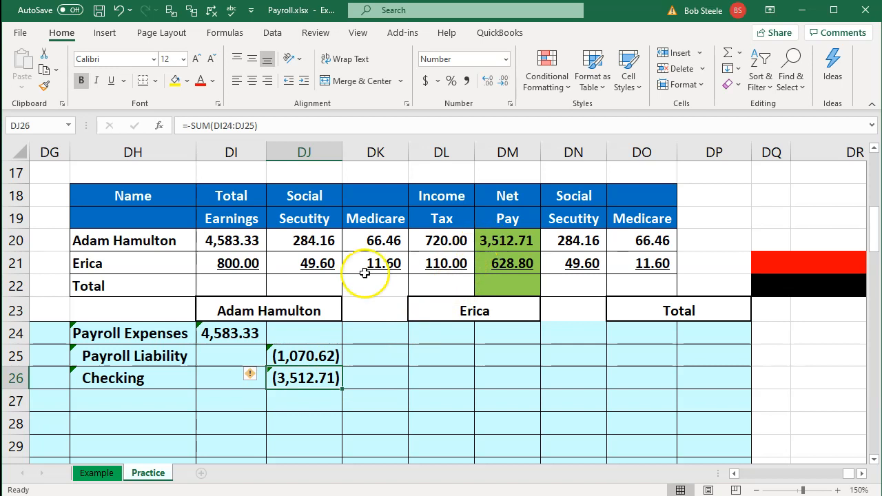
- Review the Payroll Expenses, Payroll Liability and Checking amounts of the first employee's entry
{"action": "left_click", "coordinate": [231, 332]}
{"action": "left_click", "coordinate": [296, 357]}
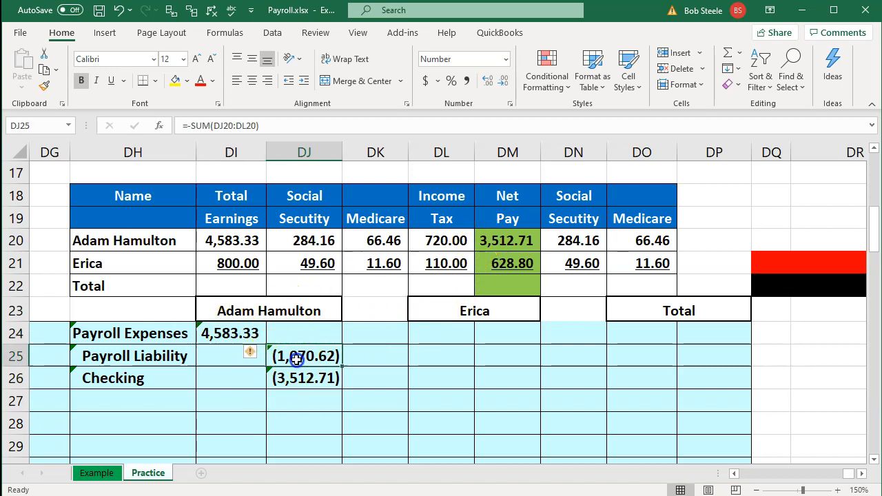
{"action": "left_click", "coordinate": [296, 376]}
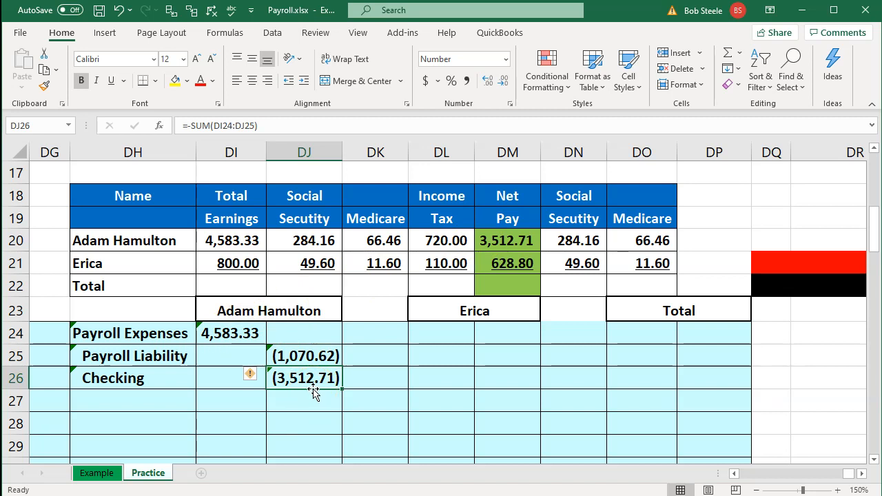
{"action": "left_click", "coordinate": [238, 337]}
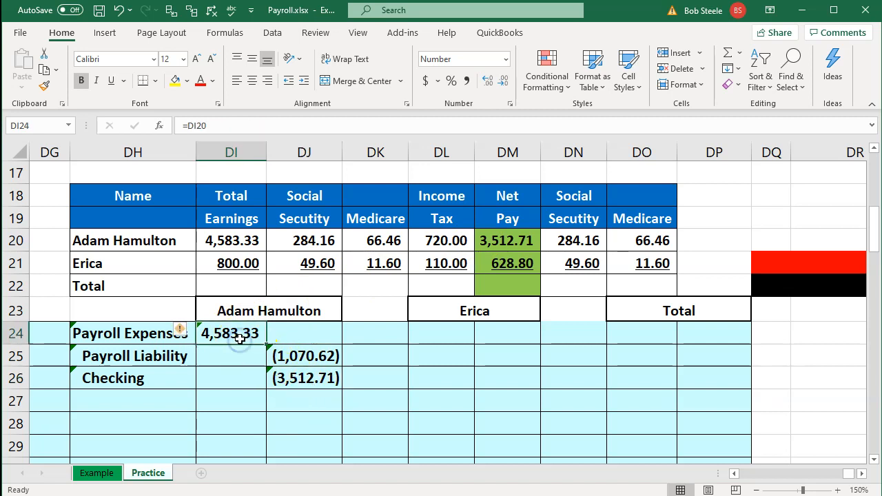
{"action": "left_click", "coordinate": [333, 361]}
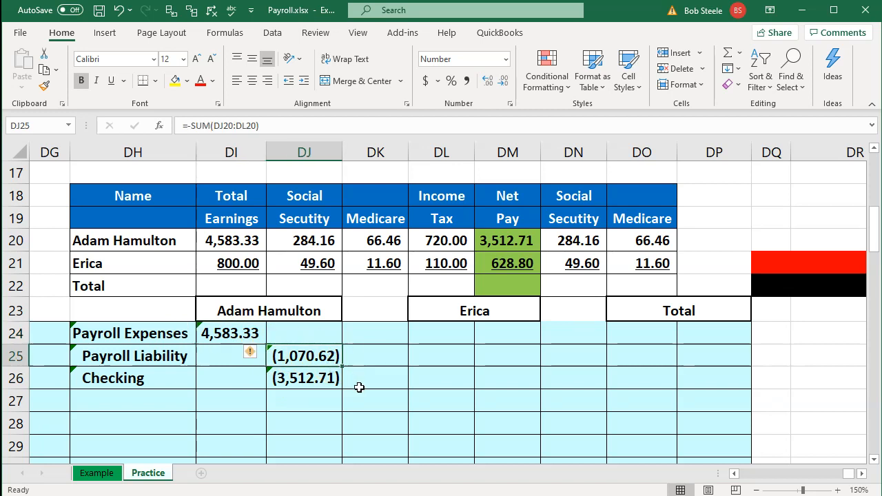
- Start the employer tax entry in DH28 by linking it to the Payroll Expenses label in DH14
{"action": "left_click", "coordinate": [178, 427]}
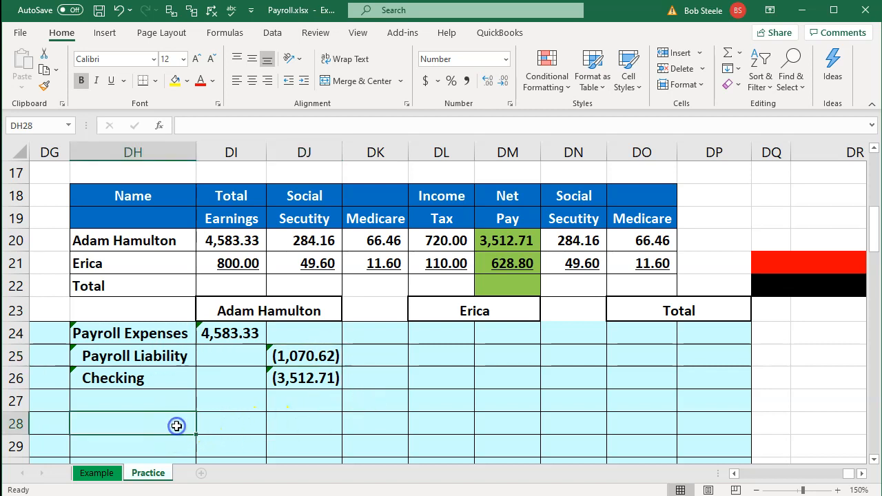
{"action": "type", "text": "="}
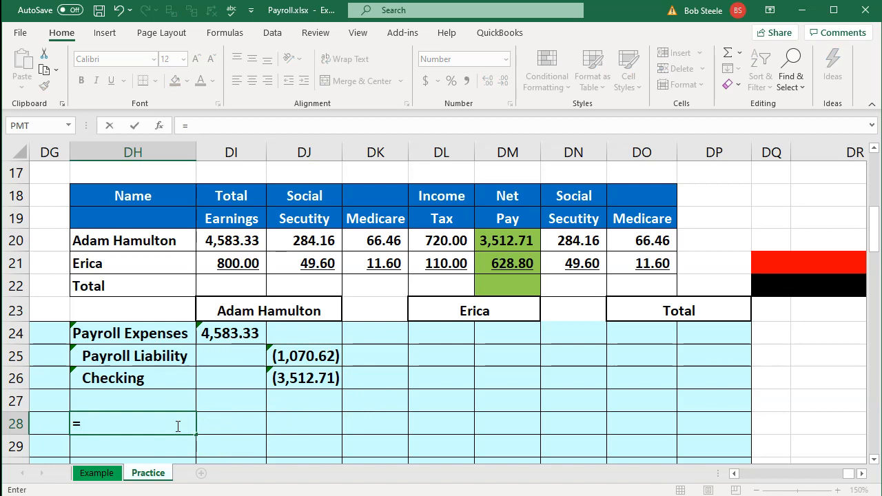
{"action": "key", "text": "Up"}
{"action": "key", "text": "Up"}
{"action": "key", "text": "Up"}
{"action": "key", "text": "Up"}
{"action": "key", "text": "Up"}
{"action": "key", "text": "Up"}
{"action": "key", "text": "Up"}
{"action": "key", "text": "Up"}
{"action": "key", "text": "Up"}
{"action": "key", "text": "Up"}
{"action": "key", "text": "Up"}
{"action": "key", "text": "Up"}
{"action": "key", "text": "Up"}
{"action": "key", "text": "Up"}
{"action": "key", "text": "Up"}
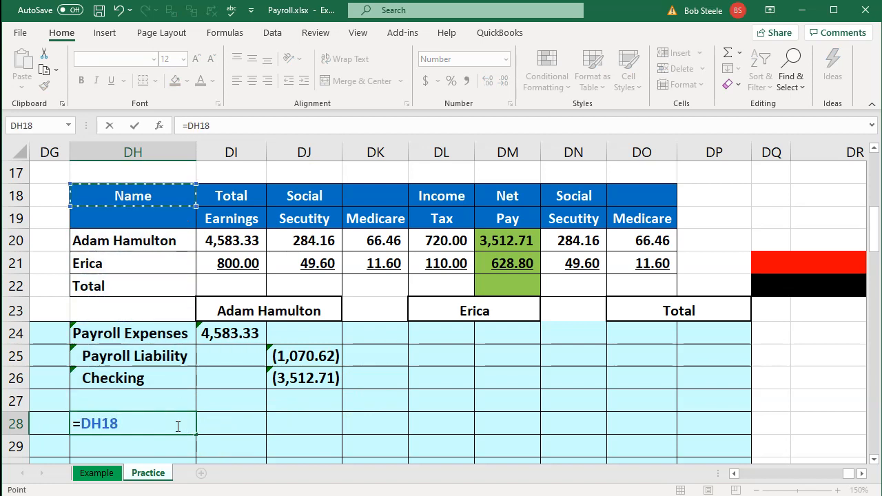
{"action": "key", "text": "Down"}
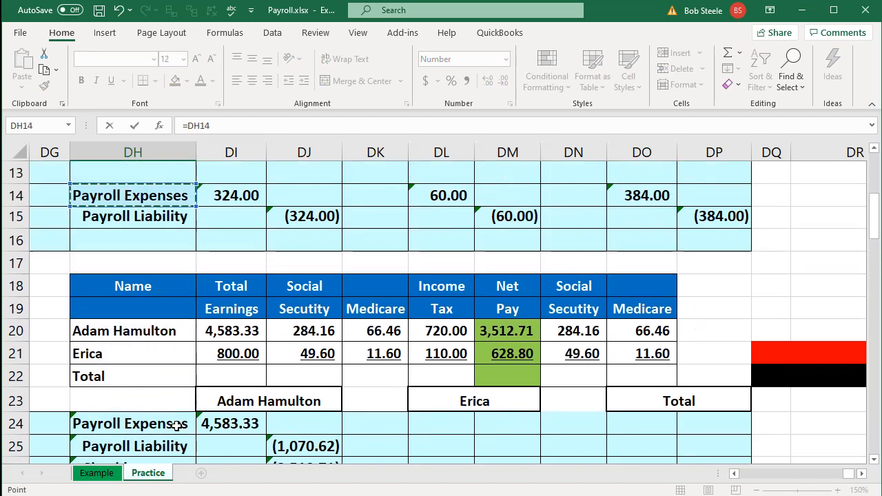
{"action": "key", "text": "Tab"}
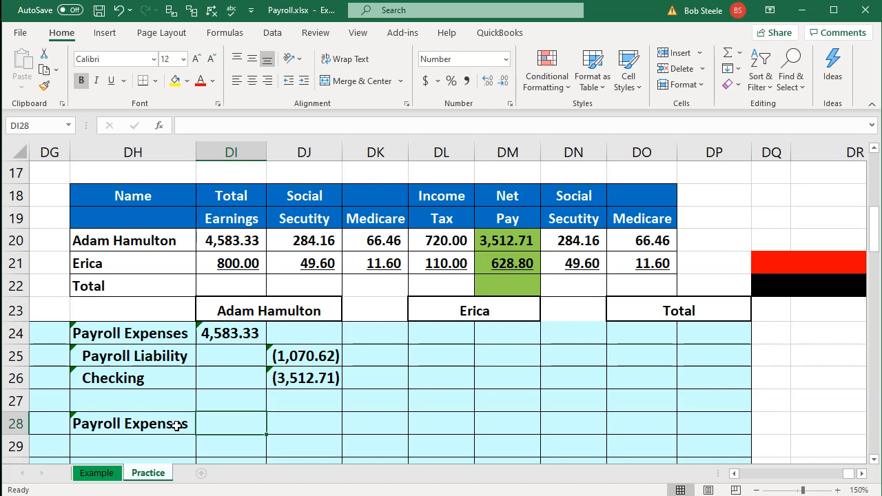
- Enter the first employee's employer tax expense in DI28 as the sum of the employer Social Security and Medicare amounts in DN20:DO20
{"action": "type", "text": "=sum("}
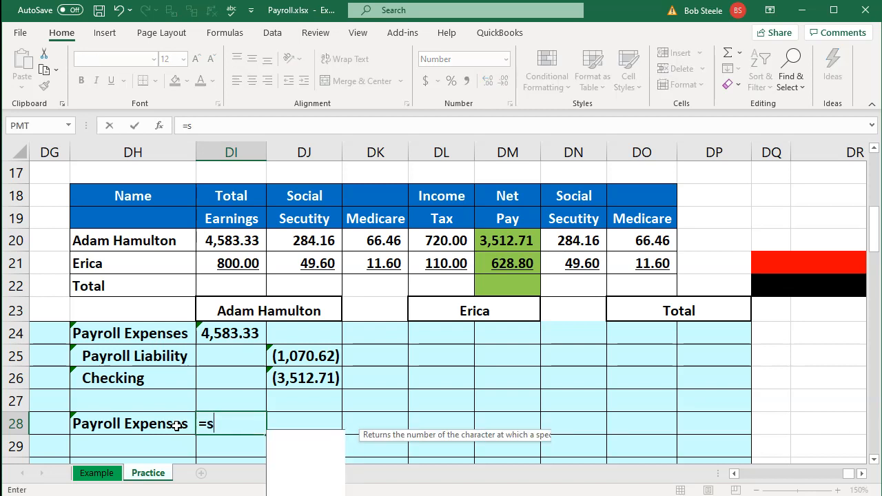
{"action": "key", "text": "Right"}
{"action": "key", "text": "Right"}
{"action": "key", "text": "Right"}
{"action": "key", "text": "Right"}
{"action": "key", "text": "Up"}
{"action": "key", "text": "Up"}
{"action": "key", "text": "Up"}
{"action": "key", "text": "Up"}
{"action": "key", "text": "Up"}
{"action": "key", "text": "Up"}
{"action": "key", "text": "Up"}
{"action": "key", "text": "Up"}
{"action": "key", "text": "Right"}
{"action": "key", "text": "shift+Right"}
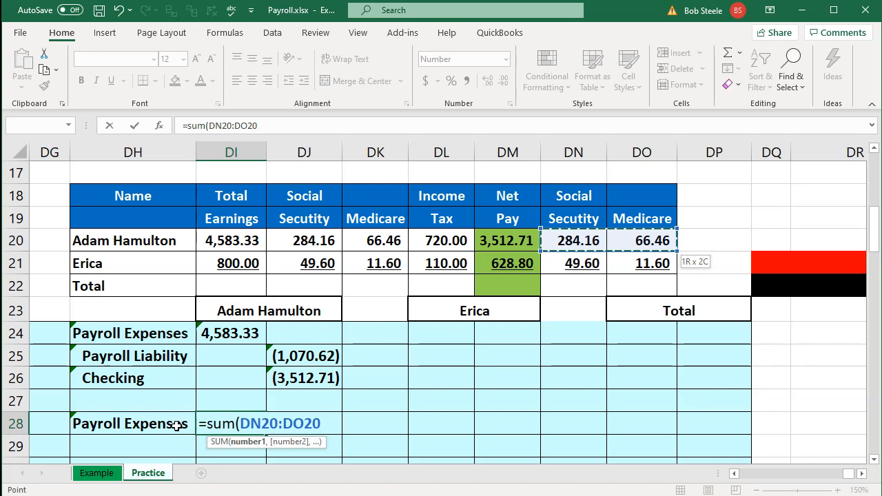
{"action": "key", "text": "Return"}
- Enter the matching employer tax credit in DJ29 as the negative of the Payroll Expenses debit in DI28
{"action": "key", "text": "Right"}
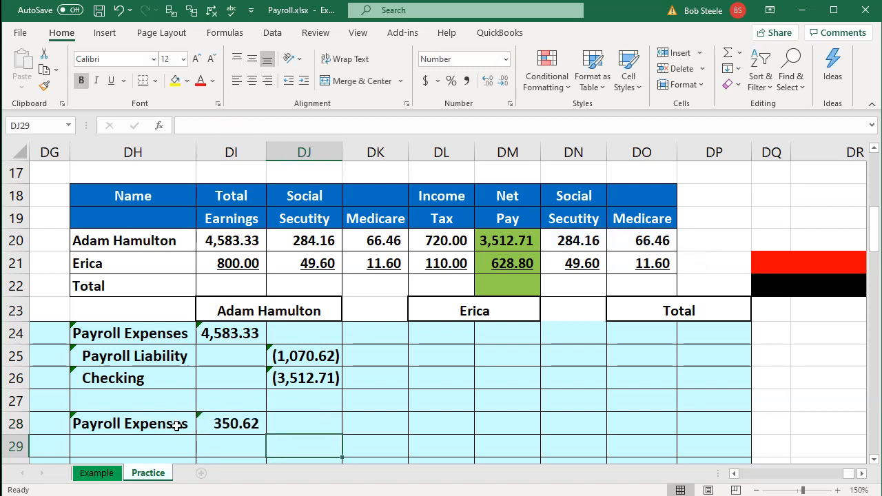
{"action": "type", "text": "-"}
{"action": "key", "text": "Up"}
{"action": "key", "text": "Left"}
{"action": "key", "text": "Return"}
- Label the credit line in DH29 by linking it to the Payroll Liability label in DH15
{"action": "key", "text": "Left"}
{"action": "left_click", "coordinate": [176, 426]}
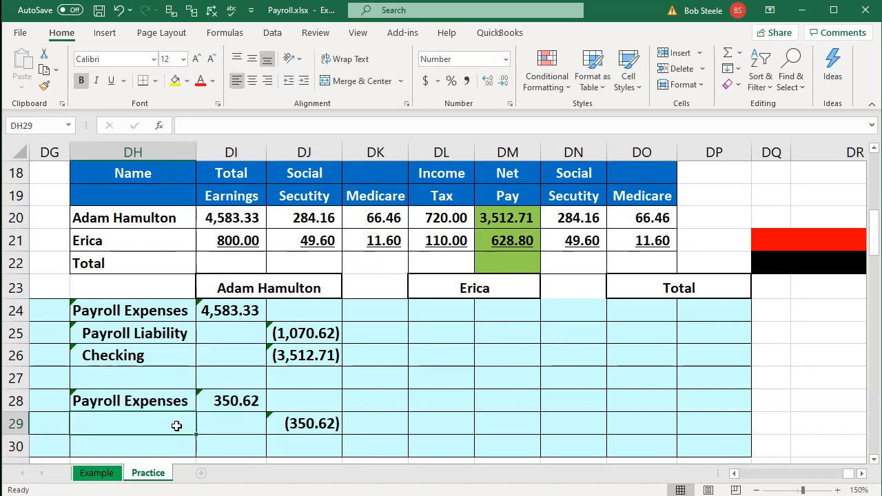
{"action": "type", "text": "="}
{"action": "key", "text": "Up"}
{"action": "key", "text": "Up"}
{"action": "key", "text": "Up"}
{"action": "key", "text": "Up"}
{"action": "key", "text": "Up"}
{"action": "key", "text": "Up"}
{"action": "key", "text": "Up"}
{"action": "key", "text": "Up"}
{"action": "key", "text": "Up"}
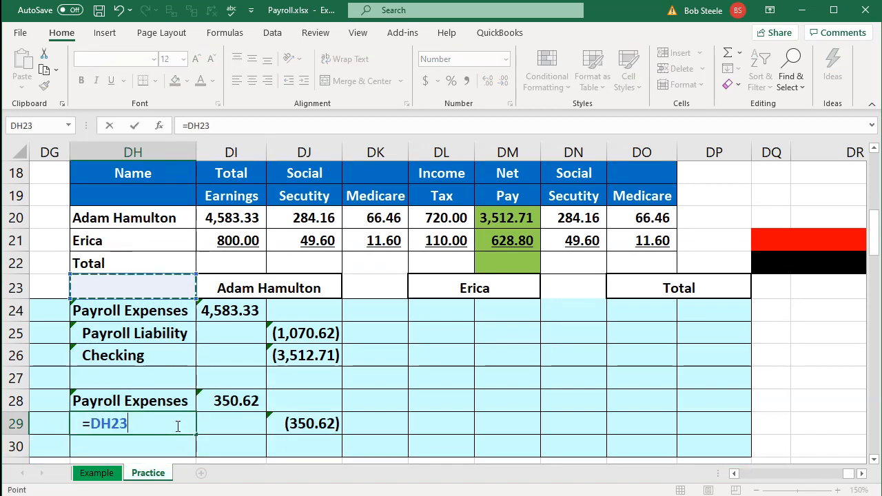
{"action": "key", "text": "Up"}
{"action": "key", "text": "Up"}
{"action": "key", "text": "Up"}
{"action": "key", "text": "Up"}
{"action": "key", "text": "Up"}
{"action": "key", "text": "Up"}
{"action": "key", "text": "Down"}
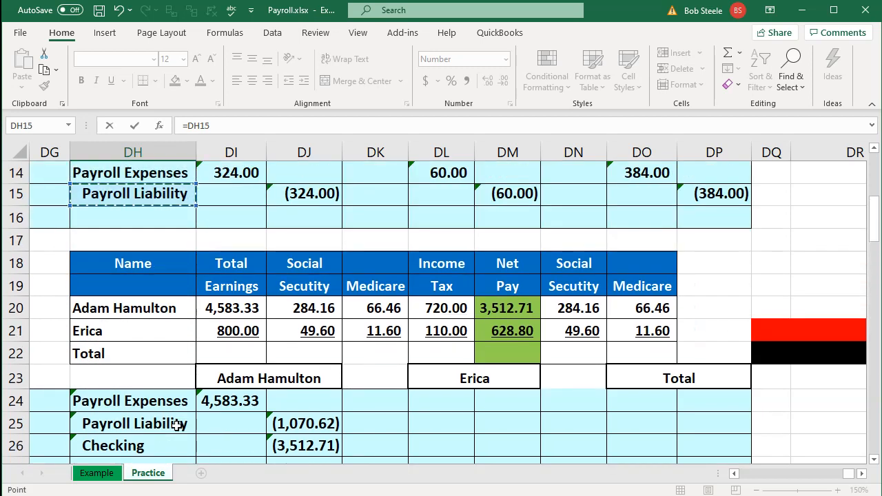
{"action": "key", "text": "Return"}
- Enter the second employee's Payroll Expenses debit in DL24 by linking it to their total earnings in DI21
{"action": "key", "text": "Down"}
{"action": "key", "text": "Right"}
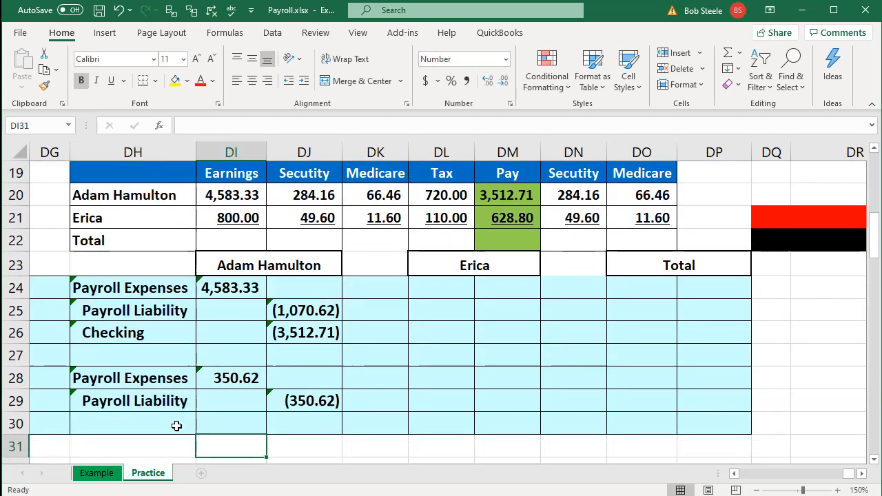
{"action": "key", "text": "Right"}
{"action": "key", "text": "Right"}
{"action": "key", "text": "Up"}
{"action": "key", "text": "Up"}
{"action": "key", "text": "Up"}
{"action": "key", "text": "Up"}
{"action": "key", "text": "Up"}
{"action": "key", "text": "Up"}
{"action": "key", "text": "Up"}
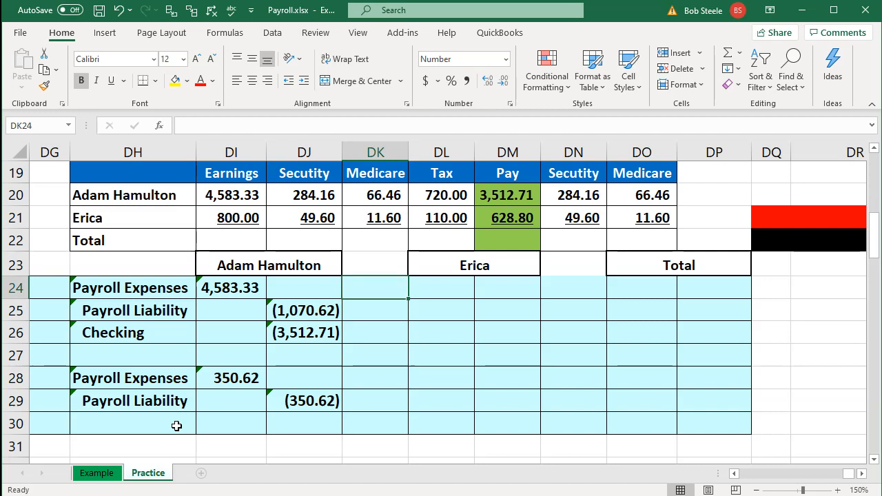
{"action": "key", "text": "Right"}
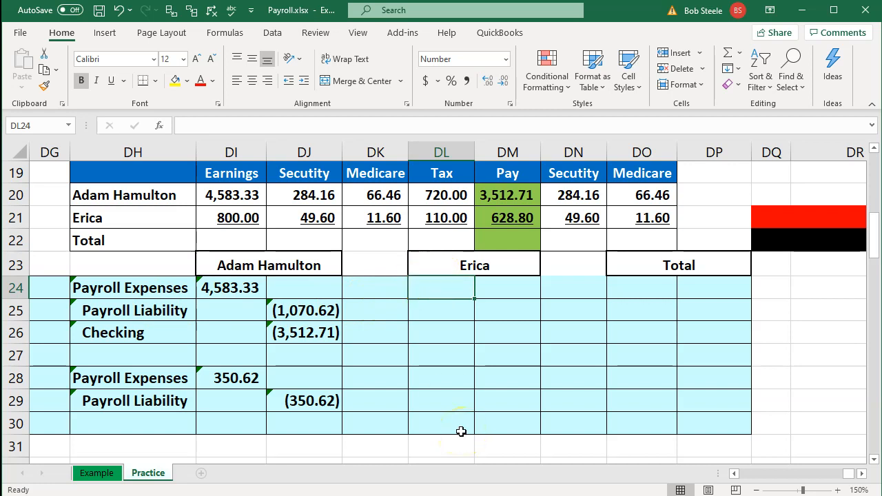
{"action": "type", "text": "="}
{"action": "key", "text": "Left"}
{"action": "key", "text": "Left"}
{"action": "key", "text": "Left"}
{"action": "key", "text": "Up"}
{"action": "key", "text": "Up"}
{"action": "key", "text": "Up"}
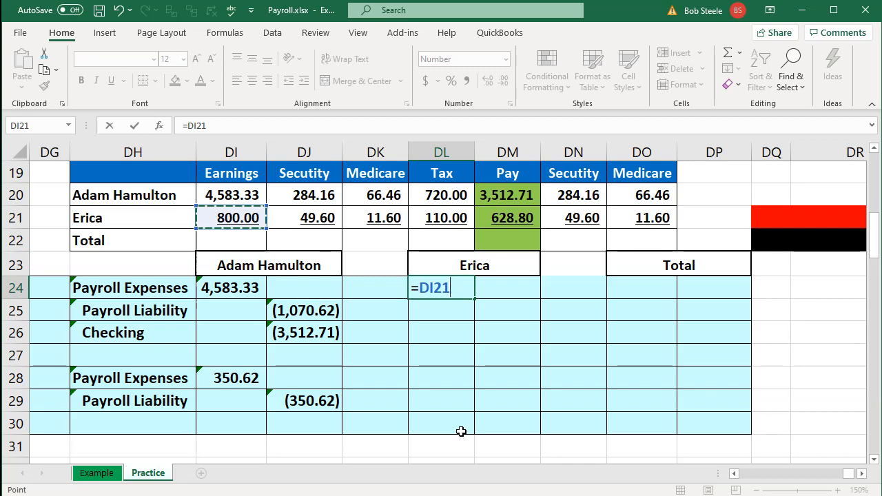
{"action": "key", "text": "Return"}
- Enter the second employee's Payroll Liability credit in DM25 as the negative sum of the withholdings in DJ21:DL21
{"action": "key", "text": "Right"}
{"action": "type", "text": "-sum("}
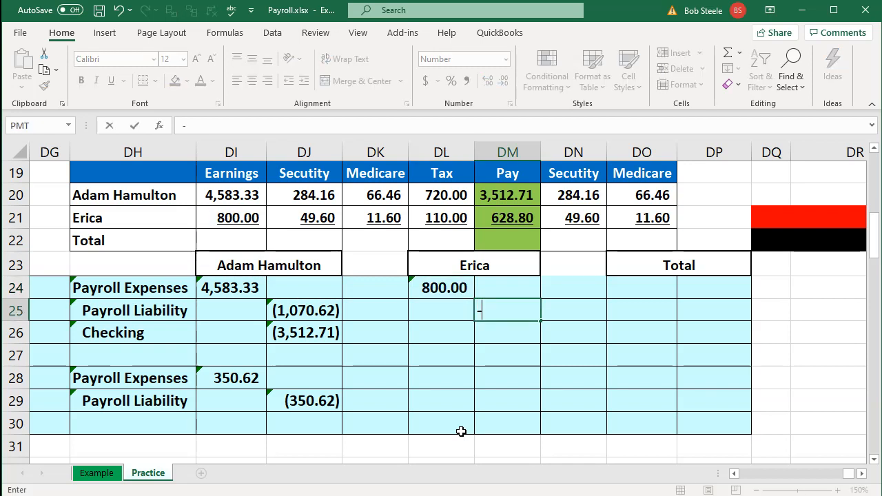
{"action": "key", "text": "Left"}
{"action": "key", "text": "Left"}
{"action": "key", "text": "Left"}
{"action": "key", "text": "Up"}
{"action": "key", "text": "Up"}
{"action": "key", "text": "Up"}
{"action": "key", "text": "Up"}
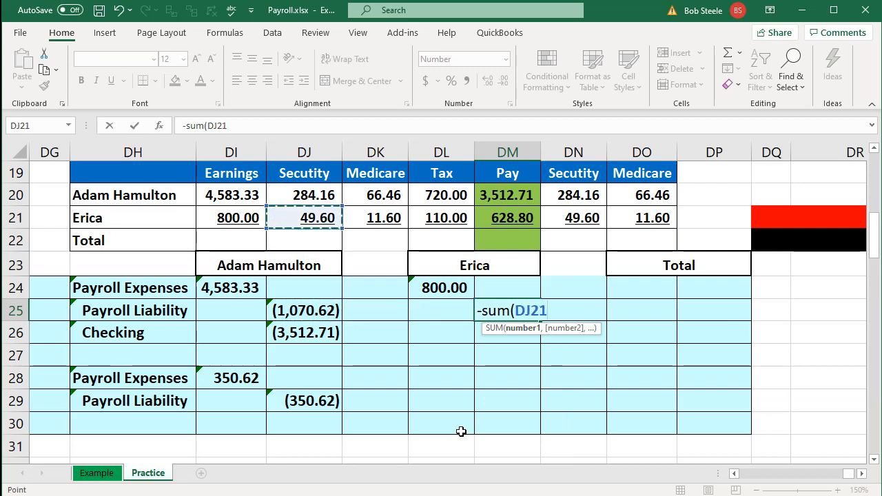
{"action": "key", "text": "shift+Right"}
{"action": "key", "text": "shift+Right"}
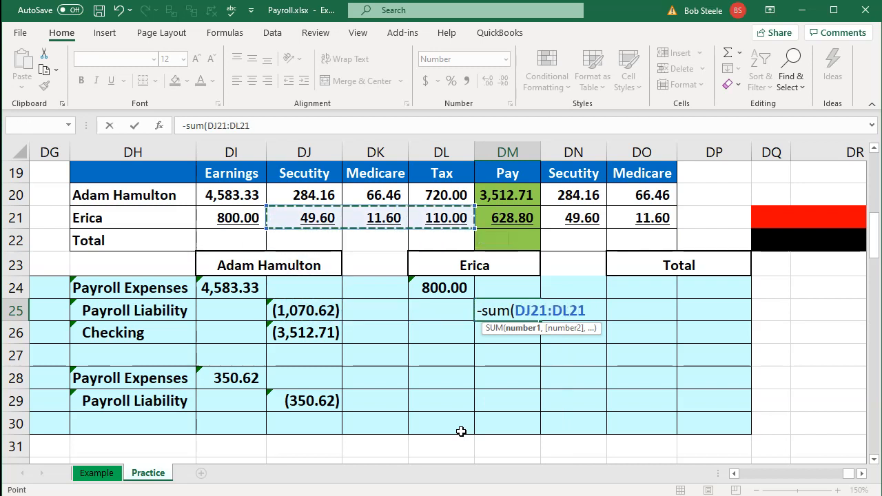
{"action": "key", "text": "Return"}
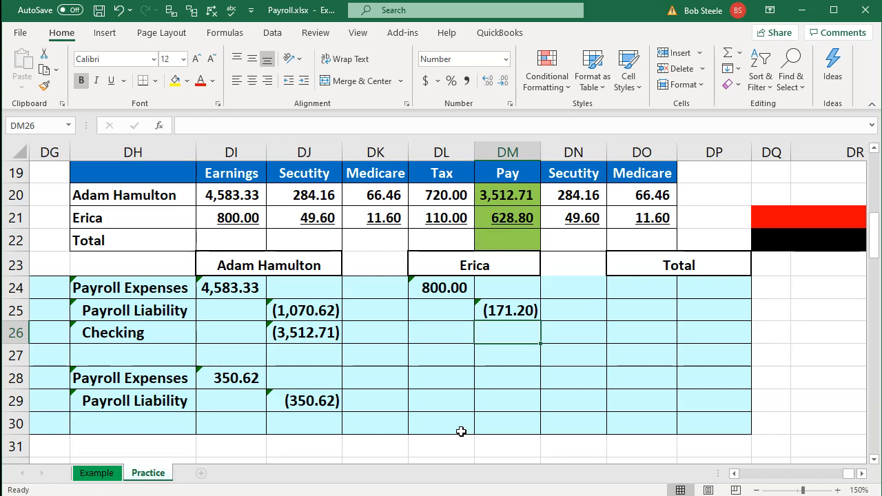
- Enter the second employee's Checking credit in DM26 as the negative sum of DL24:DM25, and compare it with the net pay in DM21
{"action": "type", "text": "-sum("}
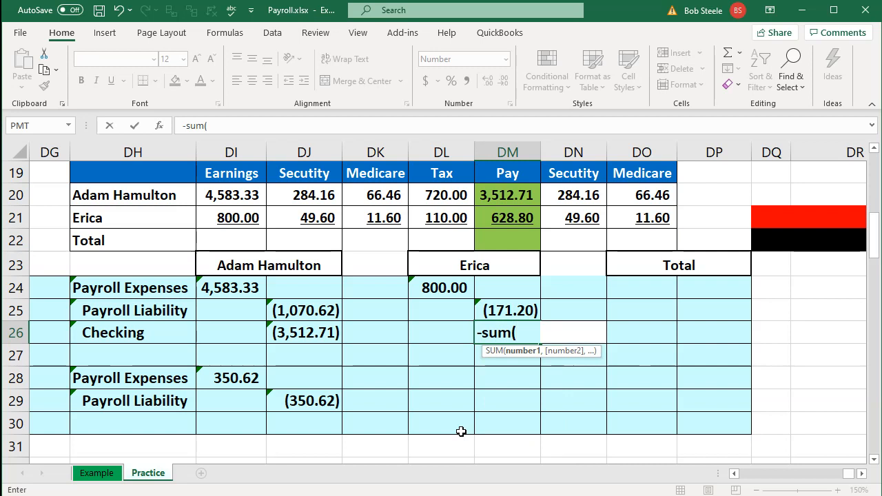
{"action": "key", "text": "Up"}
{"action": "key", "text": "shift+Left"}
{"action": "key", "text": "shift+Up"}
{"action": "key", "text": "shift+Return"}
{"action": "key", "text": "Up"}
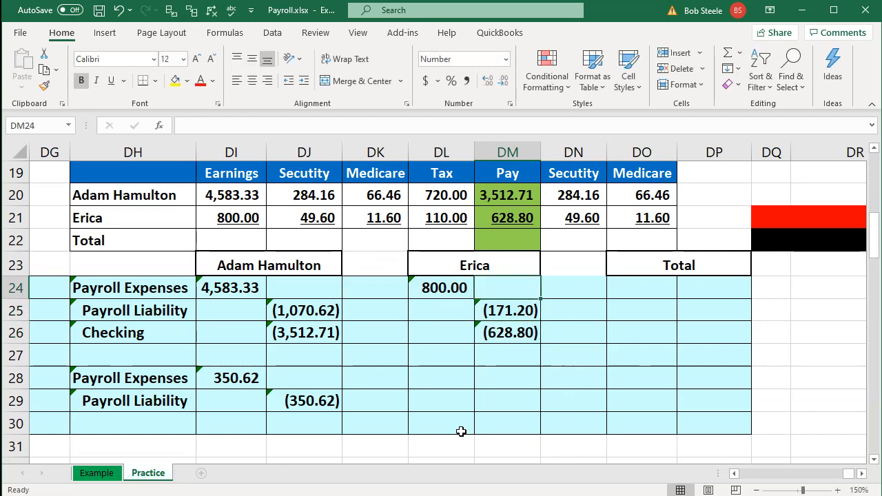
{"action": "left_click", "coordinate": [494, 219]}
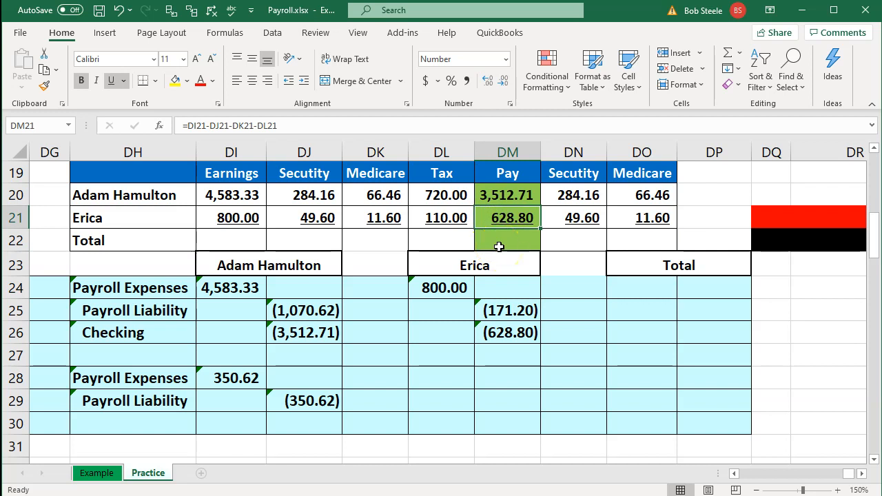
- Enter the second employee's employer tax expense in DL28 as the sum of the employer Social Security and Medicare in DN21:DO21
{"action": "left_click", "coordinate": [441, 380]}
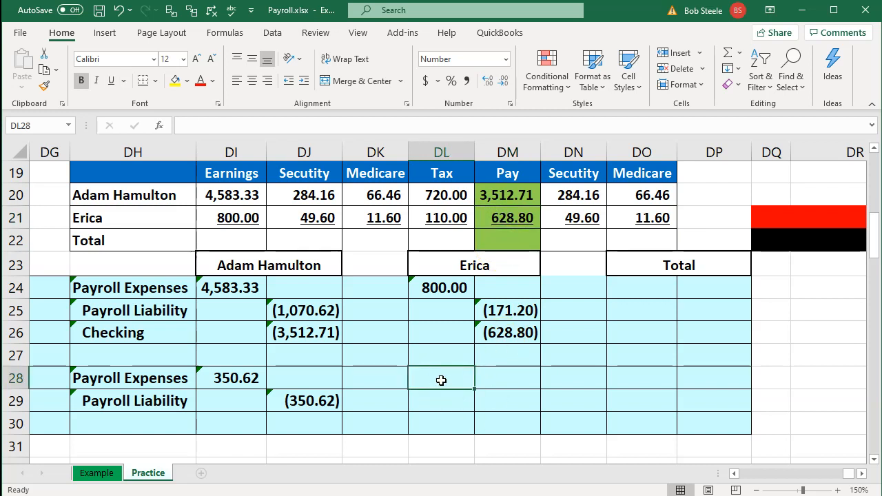
{"action": "type", "text": "=sum("}
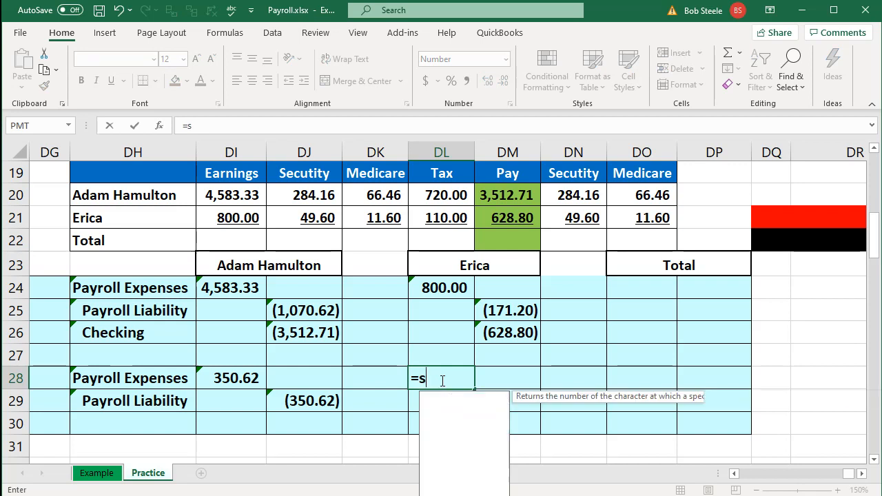
{"action": "key", "text": "Right"}
{"action": "key", "text": "Right"}
{"action": "key", "text": "Up"}
{"action": "key", "text": "Up"}
{"action": "key", "text": "Up"}
{"action": "key", "text": "Up"}
{"action": "key", "text": "Up"}
{"action": "key", "text": "Up"}
{"action": "key", "text": "Up"}
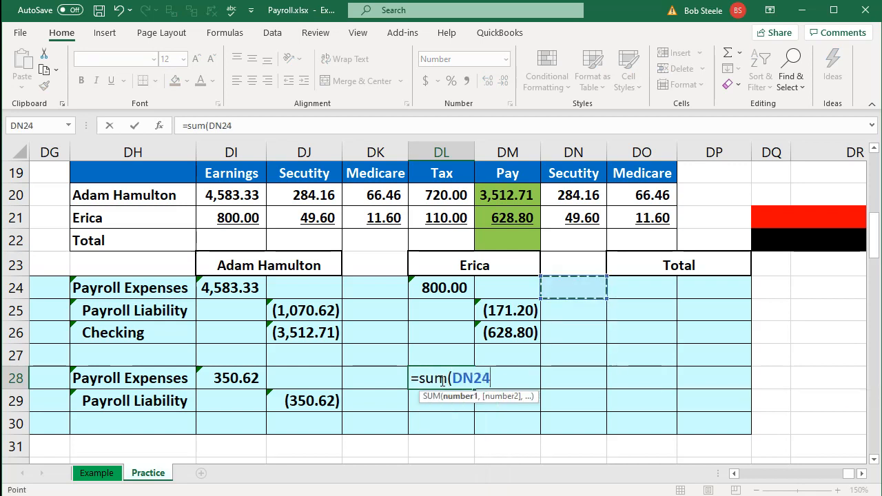
{"action": "key", "text": "shift+Right"}
{"action": "key", "text": "Return"}
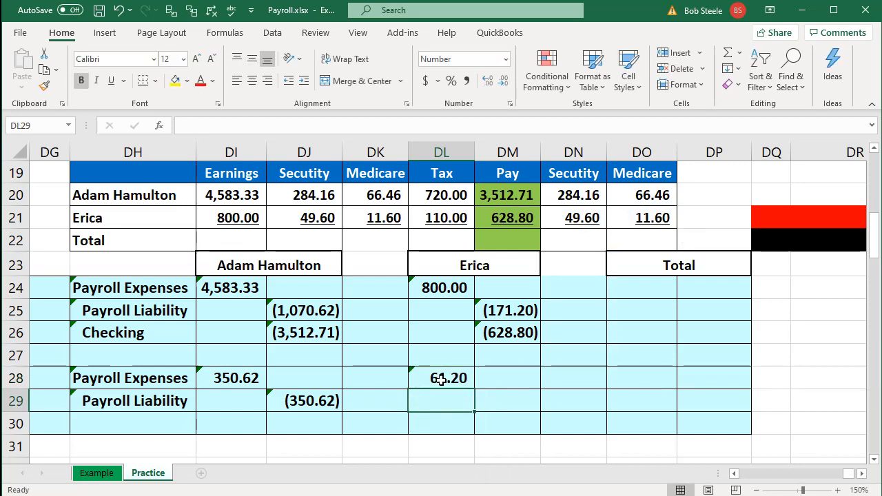
- Enter the second employee's Payroll Liability credit in DM29 as the negative of the debit in DL28
{"action": "key", "text": "Right"}
{"action": "type", "text": "=-"}
{"action": "left_click", "coordinate": [441, 380]}
{"action": "key", "text": "Return"}
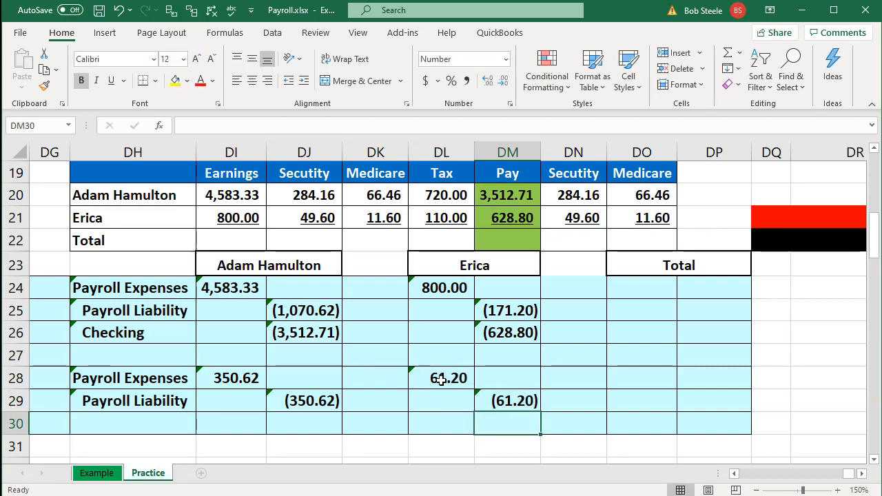
- Check the combined Payroll Expenses of both employees across DI24:DL24 against the empty Total entry column
{"action": "key", "text": "Right"}
{"action": "key", "text": "Right"}
{"action": "key", "text": "Right"}
{"action": "key", "text": "Up"}
{"action": "key", "text": "Up"}
{"action": "key", "text": "Up"}
{"action": "key", "text": "Up"}
{"action": "key", "text": "Up"}
{"action": "key", "text": "Up"}
{"action": "key", "text": "Left"}
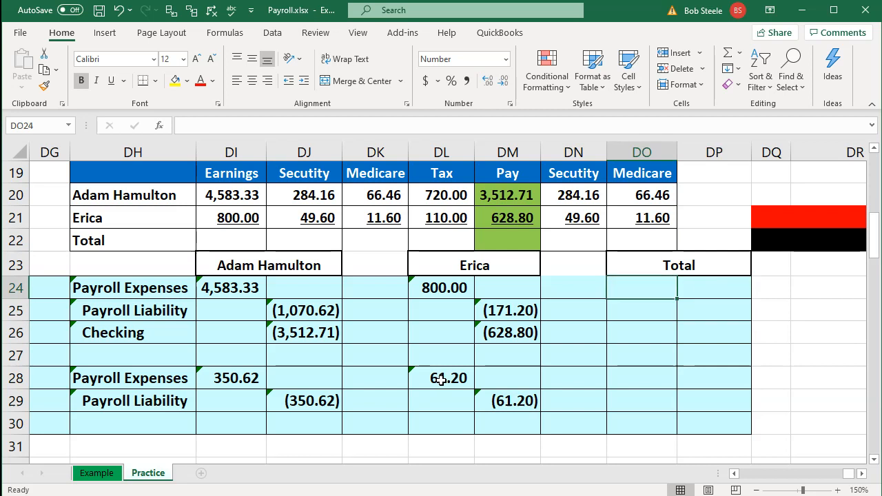
{"action": "left_click_drag", "start_coordinate": [233, 287], "coordinate": [421, 289]}
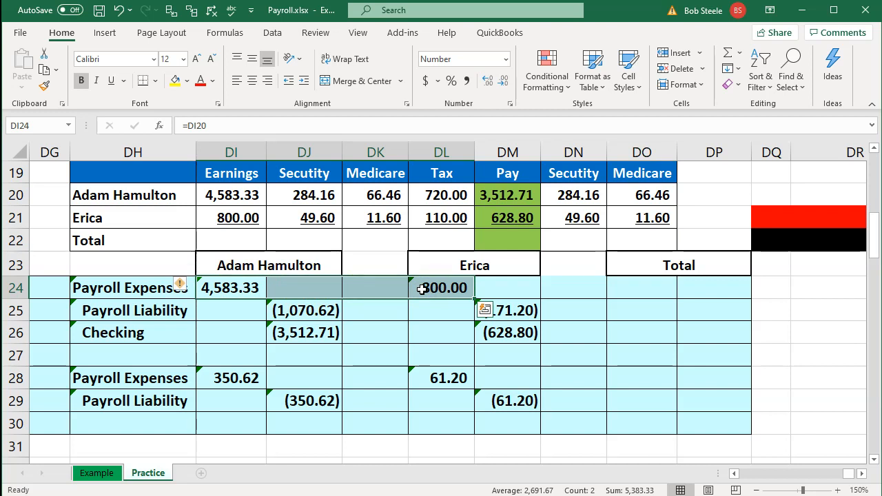
{"action": "left_click", "coordinate": [640, 282]}
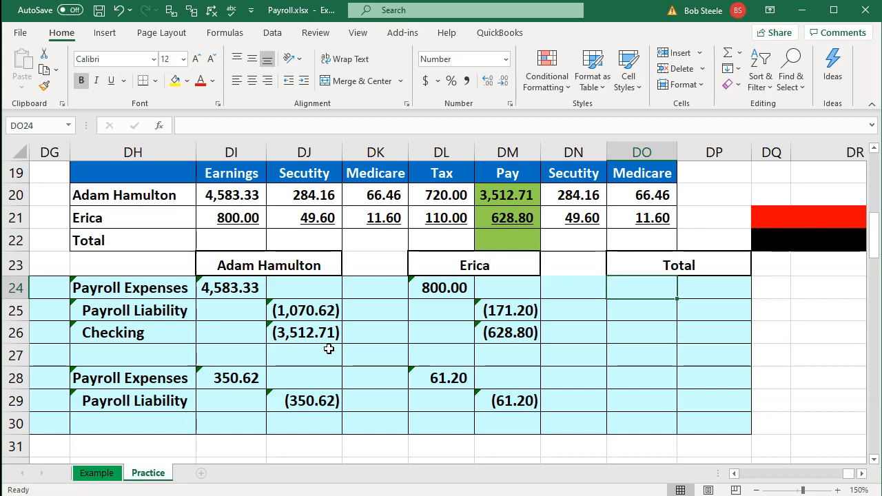
{"action": "left_click", "coordinate": [623, 291]}
{"action": "type", "text": "="}
{"action": "key", "text": "Left"}
{"action": "key", "text": "Left"}
{"action": "key", "text": "Left"}
{"action": "key", "text": "Left"}
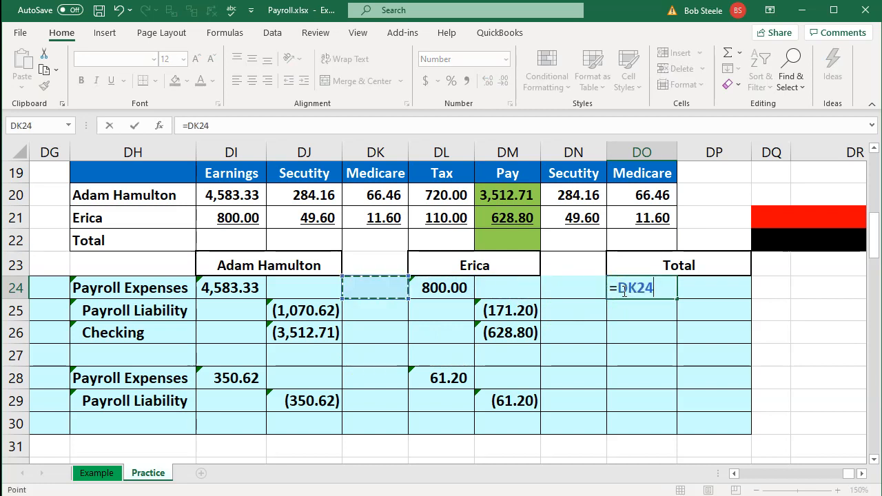
{"action": "key", "text": "BackSpace"}
{"action": "key", "text": "BackSpace"}
{"action": "key", "text": "BackSpace"}
{"action": "key", "text": "BackSpace"}
{"action": "key", "text": "BackSpace"}
{"action": "key", "text": "Return"}
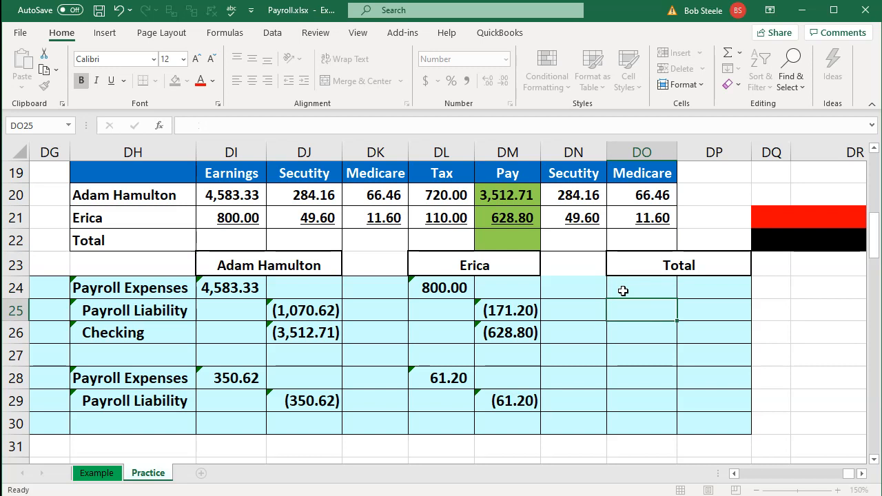
- Total the employees' earnings in DI22 with a sum of DI20:DI21
{"action": "key", "text": "Left"}
{"action": "key", "text": "Left"}
{"action": "key", "text": "Left"}
{"action": "key", "text": "Left"}
{"action": "key", "text": "Left"}
{"action": "key", "text": "Up"}
{"action": "key", "text": "Up"}
{"action": "key", "text": "Up"}
{"action": "key", "text": "Left"}
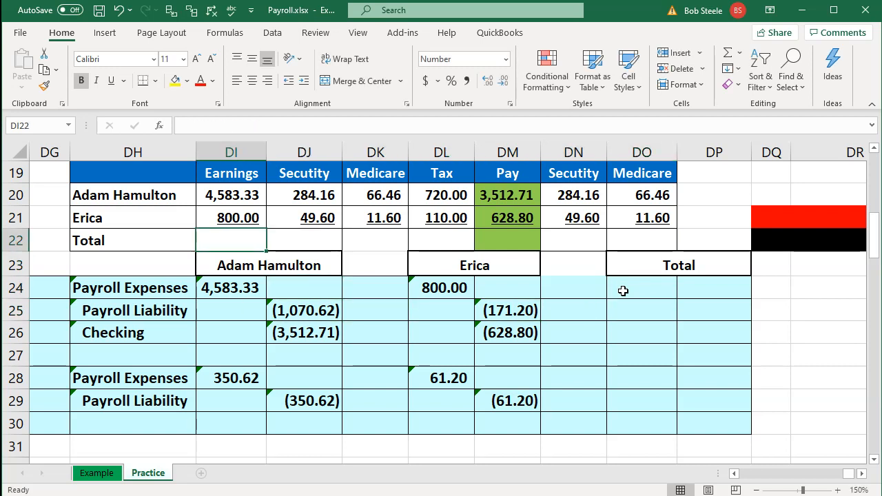
{"action": "type", "text": "=sum("}
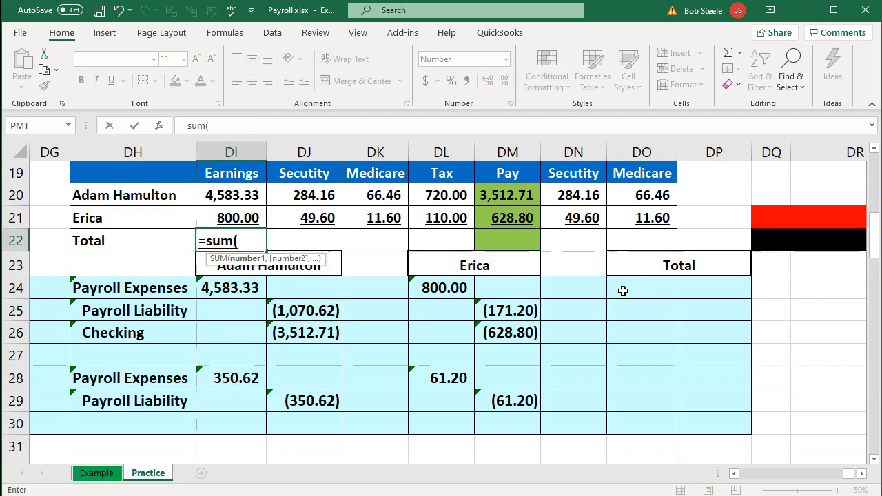
{"action": "key", "text": "Up"}
{"action": "key", "text": "Up"}
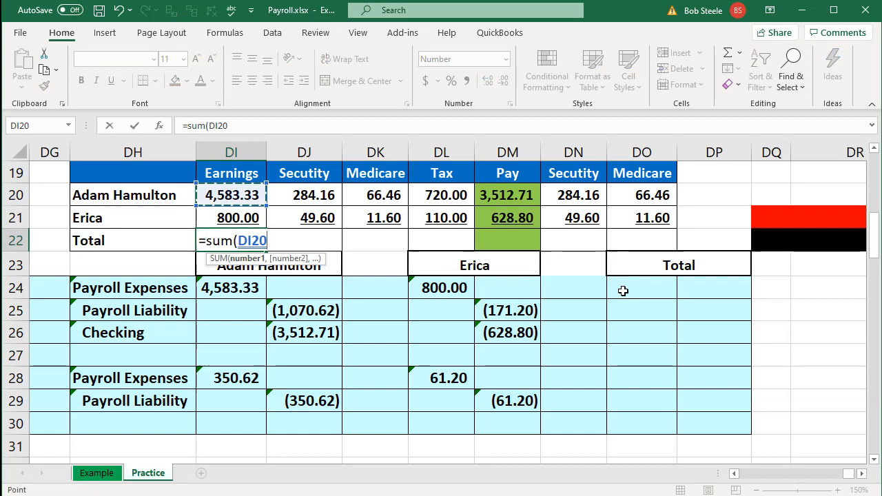
{"action": "key", "text": "shift+Down"}
{"action": "key", "text": "Return"}
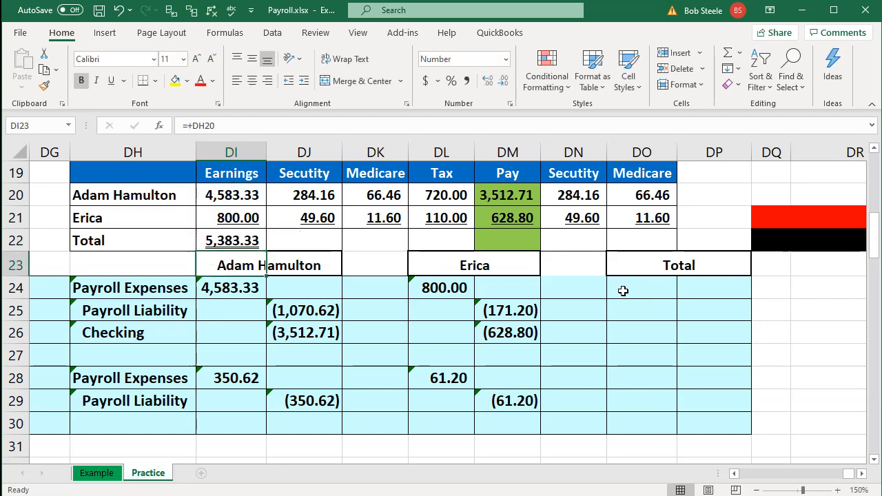
- Copy the total formula from DI22 across the Total row through DO22, and check the formula in DN22
{"action": "left_click", "coordinate": [234, 239]}
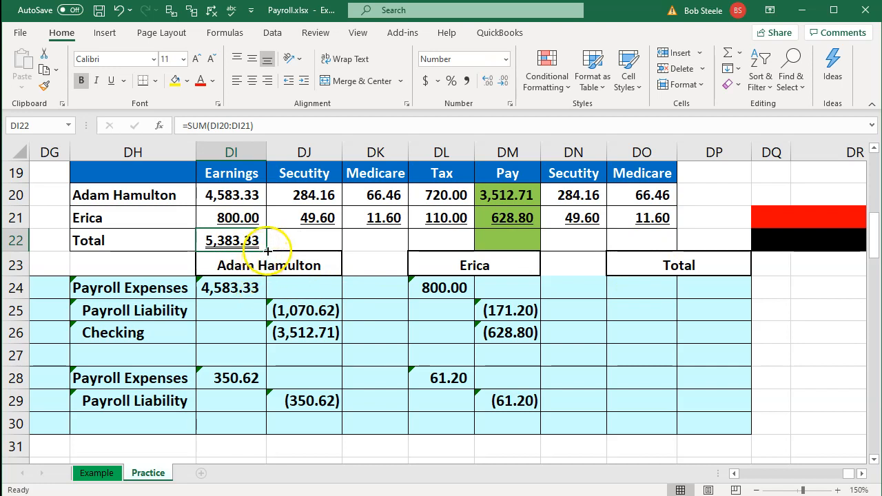
{"action": "left_click_drag", "start_coordinate": [267, 250], "coordinate": [647, 244]}
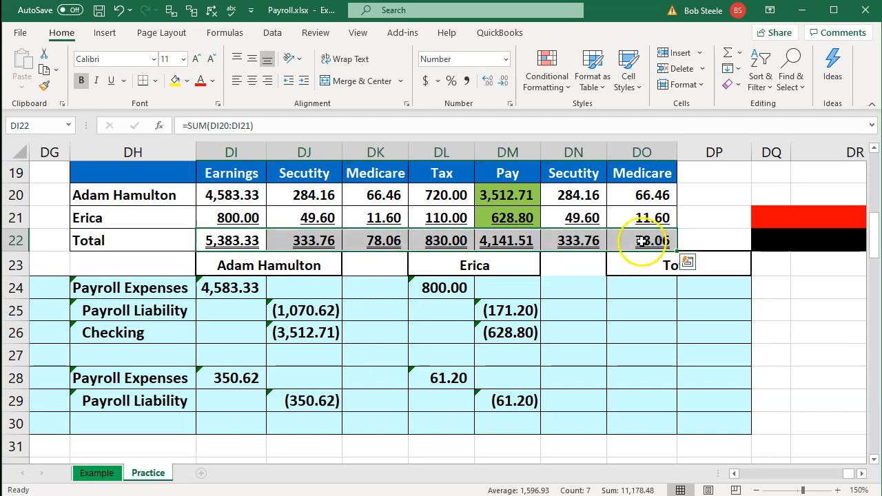
{"action": "left_click", "coordinate": [570, 238]}
{"action": "double_click", "coordinate": [571, 238]}
{"action": "key", "text": "Return"}
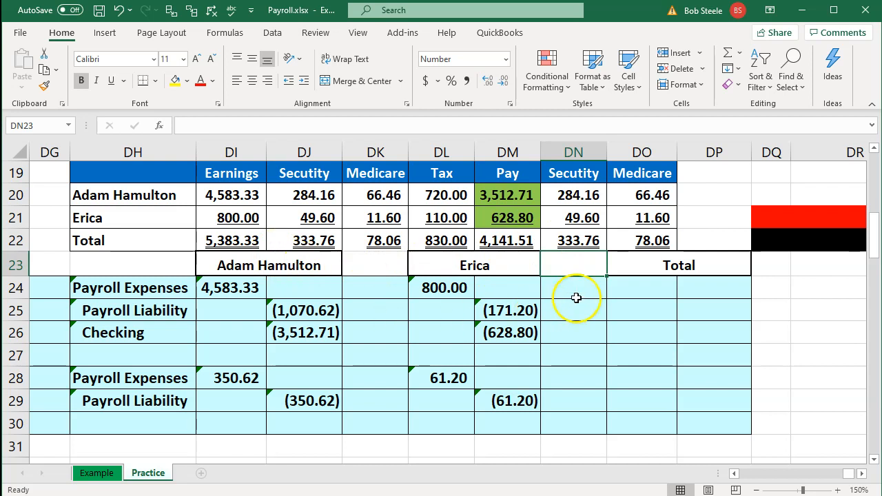
- Enter the Payroll Expenses debit of the Total entry in DO24 as a reference to the total earnings in DI22
{"action": "left_click", "coordinate": [613, 287]}
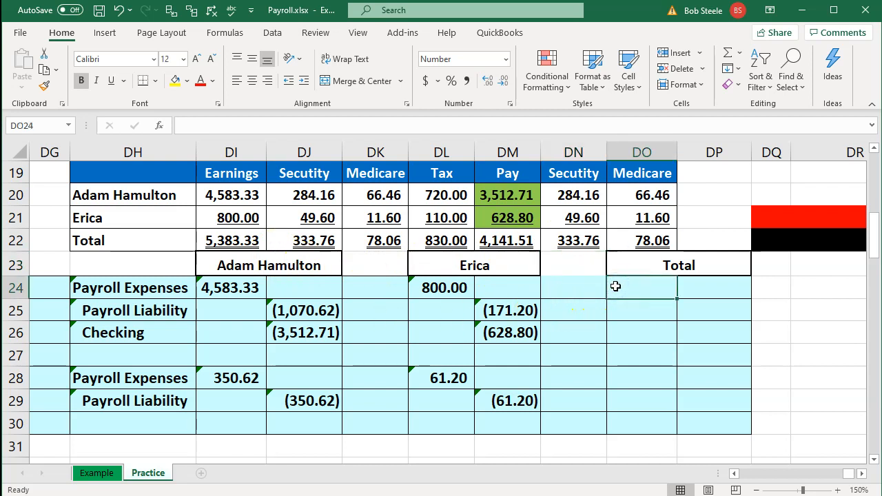
{"action": "type", "text": "="}
{"action": "key", "text": "Left"}
{"action": "key", "text": "Left"}
{"action": "key", "text": "Left"}
{"action": "key", "text": "Left"}
{"action": "key", "text": "Left"}
{"action": "key", "text": "Left"}
{"action": "key", "text": "Up"}
{"action": "key", "text": "Up"}
{"action": "key", "text": "Return"}
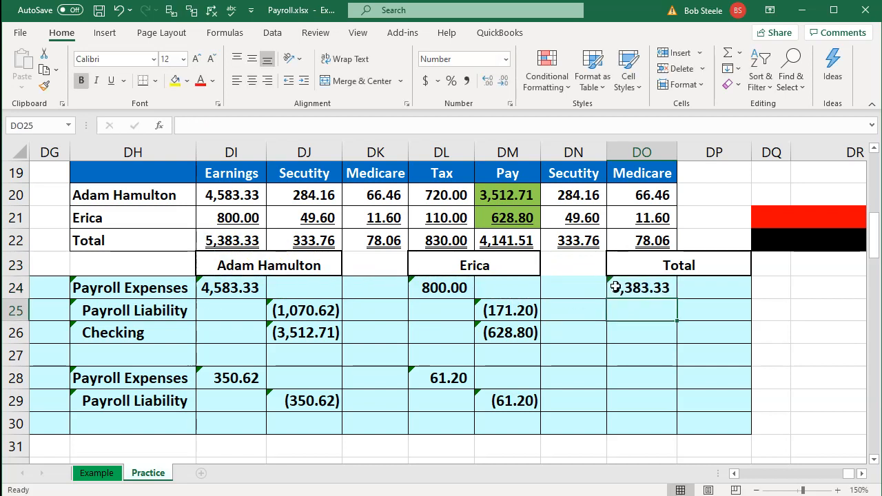
- Enter the Total entry's Payroll Liability credit in DP25 as the negative sum of the withholding totals in DJ22:DL22
{"action": "key", "text": "Right"}
{"action": "type", "text": "-sum("}
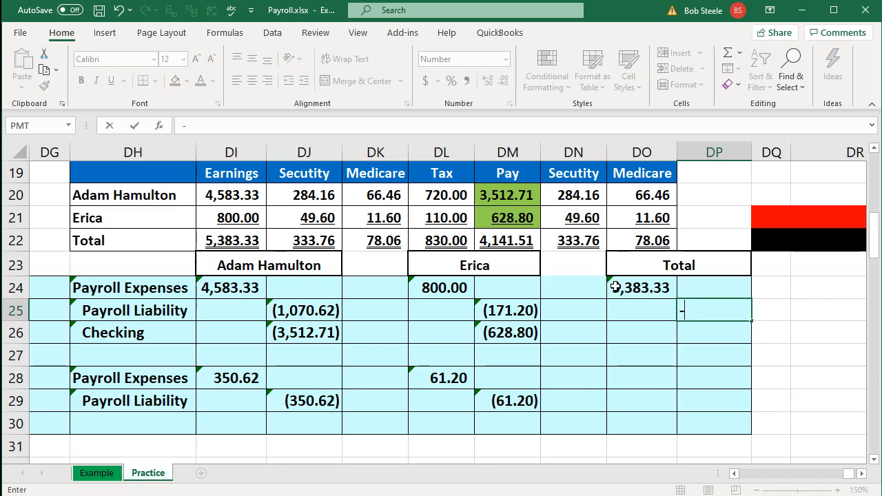
{"action": "key", "text": "Left"}
{"action": "key", "text": "Left"}
{"action": "key", "text": "Left"}
{"action": "key", "text": "Left"}
{"action": "key", "text": "Left"}
{"action": "key", "text": "Left"}
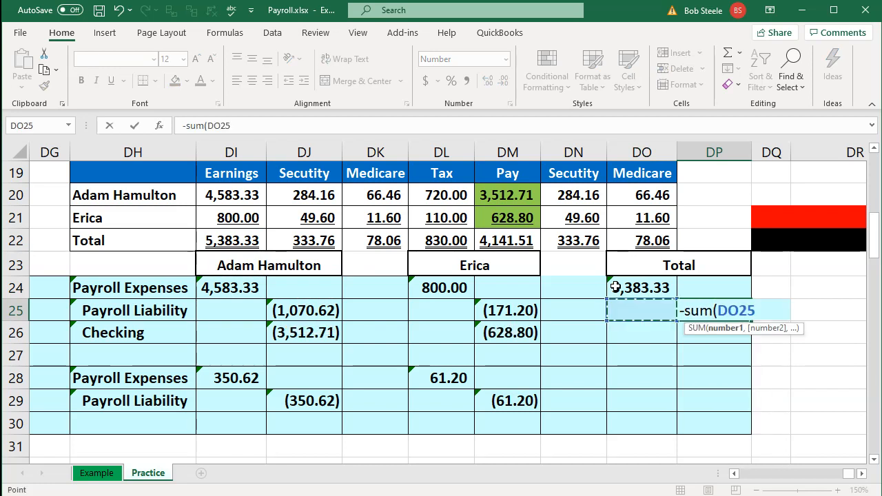
{"action": "key", "text": "Up"}
{"action": "key", "text": "Up"}
{"action": "key", "text": "Up"}
{"action": "key", "text": "Up"}
{"action": "key", "text": "Down"}
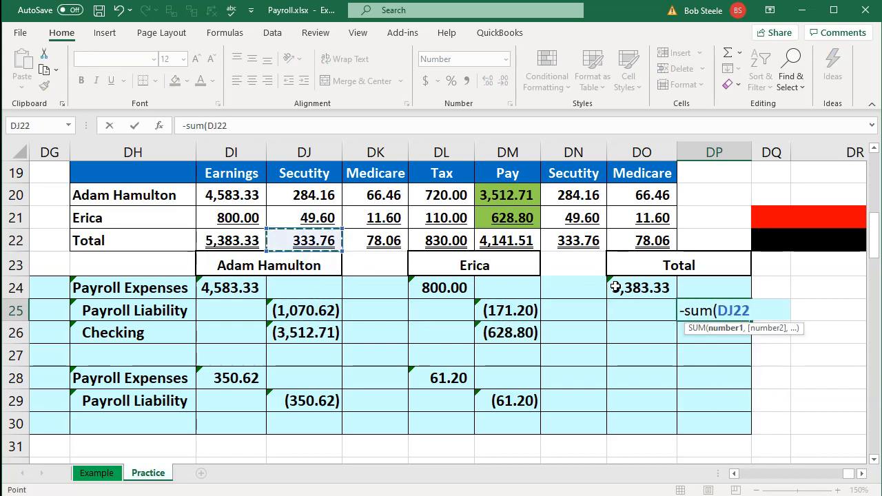
{"action": "key", "text": "shift+Right"}
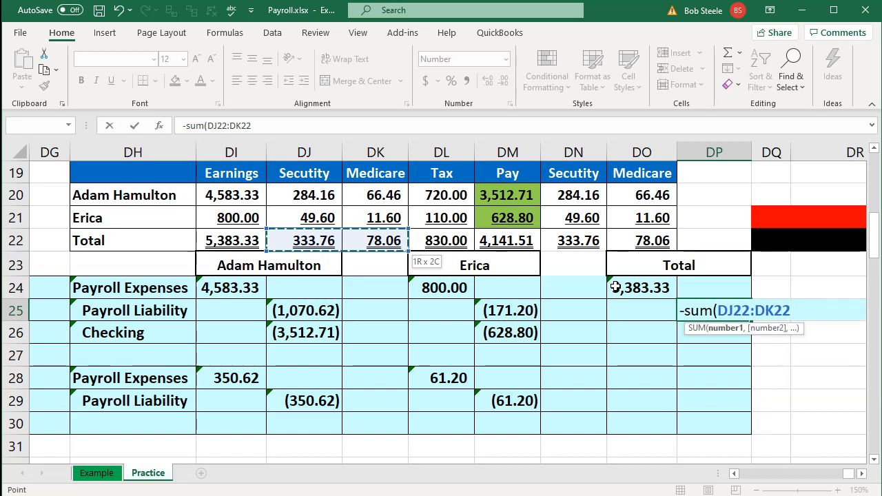
{"action": "key", "text": "shift+Right"}
{"action": "key", "text": "Return"}
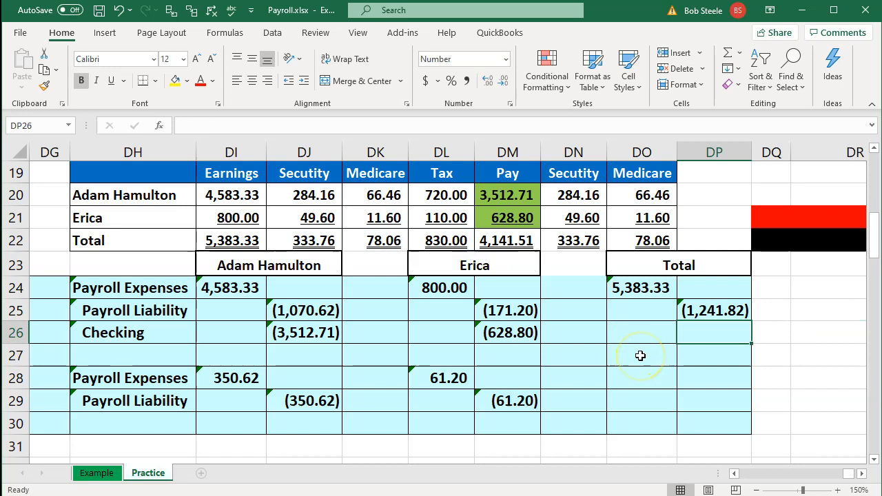
- Enter the Total entry's Checking credit in DP26 as the negative sum of DO24:DP25, and compare it with the net pay total in DM22
{"action": "type", "text": "-sum("}
{"action": "key", "text": "Up"}
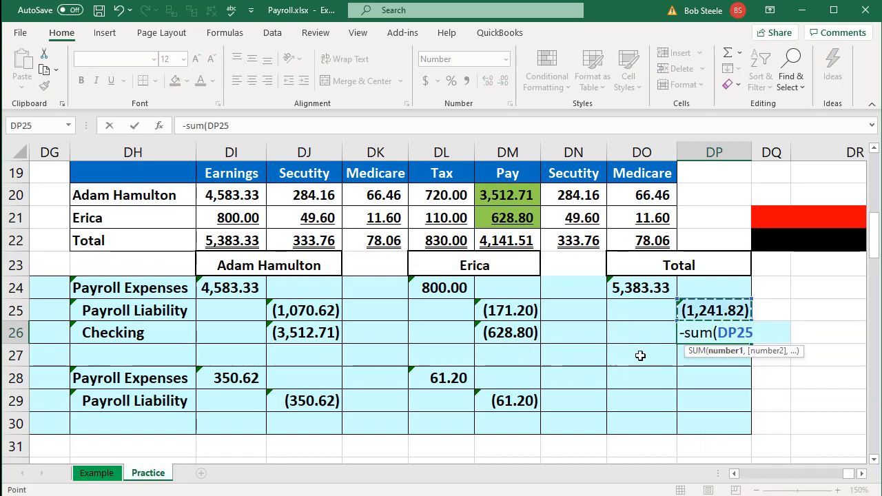
{"action": "key", "text": "shift+Up"}
{"action": "key", "text": "shift+Left"}
{"action": "key", "text": "Return"}
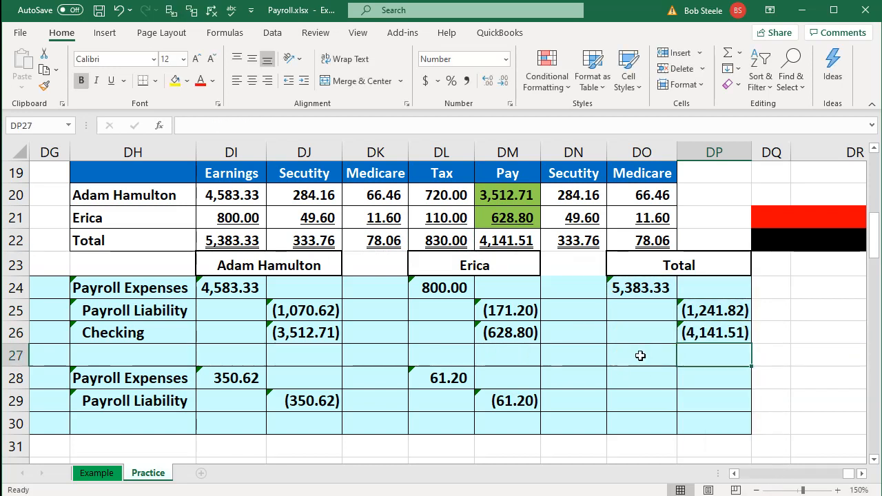
{"action": "left_click", "coordinate": [643, 290]}
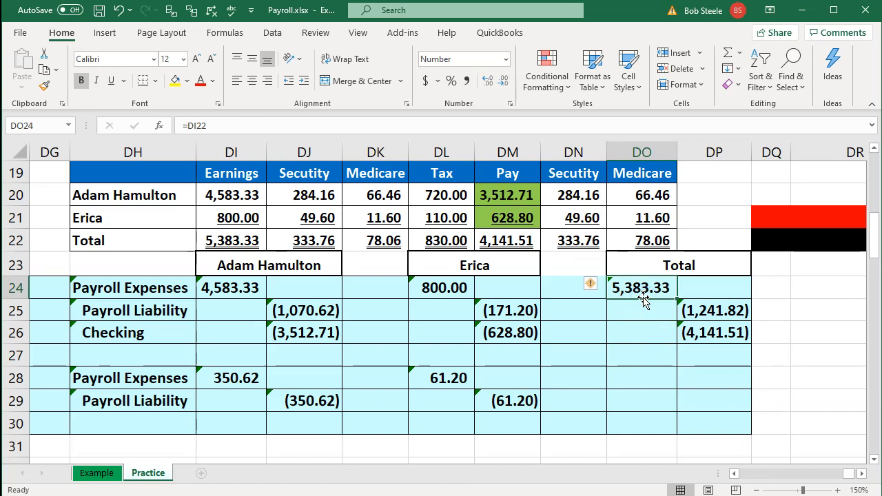
{"action": "left_click", "coordinate": [689, 335]}
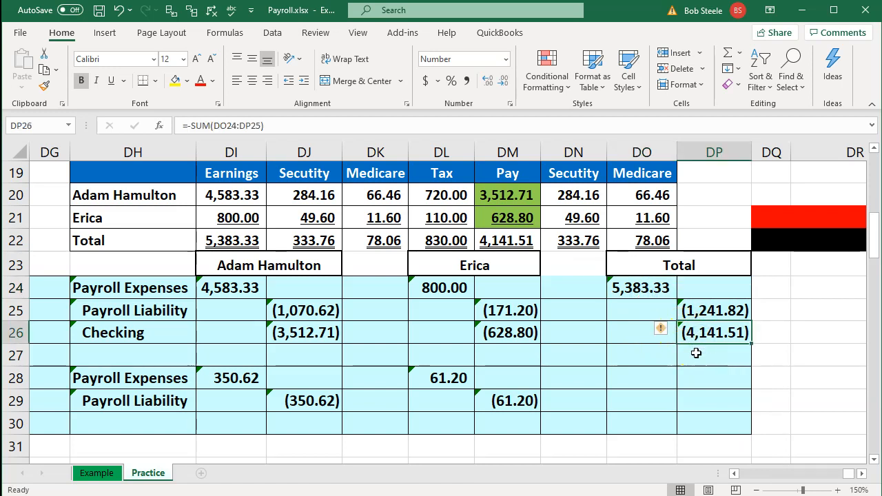
{"action": "left_click", "coordinate": [518, 242]}
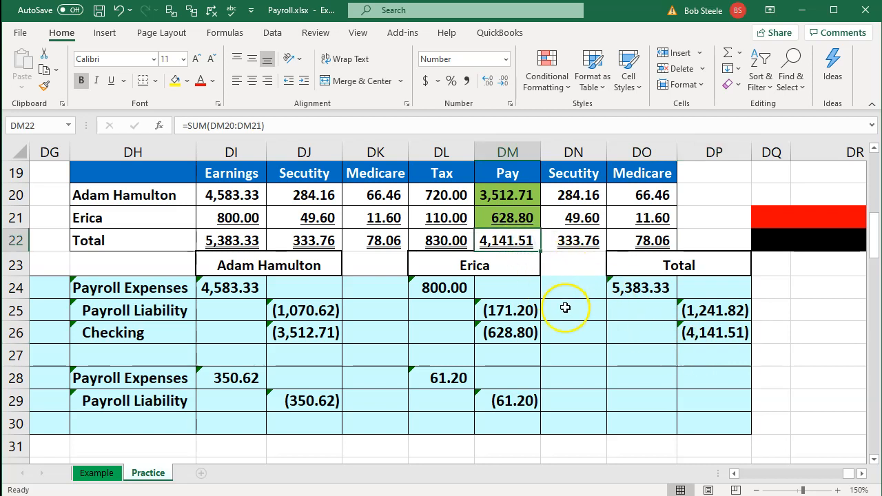
- Enter the employer tax Payroll Expenses debit of the Total entry in DO28 as the sum of DN22:DO22
{"action": "left_click", "coordinate": [631, 378]}
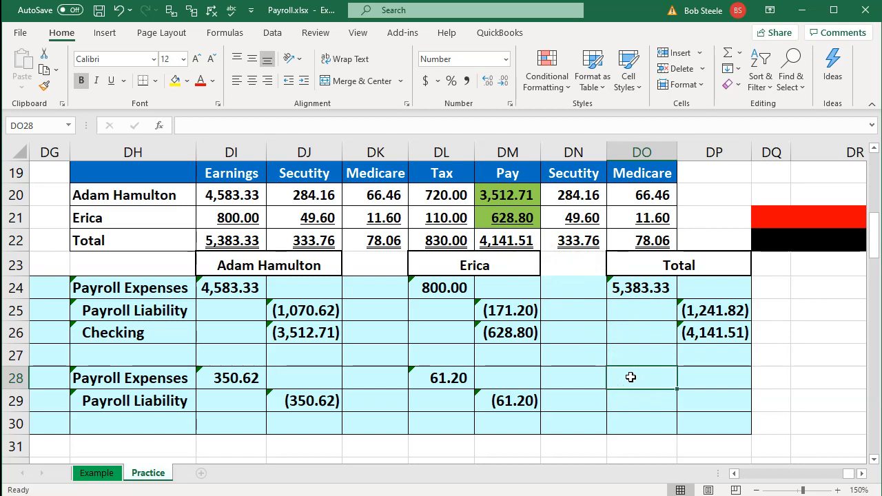
{"action": "type", "text": "=sum("}
{"action": "key", "text": "Up"}
{"action": "key", "text": "Up"}
{"action": "key", "text": "Up"}
{"action": "key", "text": "Up"}
{"action": "key", "text": "Up"}
{"action": "key", "text": "Up"}
{"action": "key", "text": "Left"}
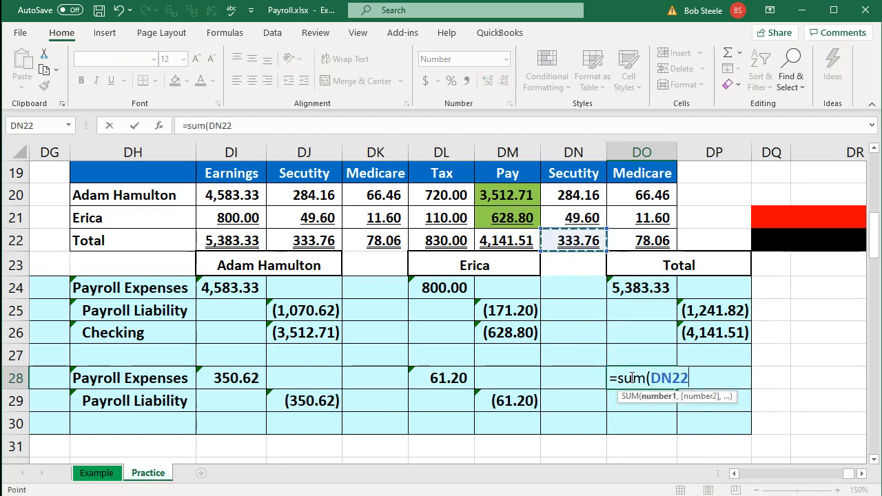
{"action": "key", "text": "shift+Right"}
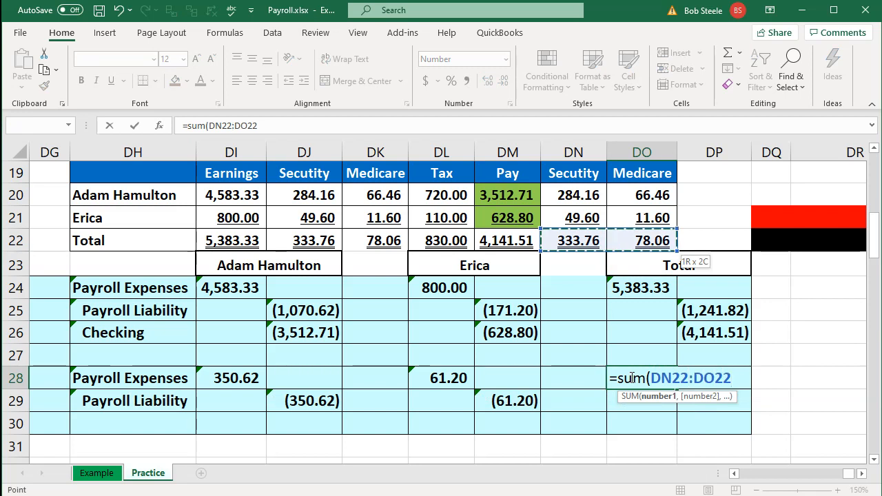
{"action": "key", "text": "Return"}
- Enter the Total entry's employer tax Payroll Liability credit in DP29 as the negative of DO28
{"action": "key", "text": "Right"}
{"action": "type", "text": "-"}
{"action": "key", "text": "Up"}
{"action": "key", "text": "Left"}
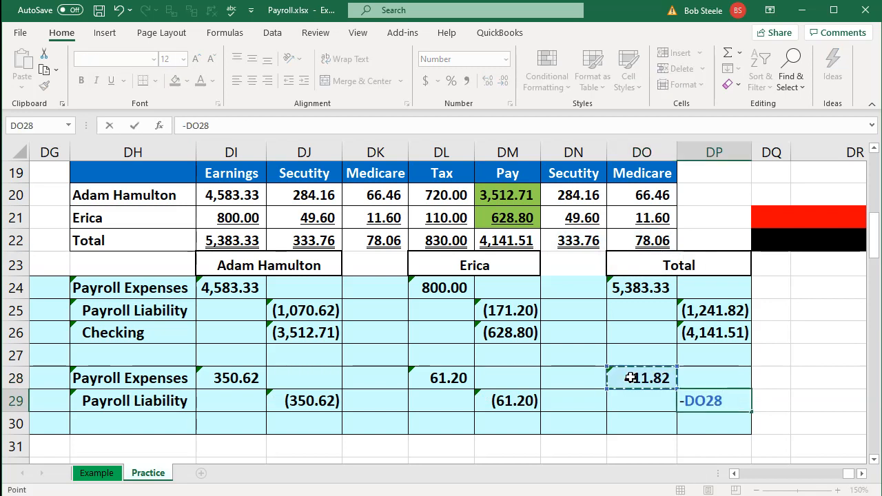
{"action": "key", "text": "Return"}
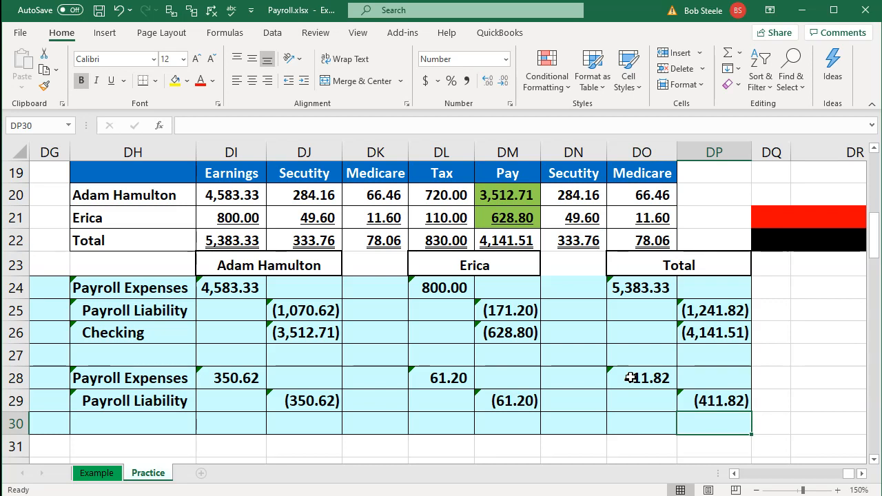
- Compare the sum of both employees' Payroll Expenses, Payroll Liability and Checking amounts in rows 24 to 26 with the Total entry
{"action": "left_click_drag", "start_coordinate": [233, 287], "coordinate": [434, 287]}
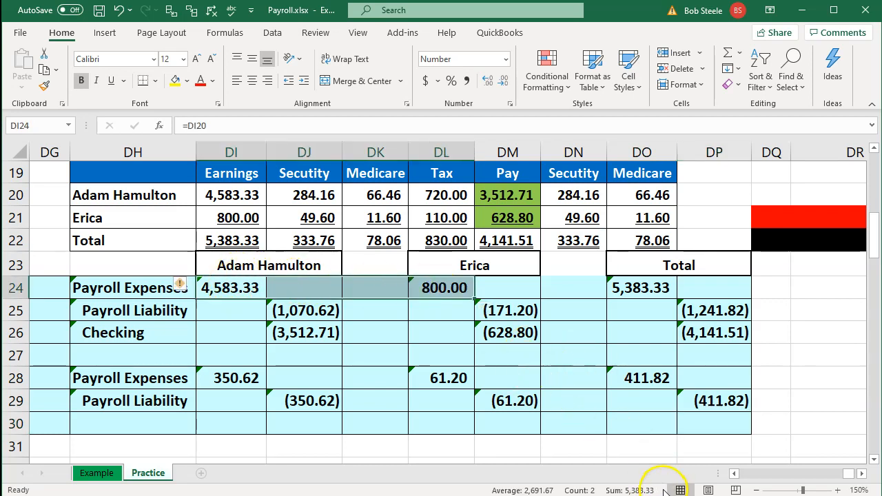
{"action": "left_click", "coordinate": [648, 287]}
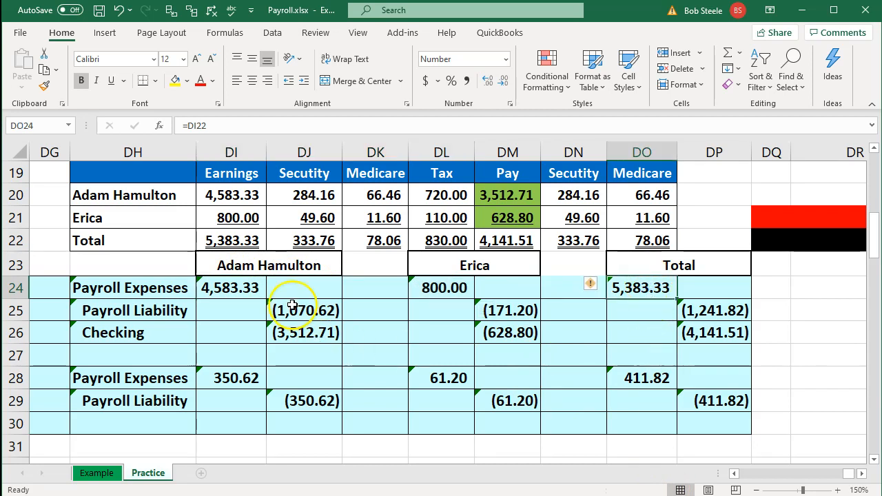
{"action": "left_click_drag", "start_coordinate": [295, 311], "coordinate": [507, 310]}
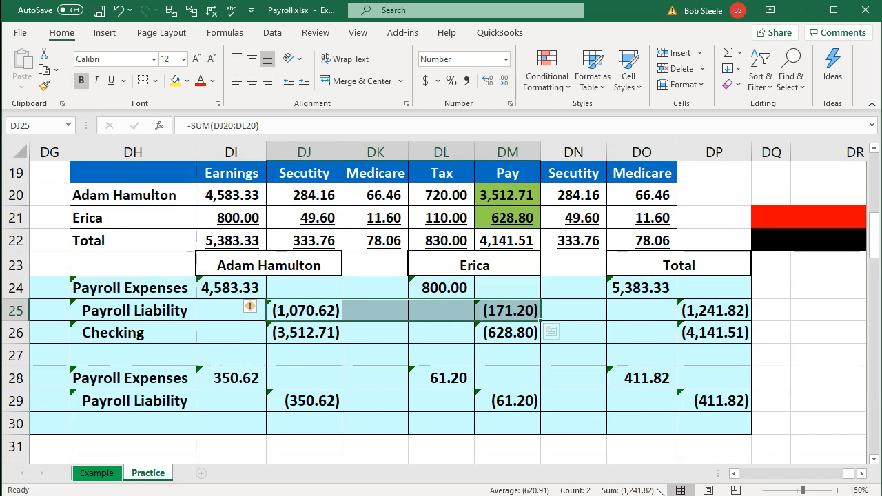
{"action": "left_click", "coordinate": [716, 310]}
{"action": "left_click_drag", "start_coordinate": [300, 328], "coordinate": [510, 333]}
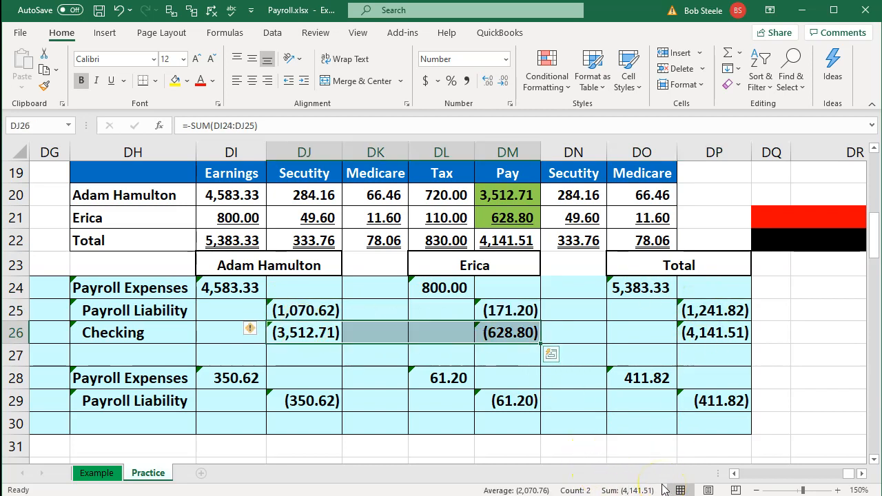
{"action": "left_click", "coordinate": [665, 384]}
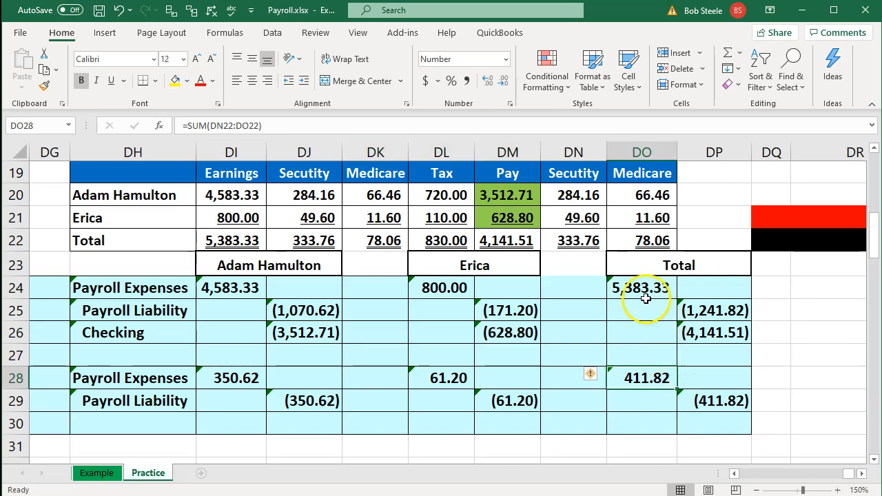
- Check that the Total entry and each employee's journal entries balance, including the paycheck lines in rows 24 to 26
{"action": "left_click_drag", "start_coordinate": [640, 293], "coordinate": [704, 396]}
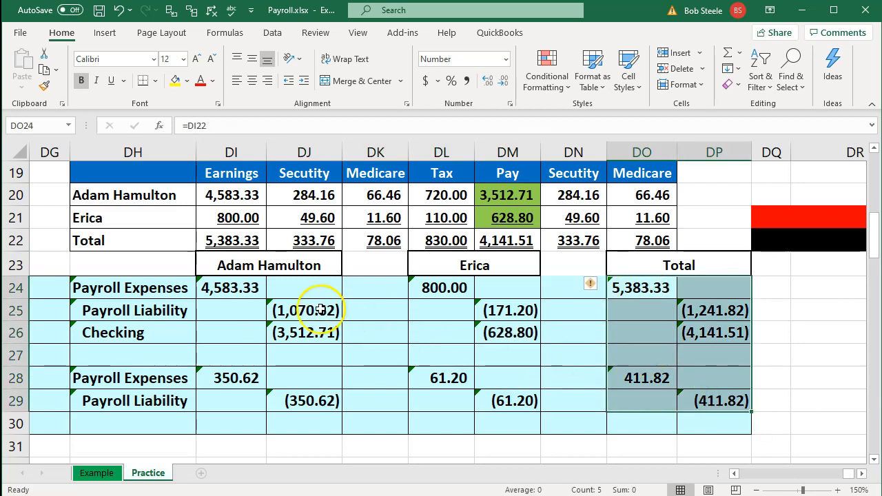
{"action": "left_click_drag", "start_coordinate": [242, 289], "coordinate": [324, 399]}
{"action": "left_click_drag", "start_coordinate": [460, 288], "coordinate": [509, 401]}
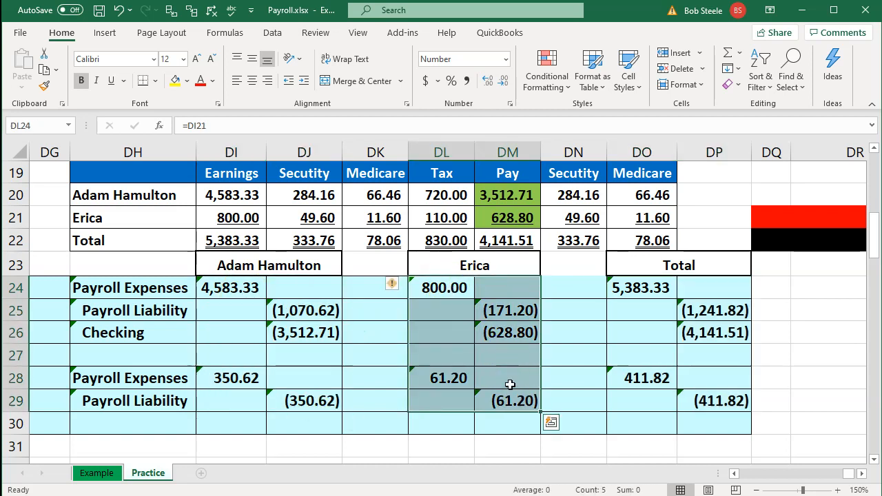
{"action": "left_click", "coordinate": [303, 347]}
{"action": "left_click_drag", "start_coordinate": [231, 288], "coordinate": [307, 334]}
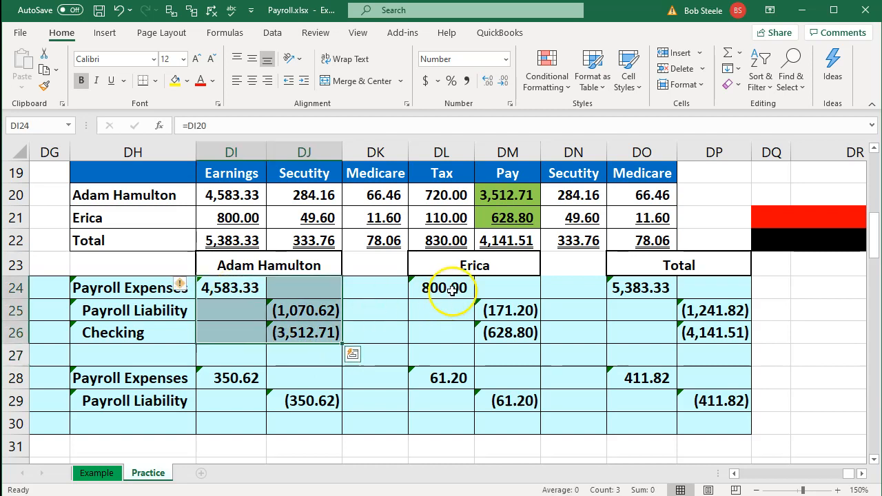
{"action": "left_click_drag", "start_coordinate": [452, 290], "coordinate": [492, 331]}
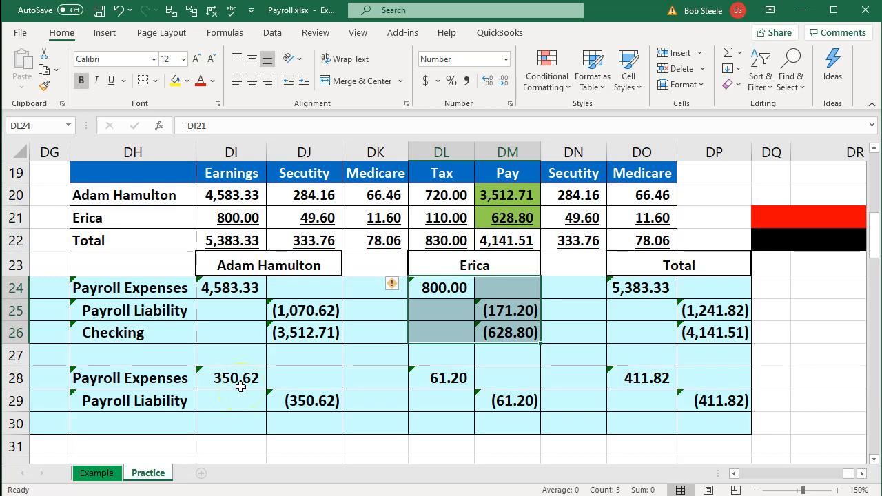
{"action": "left_click", "coordinate": [228, 288]}
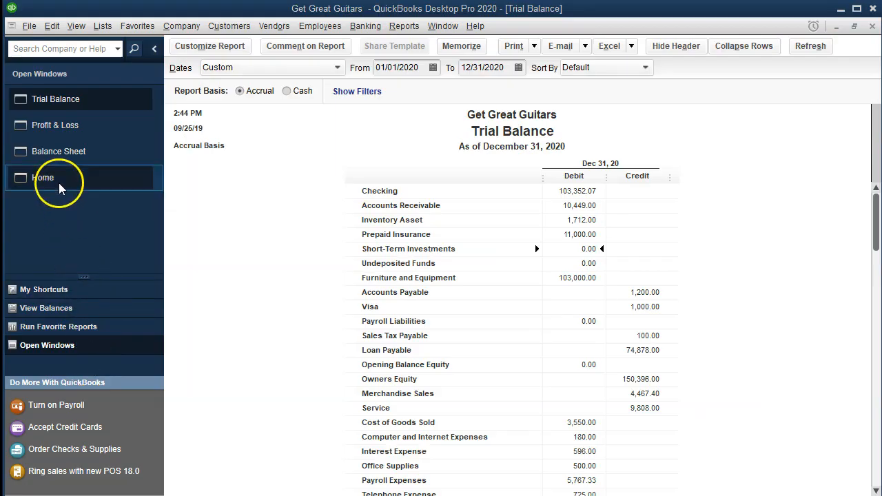
- In QuickBooks, start a new check from the Checking account payable to the first employee, and dismiss the payroll warning
{"action": "left_click", "coordinate": [60, 184]}
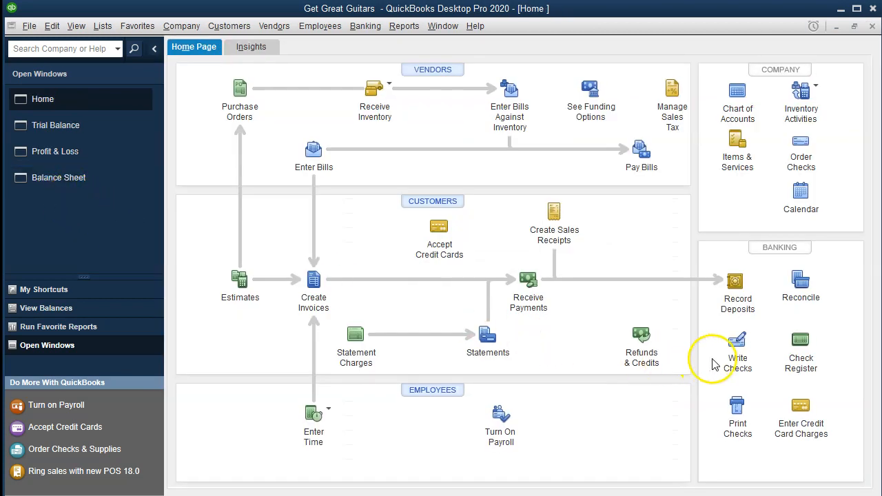
{"action": "left_click", "coordinate": [733, 351]}
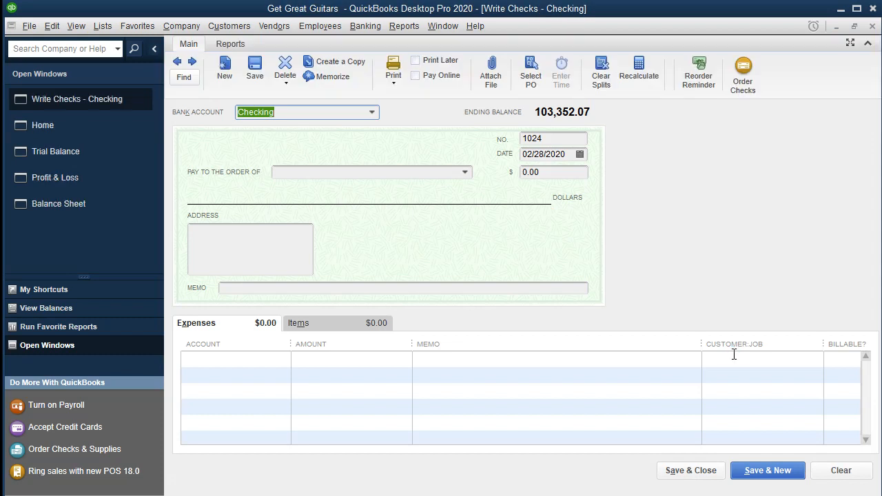
{"action": "key", "text": "Tab"}
{"action": "key", "text": "Tab"}
{"action": "key", "text": "Tab"}
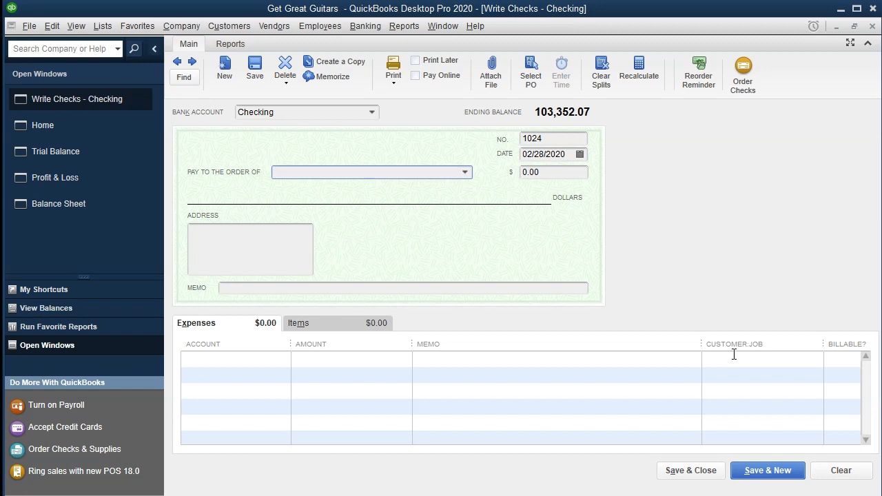
{"action": "type", "text": "Adam Hamilton"}
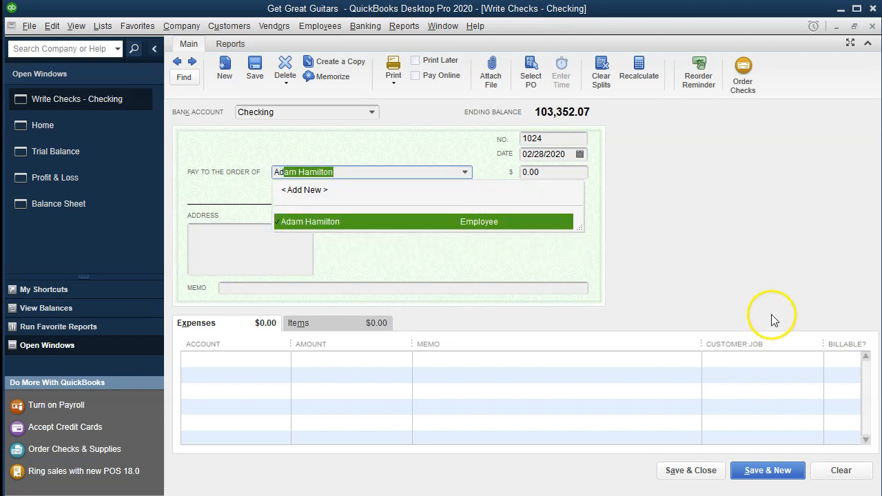
{"action": "left_click", "coordinate": [476, 268]}
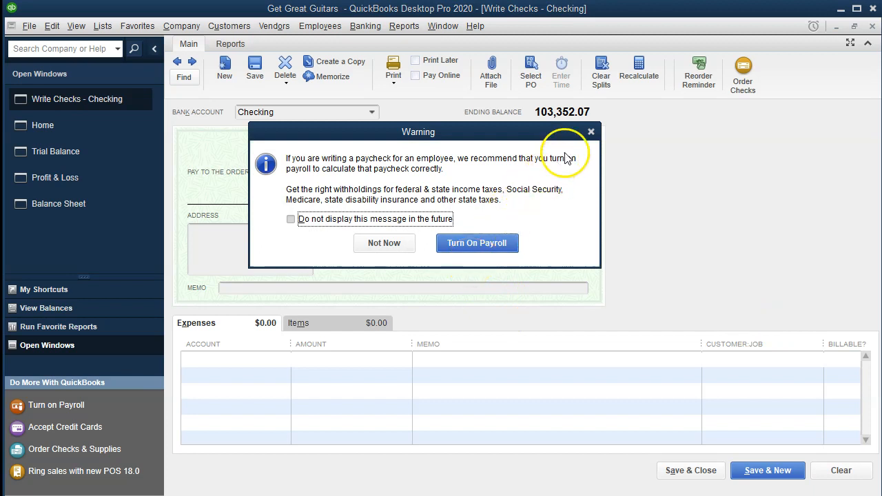
{"action": "left_click", "coordinate": [590, 133]}
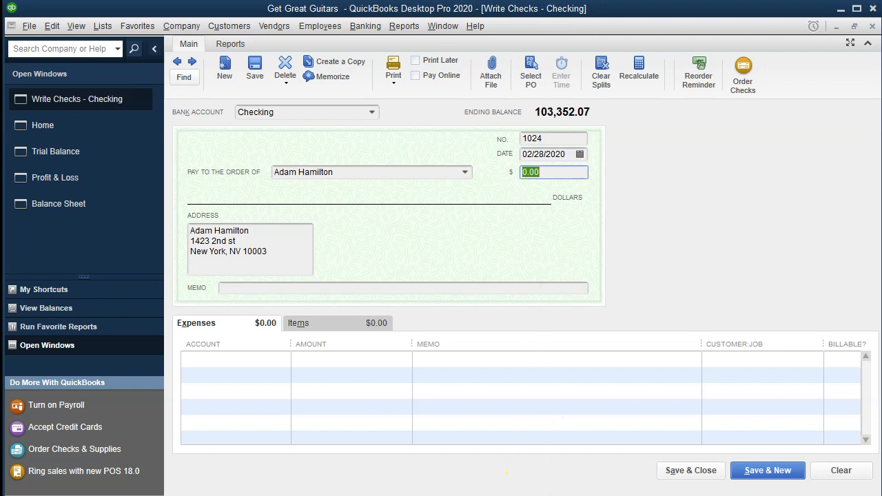
- Switch to Payroll.xlsx in Excel and compare the first employee's Checking credit in DJ26 with the net pay in DM20
{"action": "key", "text": "alt+Tab"}
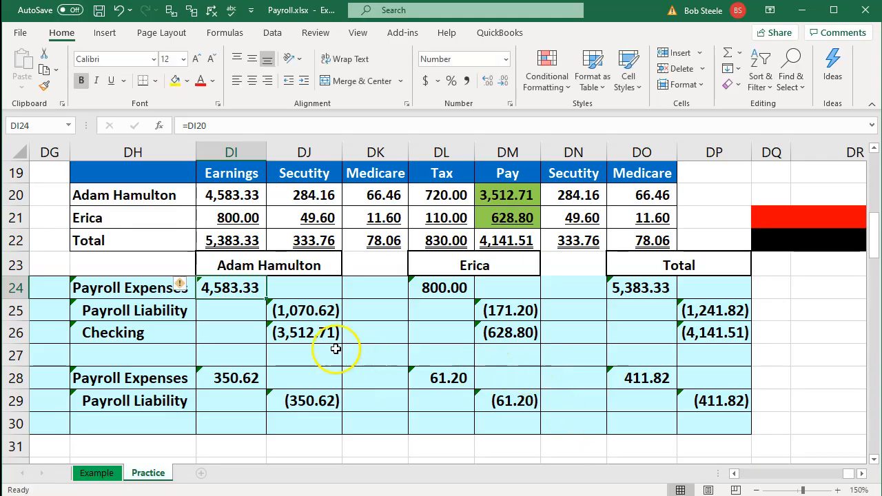
{"action": "left_click", "coordinate": [310, 335]}
{"action": "left_click", "coordinate": [488, 195]}
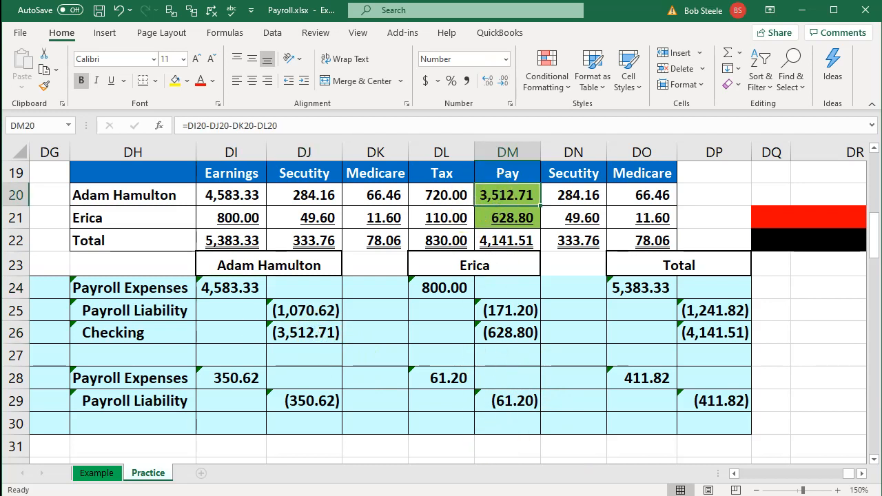
- In QuickBooks, set the check amount to 3,512.71 and assign the first expense line to the Payroll Expenses account
{"action": "left_click", "coordinate": [496, 495]}
{"action": "left_click_drag", "start_coordinate": [554, 172], "coordinate": [498, 168]}
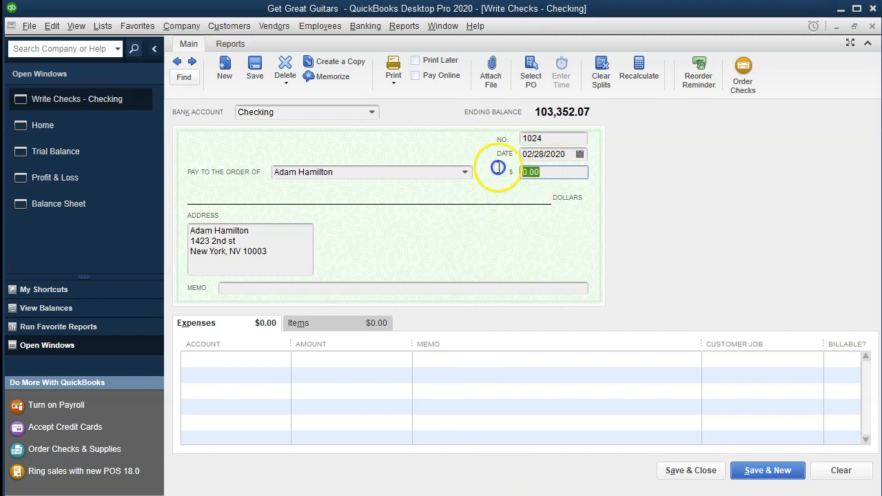
{"action": "type", "text": "3512.71"}
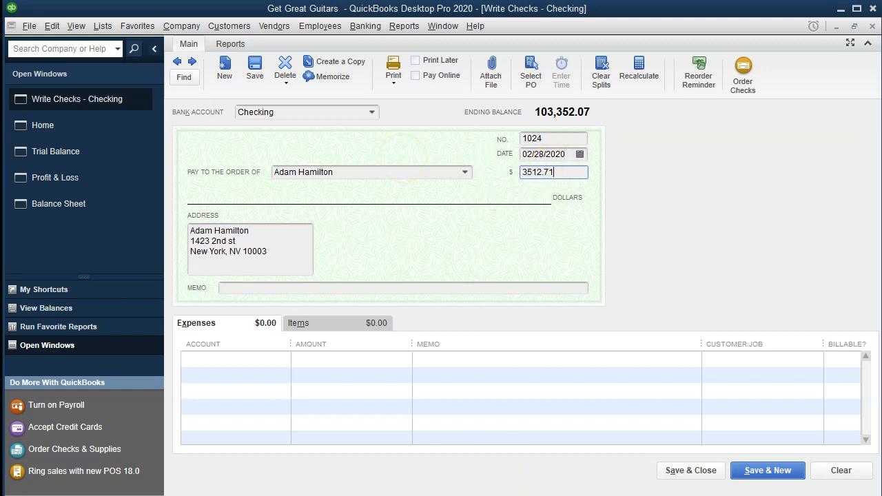
{"action": "key", "text": "Tab"}
{"action": "key", "text": "Tab"}
{"action": "key", "text": "Tab"}
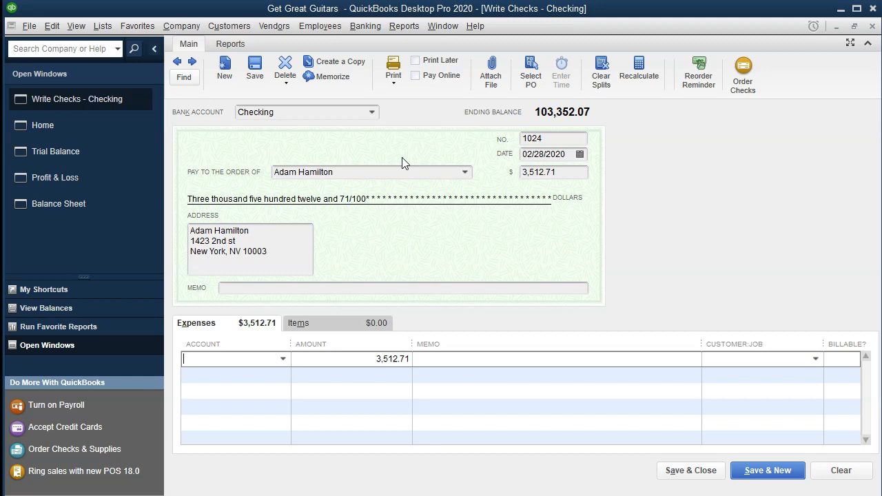
{"action": "type", "text": "Payroll Expenses"}
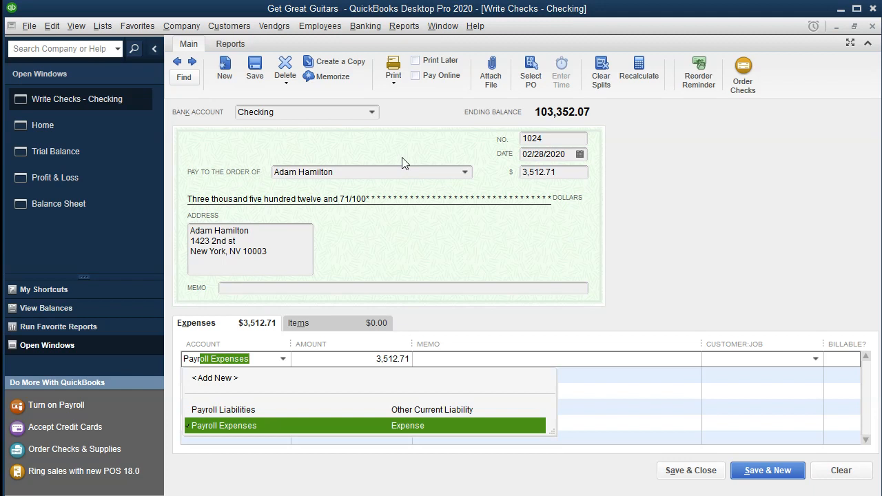
{"action": "key", "text": "Tab"}
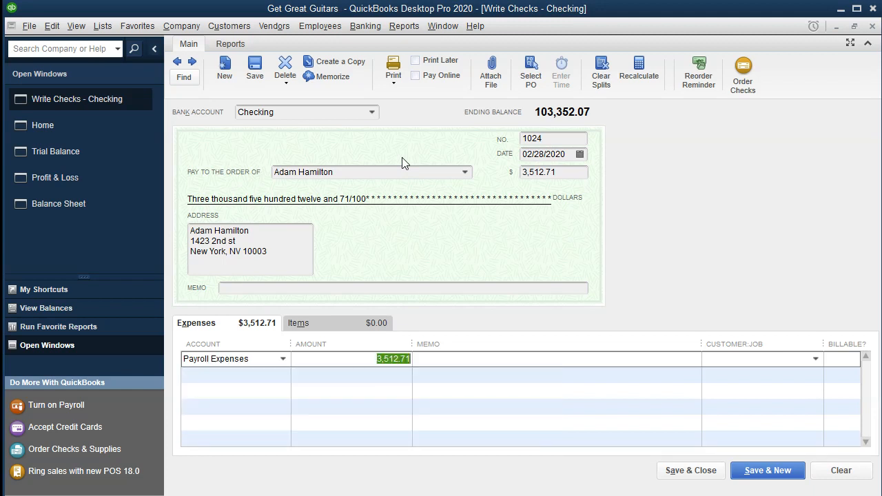
- Switch to Payroll.xlsx in Excel and look up the first employee's gross earnings in DI20
{"action": "key", "text": "alt+Tab"}
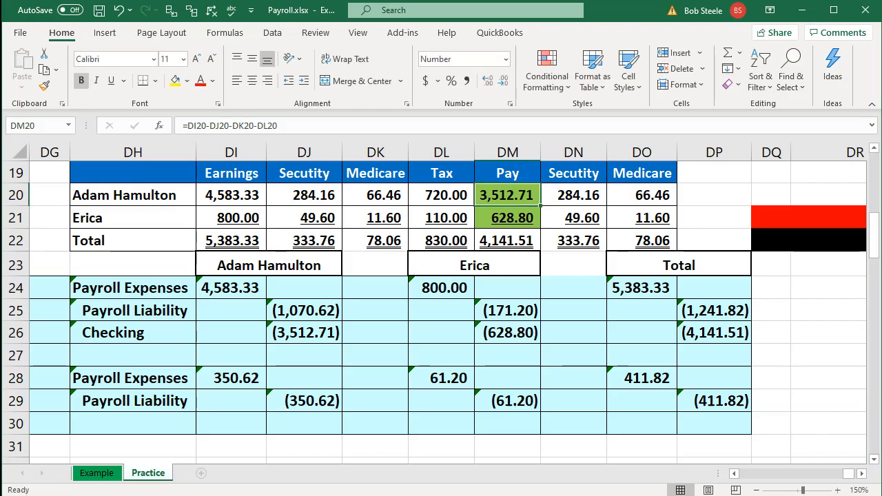
{"action": "left_click", "coordinate": [405, 197]}
{"action": "left_click", "coordinate": [234, 195]}
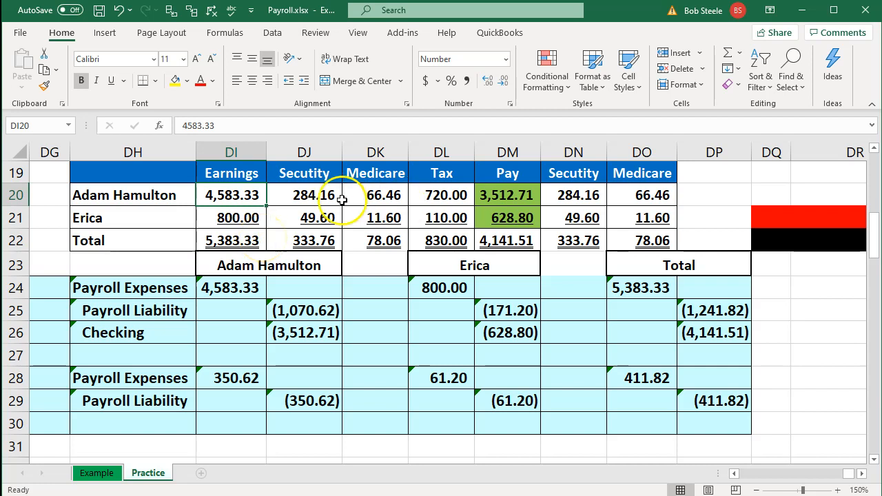
{"action": "left_click", "coordinate": [801, 10]}
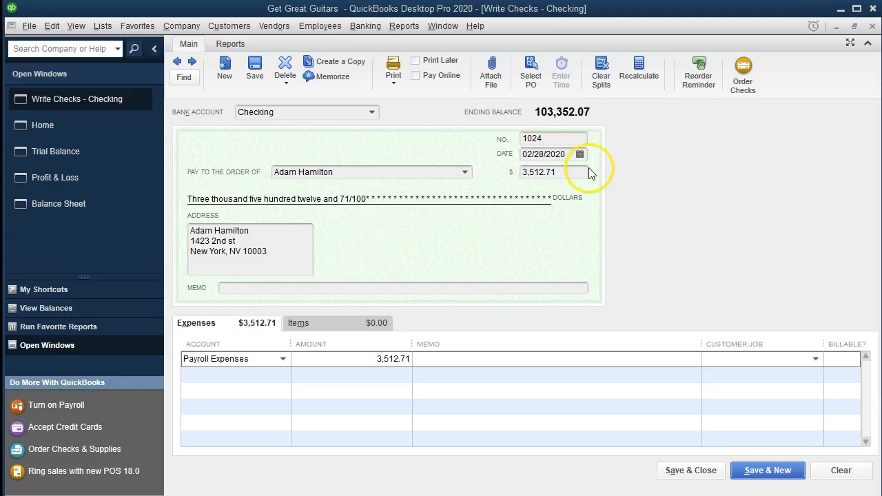
- In QuickBooks, set the Payroll Expenses line to 4,583.33 with the memo Payroll Feb
{"action": "left_click", "coordinate": [340, 358]}
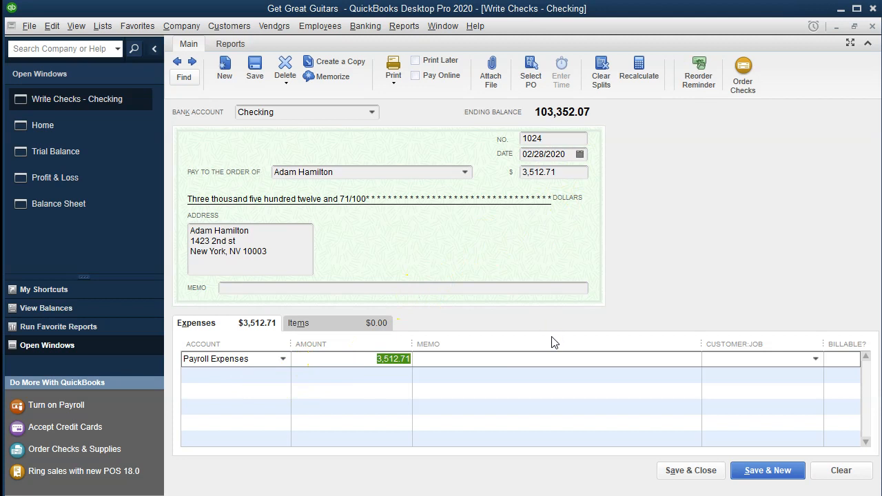
{"action": "type", "text": "4583.33"}
{"action": "key", "text": "Tab"}
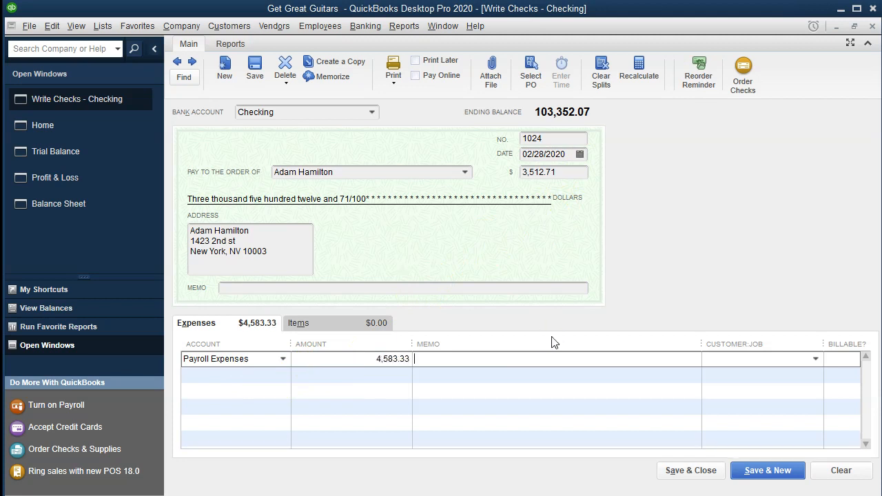
{"action": "type", "text": "Feb"}
{"action": "key", "text": "Tab"}
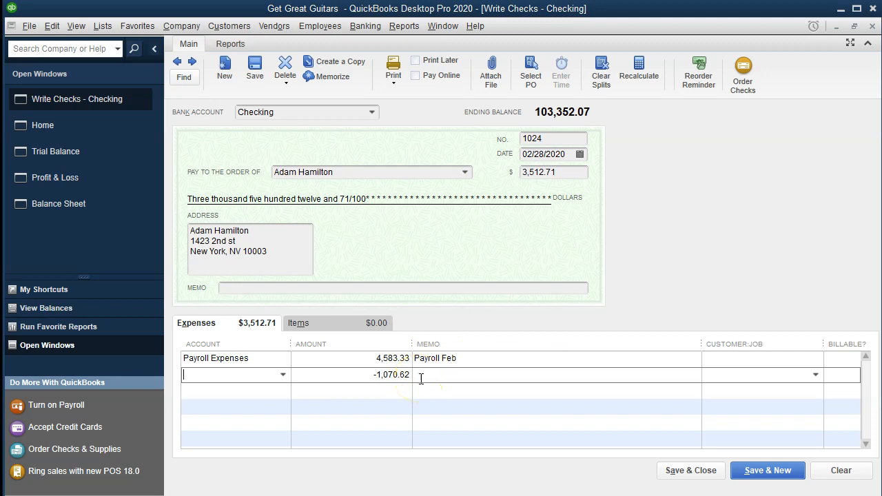
- In Payroll.xlsx, compare the first employee's Payroll Liability credit in DJ25 with the sum of the withholdings in DJ20 to DL20
{"action": "key", "text": "alt+Tab"}
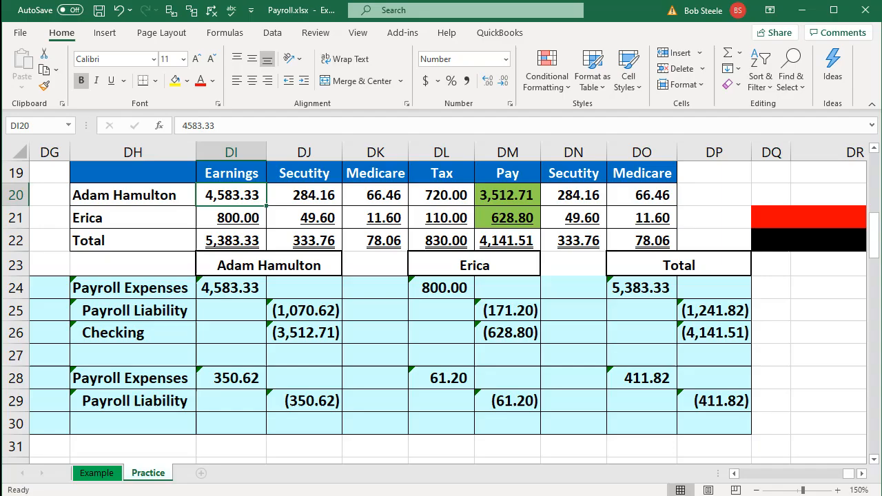
{"action": "left_click", "coordinate": [330, 310]}
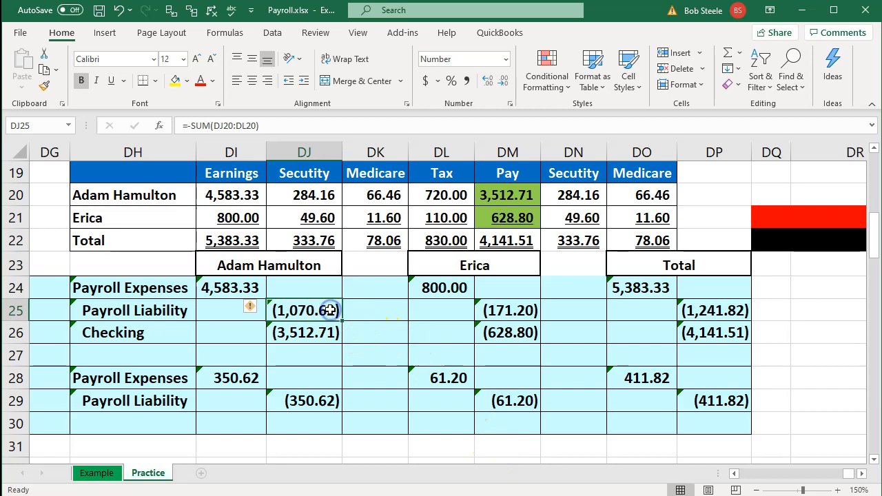
{"action": "left_click_drag", "start_coordinate": [317, 196], "coordinate": [411, 194]}
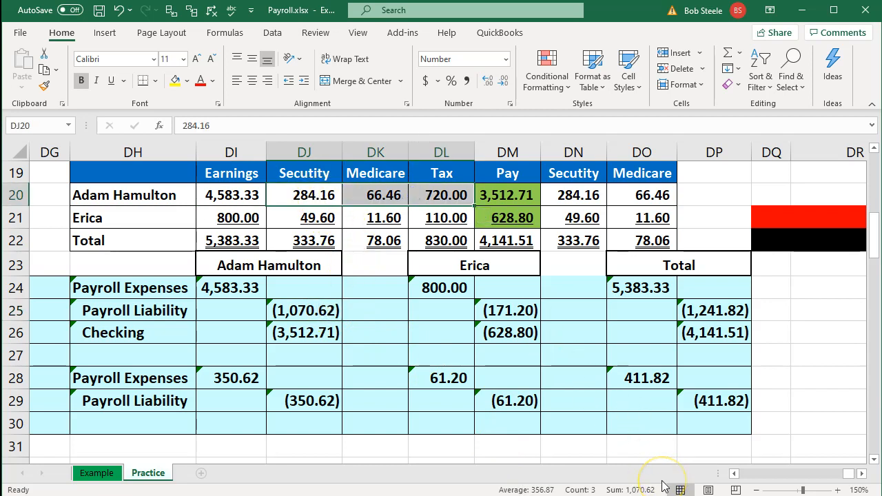
{"action": "left_click", "coordinate": [313, 315]}
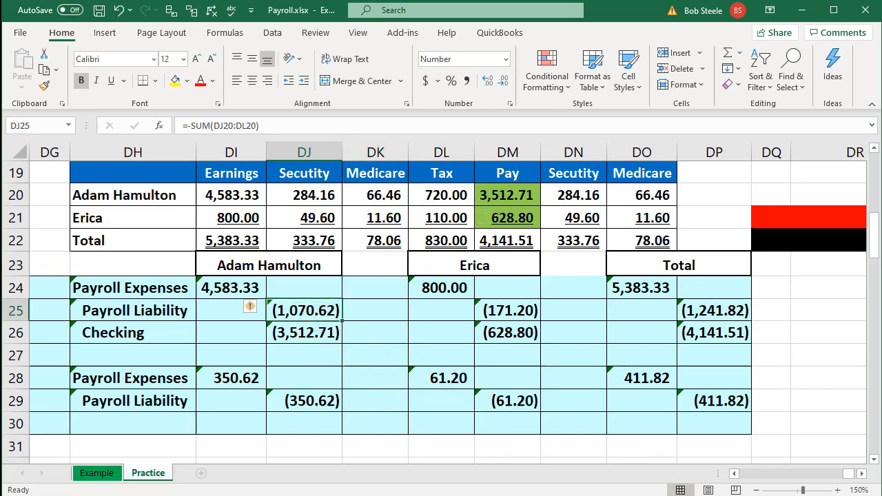
- In QuickBooks, assign the check's second expense line to Payroll Liabilities and cancel the suggestion to use Pay Payroll Liabilities
{"action": "left_click", "coordinate": [413, 494]}
{"action": "left_click", "coordinate": [234, 376]}
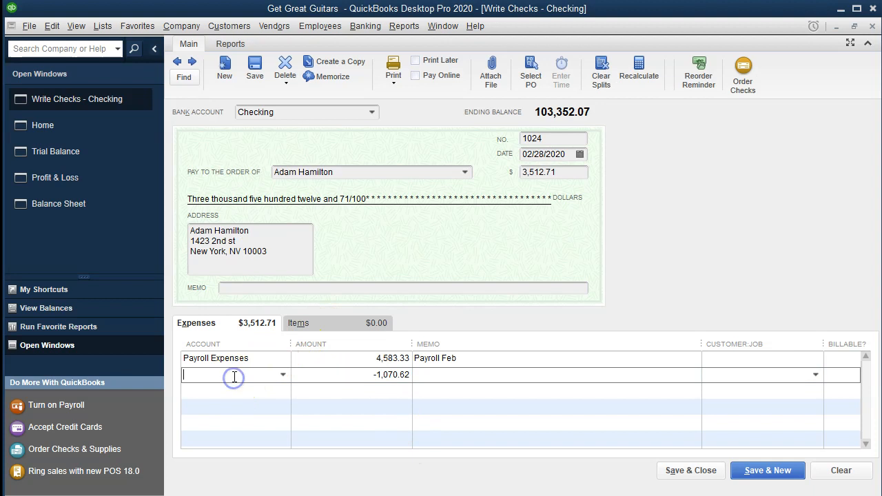
{"action": "type", "text": "Payroll Expenses"}
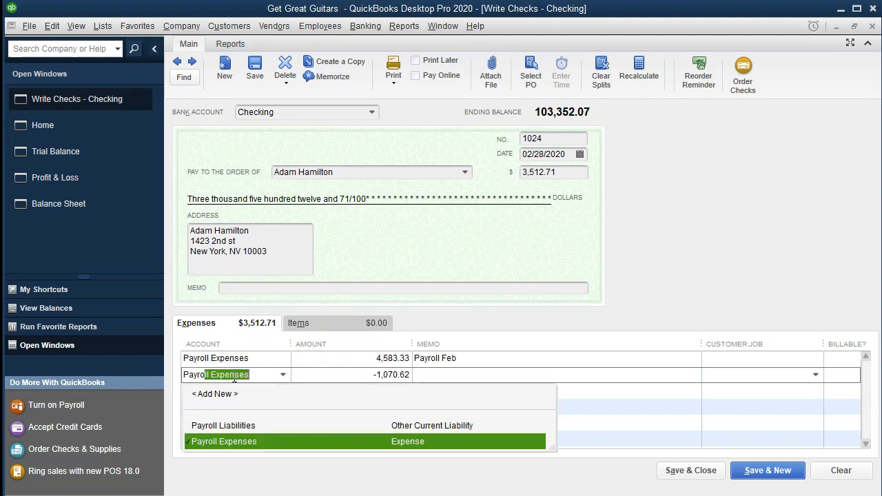
{"action": "key", "text": "Up"}
{"action": "key", "text": "Tab"}
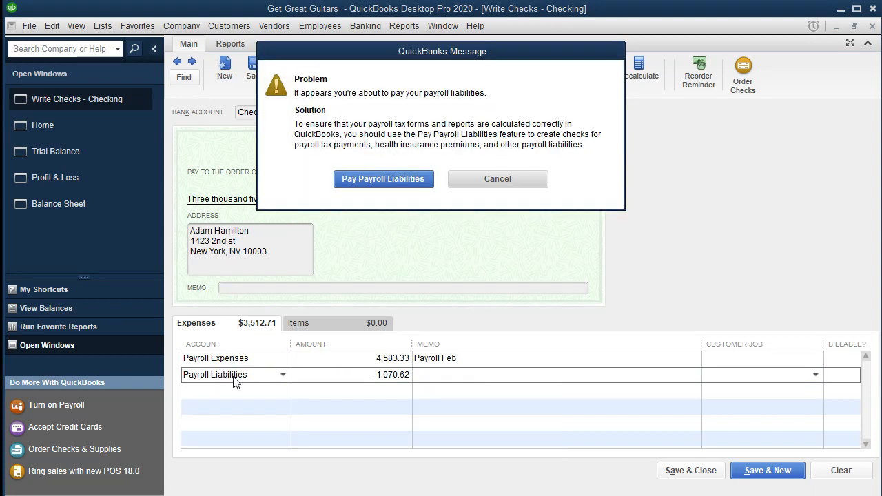
{"action": "left_click", "coordinate": [540, 183]}
- Copy the memo Payroll Feb from the Payroll Expenses line to the Payroll Liabilities line and the check's own memo
{"action": "left_click", "coordinate": [484, 357]}
{"action": "left_click_drag", "start_coordinate": [484, 354], "coordinate": [379, 359]}
{"action": "key", "text": "ctrl+c"}
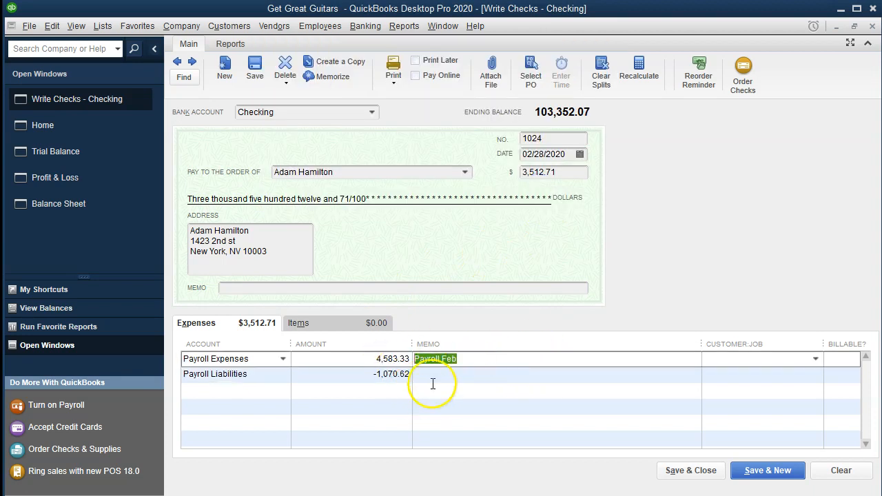
{"action": "left_click", "coordinate": [433, 383]}
{"action": "key", "text": "ctrl+v"}
{"action": "left_click", "coordinate": [277, 289]}
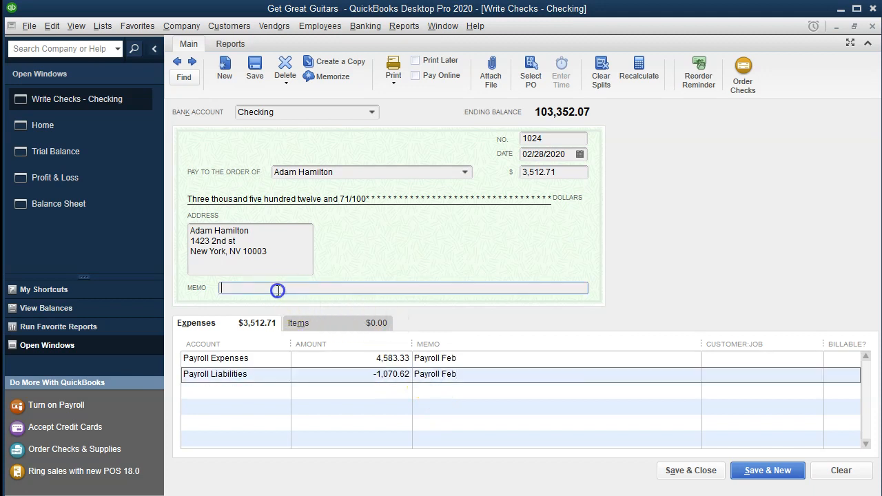
{"action": "key", "text": "ctrl+v"}
{"action": "left_click", "coordinate": [483, 439]}
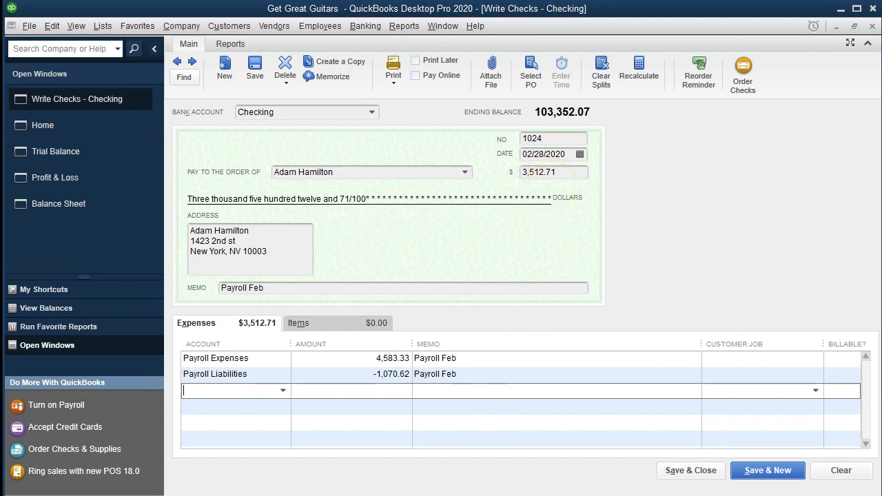
- Compare the check's total and expense lines with the first employee's journal entry in rows 24 to 26 of Payroll.xlsx
{"action": "key", "text": "alt+Tab"}
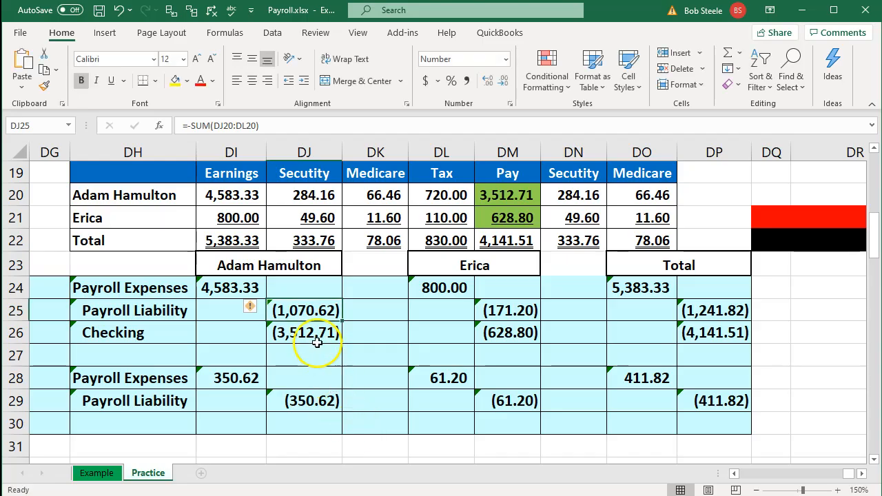
{"action": "key", "text": "alt+Tab"}
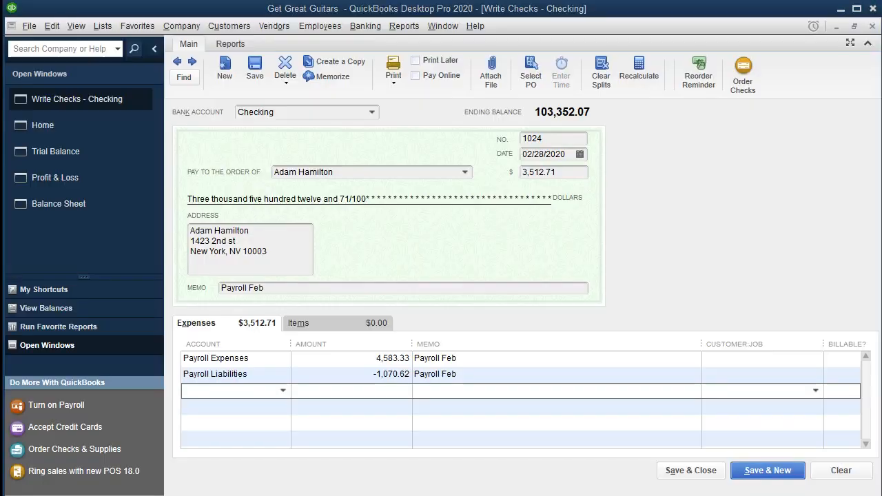
{"action": "left_click", "coordinate": [368, 359]}
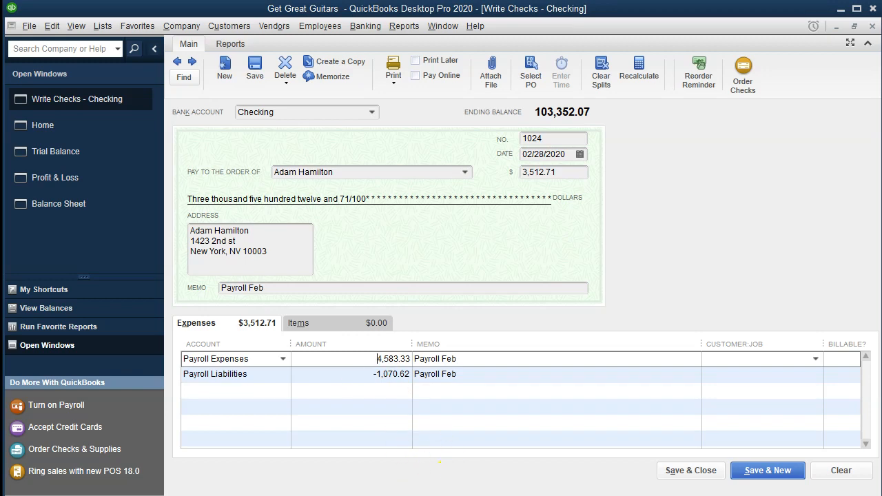
{"action": "key", "text": "alt+Tab"}
{"action": "left_click", "coordinate": [225, 290]}
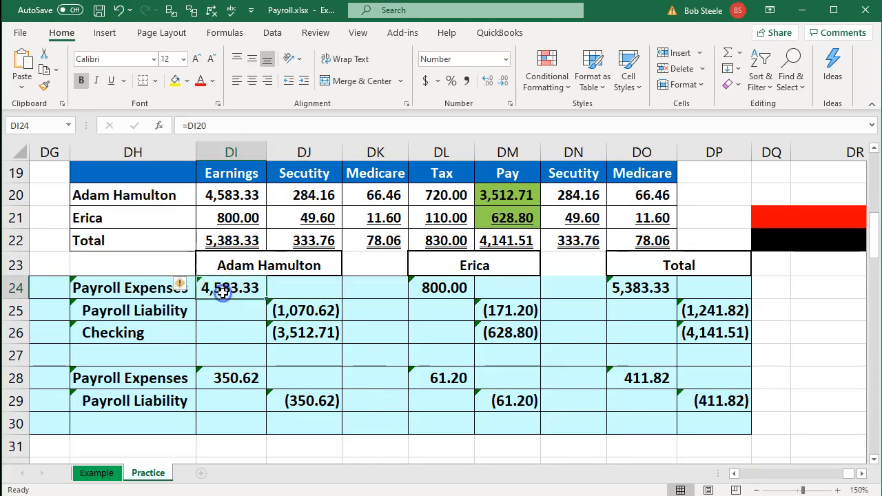
{"action": "left_click", "coordinate": [306, 312]}
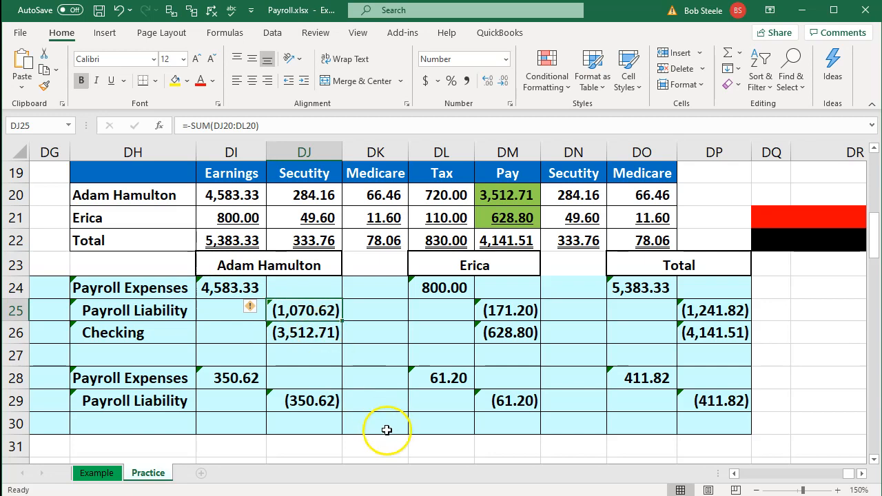
{"action": "left_click", "coordinate": [464, 495]}
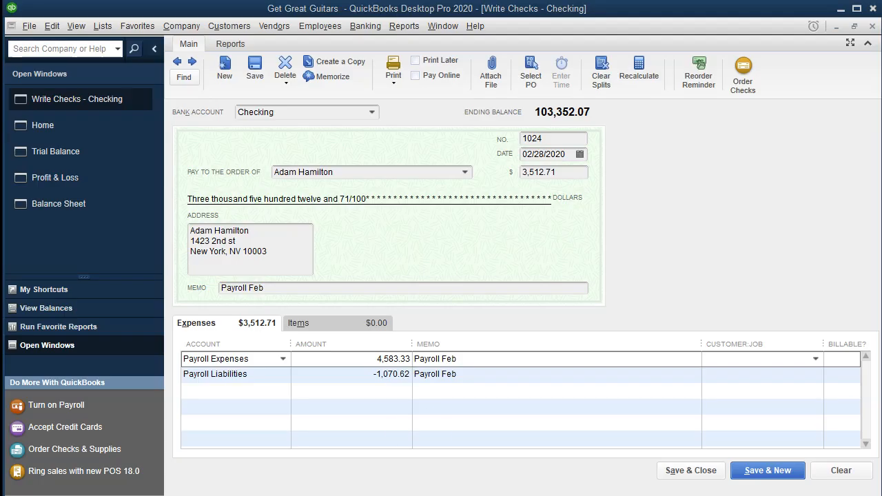
{"action": "left_click", "coordinate": [386, 378]}
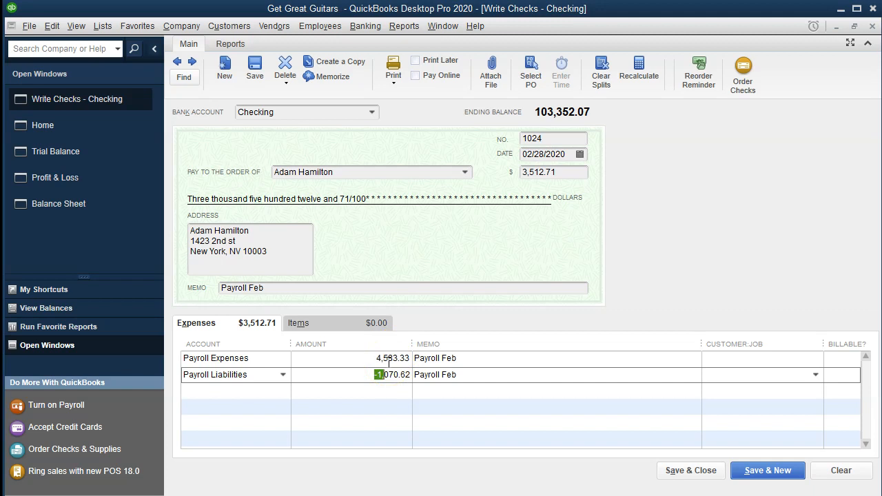
- Save the check, make a new one from Checking payable to the second employee, and dismiss the payroll warning
{"action": "left_click", "coordinate": [766, 482]}
{"action": "left_click", "coordinate": [754, 474]}
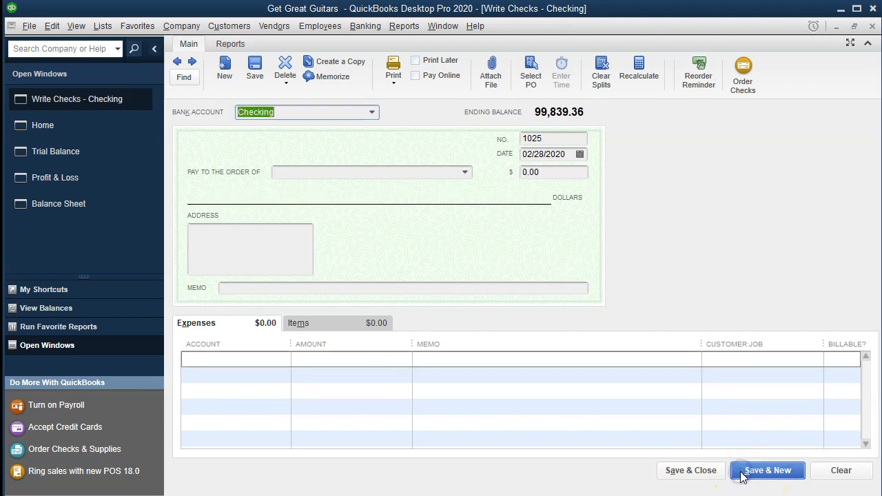
{"action": "key", "text": "Tab"}
{"action": "key", "text": "Tab"}
{"action": "key", "text": "Tab"}
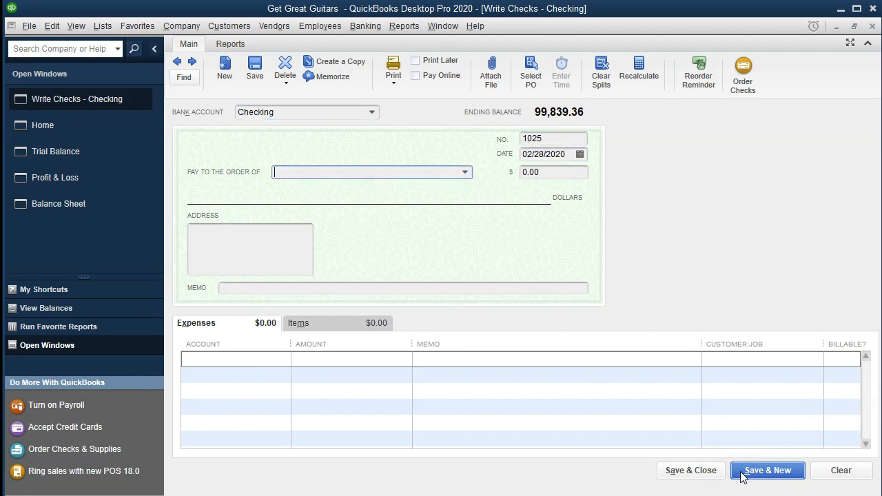
{"action": "type", "text": "Eric Music"}
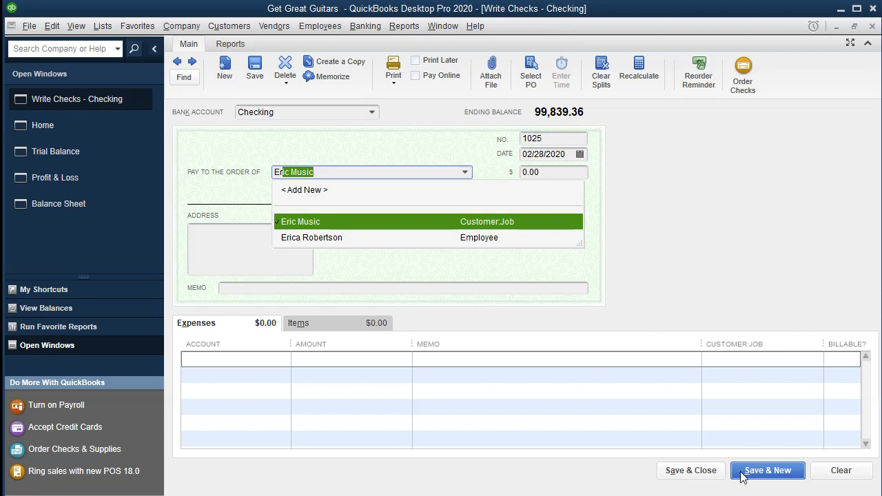
{"action": "key", "text": "Down"}
{"action": "key", "text": "Tab"}
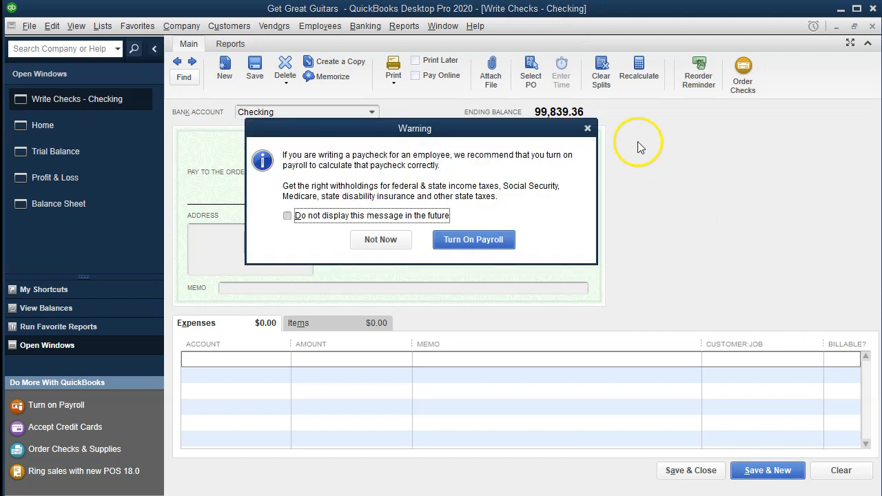
{"action": "left_click", "coordinate": [588, 127]}
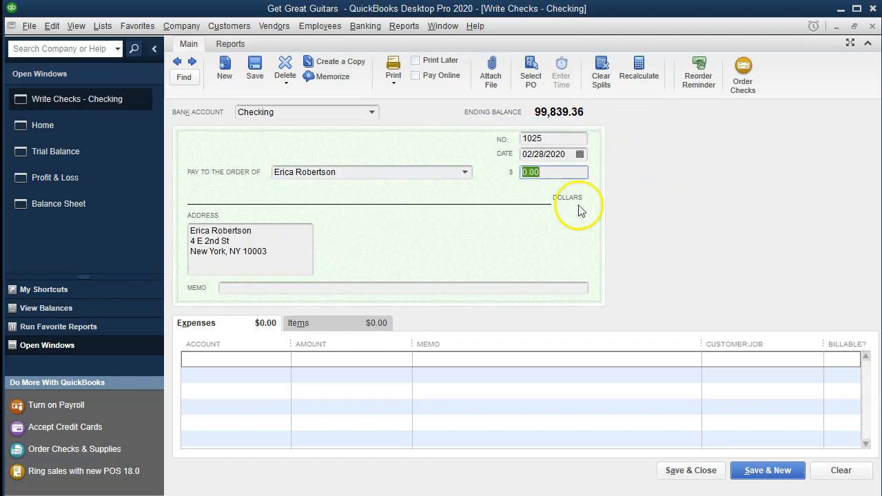
- Look up the second employee's net pay in Payroll.xlsx, then set the QuickBooks check's amount to 628.80 and its memo to Payroll Feb
{"action": "key", "text": "alt+Tab"}
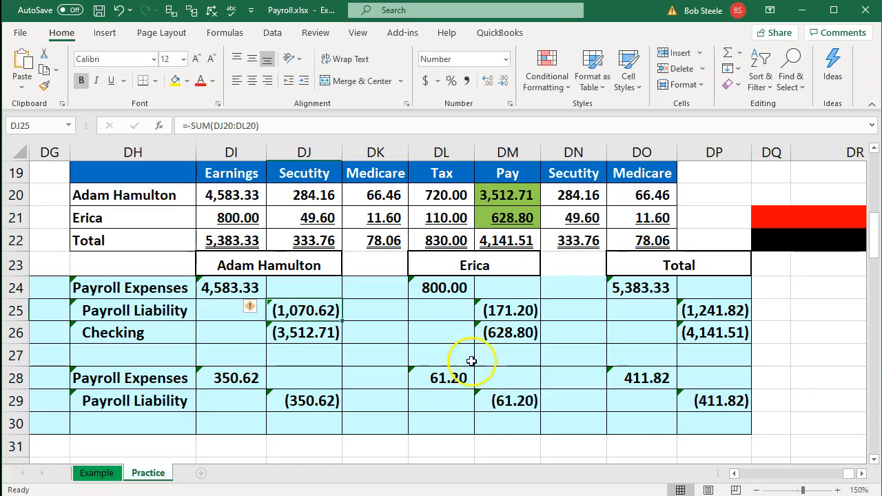
{"action": "left_click", "coordinate": [509, 333]}
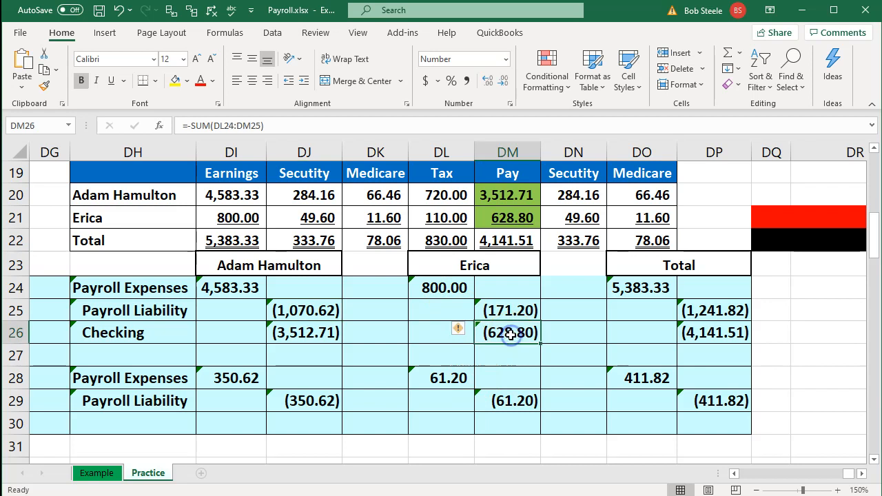
{"action": "left_click", "coordinate": [503, 220]}
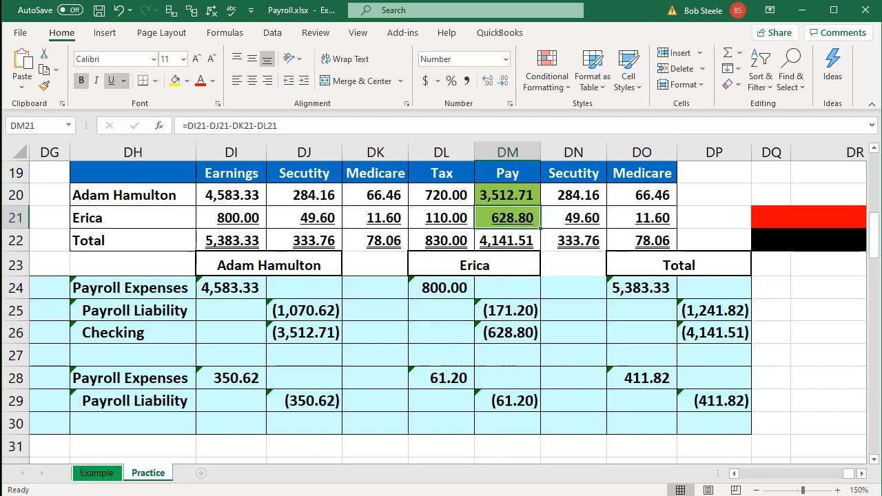
{"action": "key", "text": "alt+Tab"}
{"action": "left_click", "coordinate": [530, 171]}
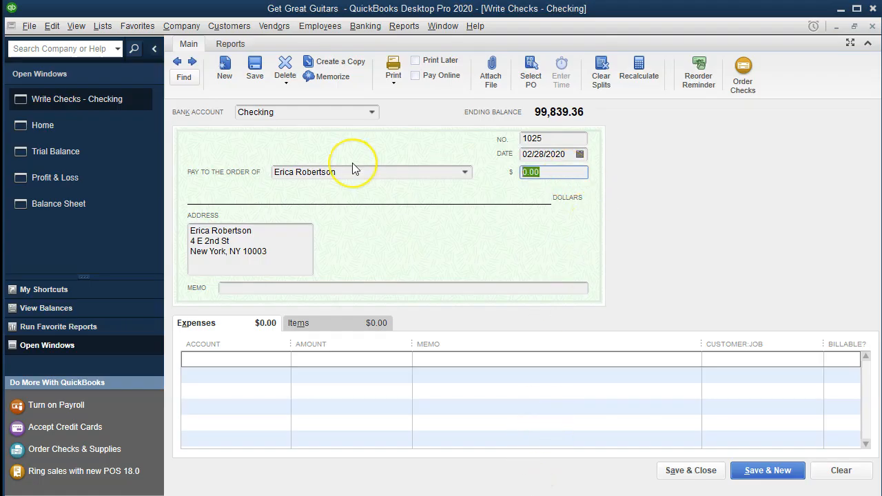
{"action": "type", "text": "628.80"}
{"action": "key", "text": "Tab"}
{"action": "key", "text": "Tab"}
{"action": "type", "text": "Payroll Feb"}
{"action": "key", "text": "Tab"}
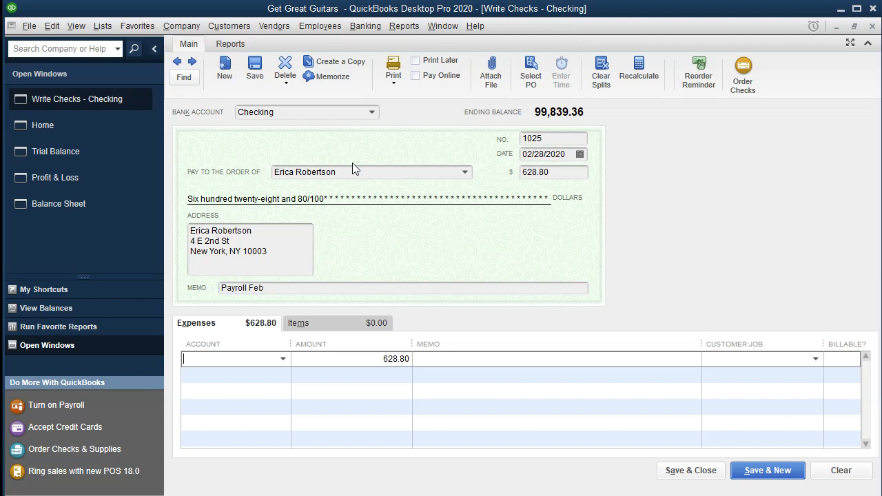
- Assign the first expense line to Payroll Expenses with the second employee's gross earnings from Payroll.xlsx, 800.00, and the memo Payroll Feb
{"action": "type", "text": "Payroll Expenses"}
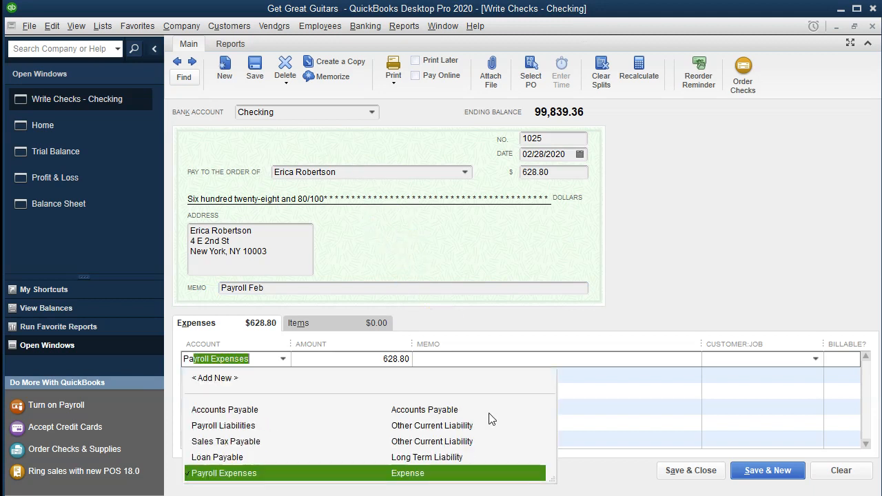
{"action": "key", "text": "Tab"}
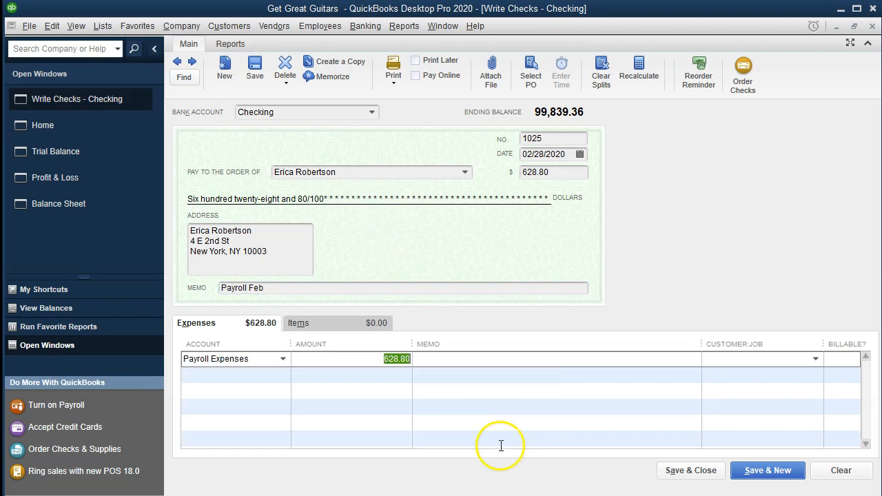
{"action": "key", "text": "alt+Tab"}
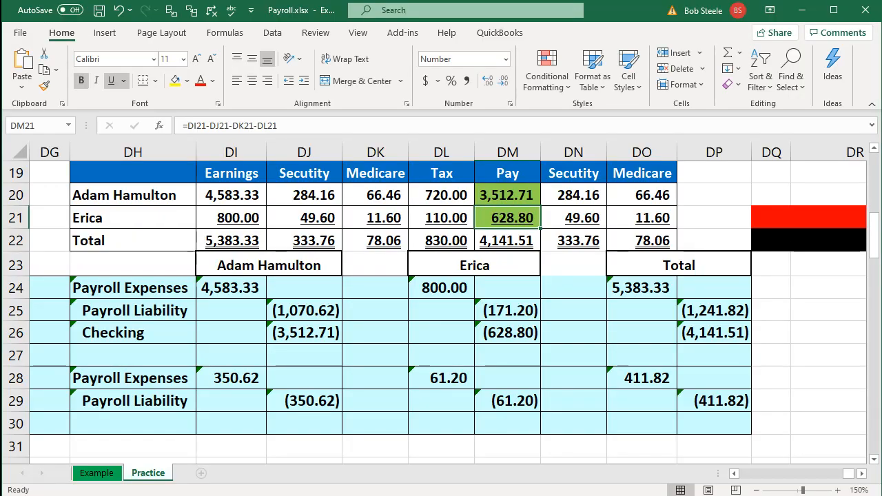
{"action": "left_click", "coordinate": [217, 218]}
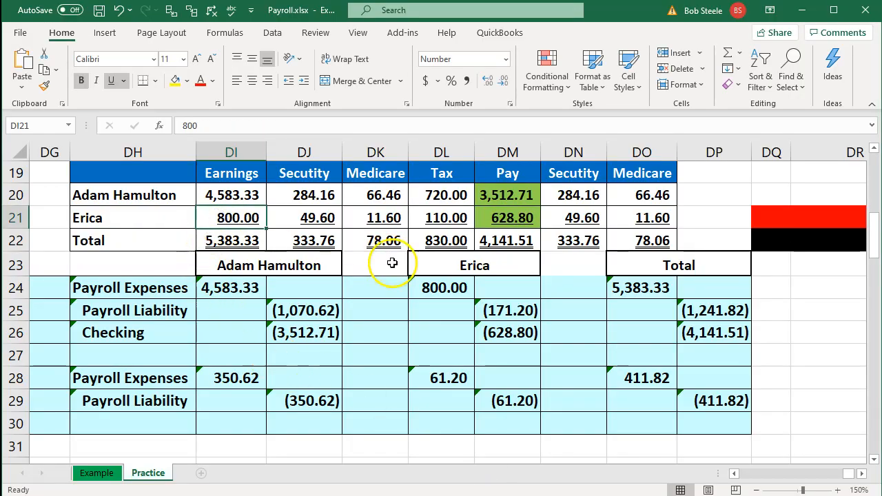
{"action": "left_click", "coordinate": [416, 287]}
{"action": "key", "text": "alt+Tab"}
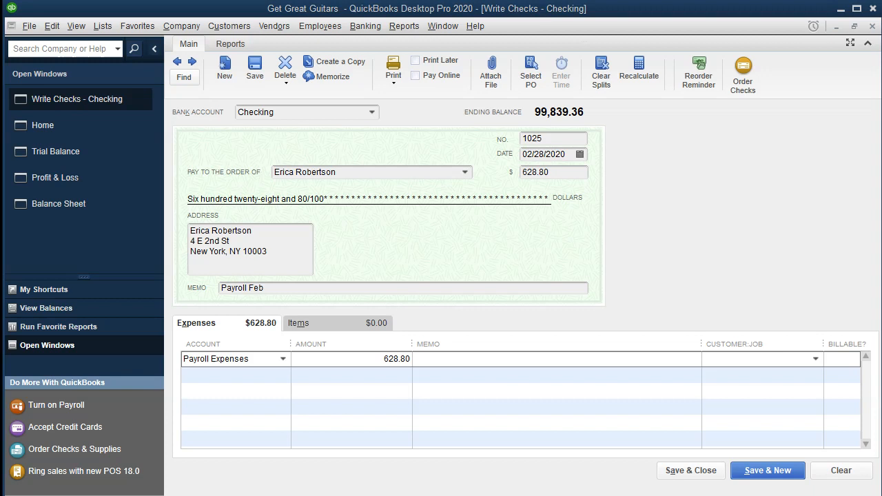
{"action": "left_click_drag", "start_coordinate": [376, 360], "coordinate": [410, 360]}
{"action": "type", "text": "800"}
{"action": "key", "text": "Tab"}
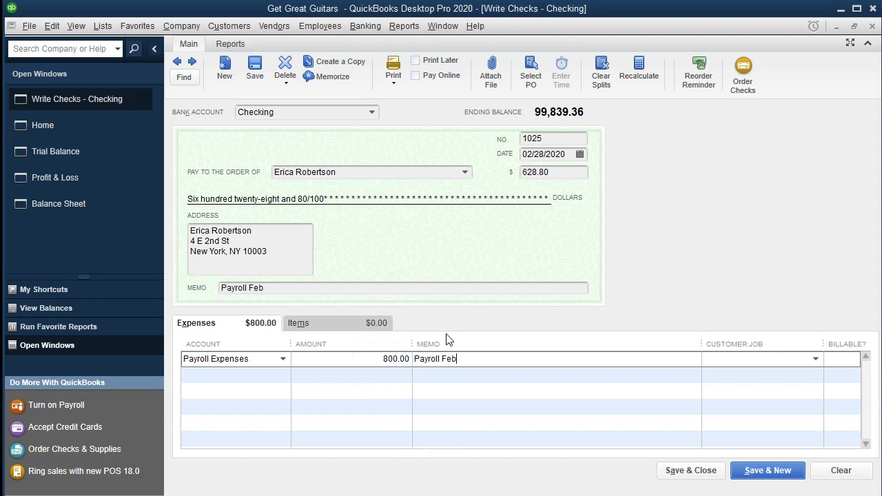
{"action": "key", "text": "Tab"}
{"action": "type", "text": "q"}
{"action": "key", "text": "Tab"}
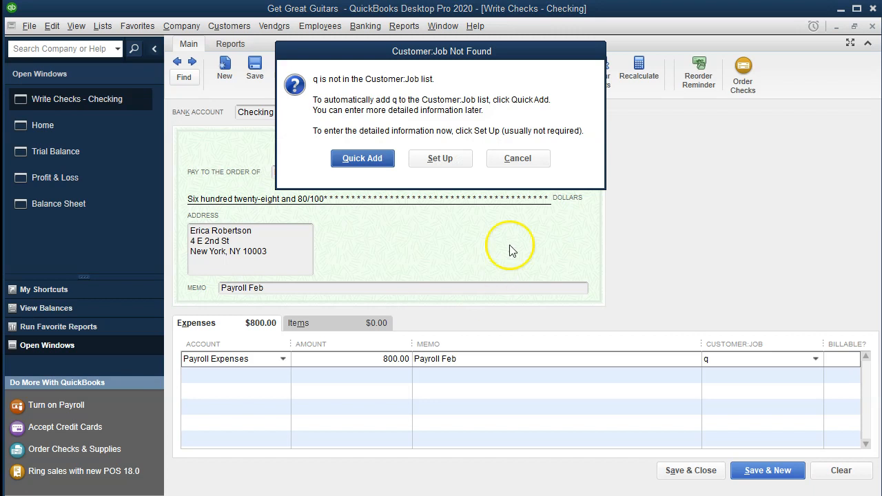
{"action": "left_click", "coordinate": [517, 158]}
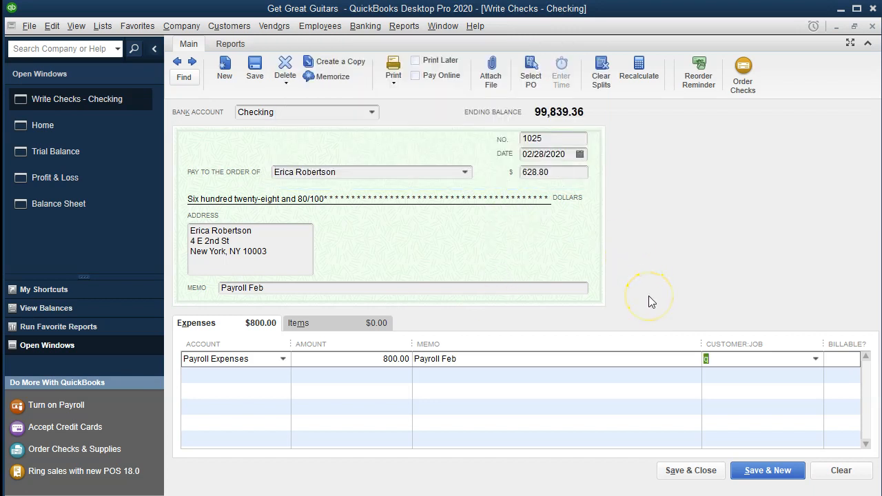
- Assign the -171.20 expense line to Payroll Liabilities with the memo Payroll Feb, cancelling the suggestion to use Pay Payroll Liabilities
{"action": "key", "text": "Tab"}
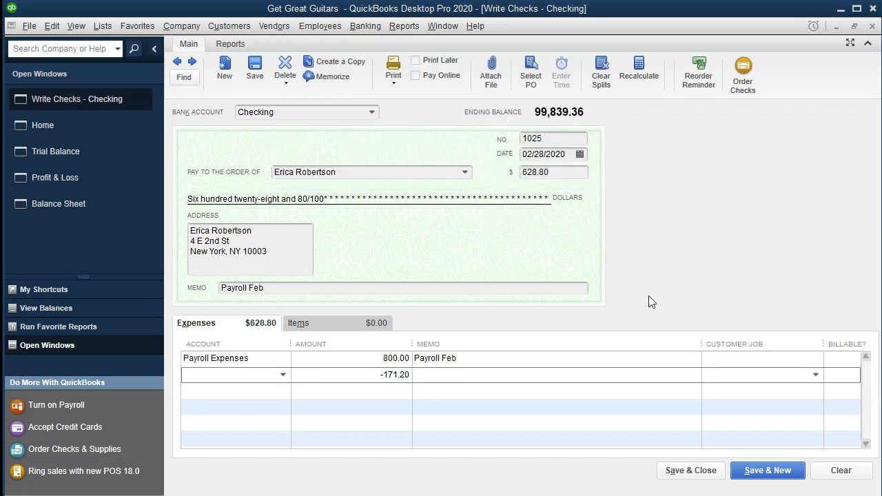
{"action": "type", "text": "payroll"}
{"action": "key", "text": "Up"}
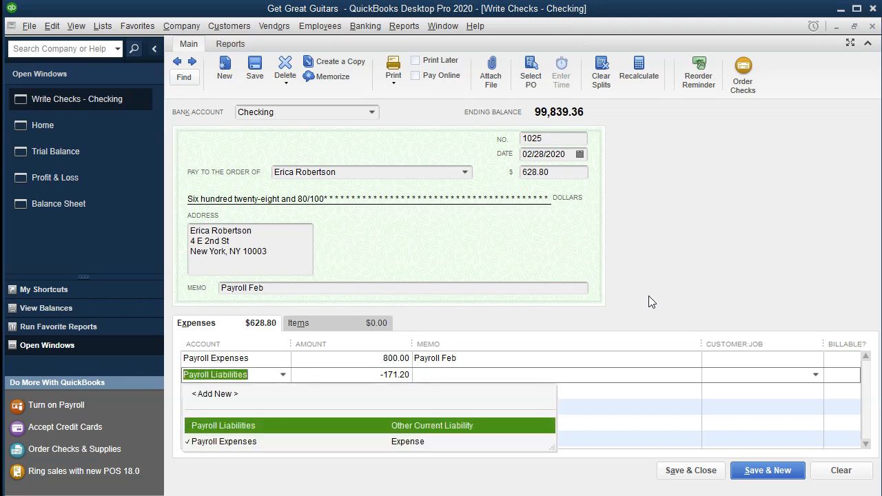
{"action": "key", "text": "Tab"}
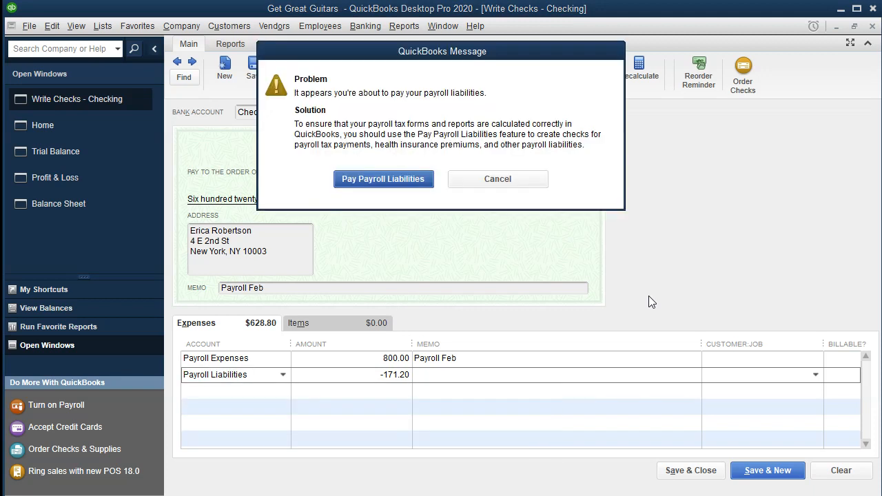
{"action": "left_click", "coordinate": [540, 185]}
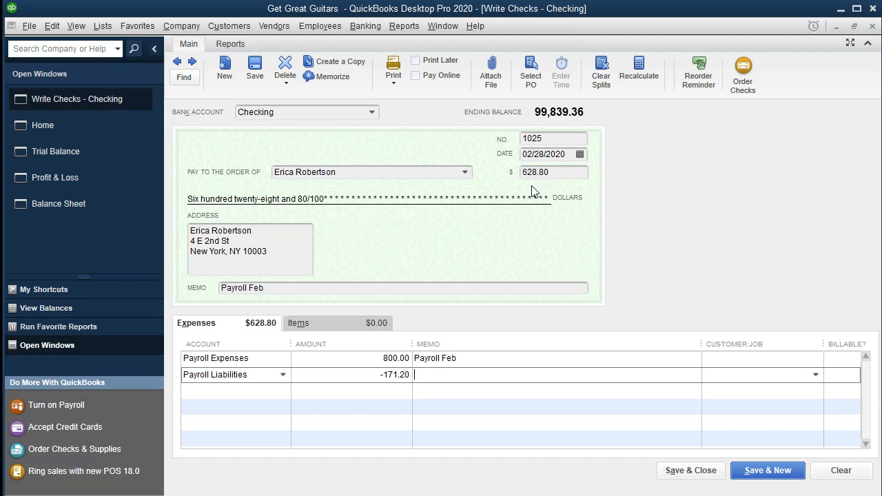
{"action": "type", "text": "Payroll Feb"}
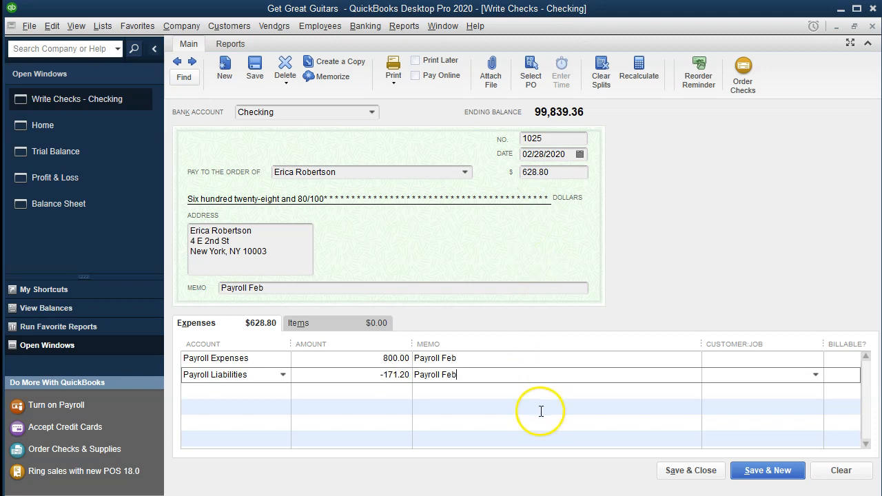
- Compare the check's liability amount with the second employee's withholdings in DJ21:DL21 of Payroll.xlsx, then save and close the QuickBooks check
{"action": "key", "text": "alt+Tab"}
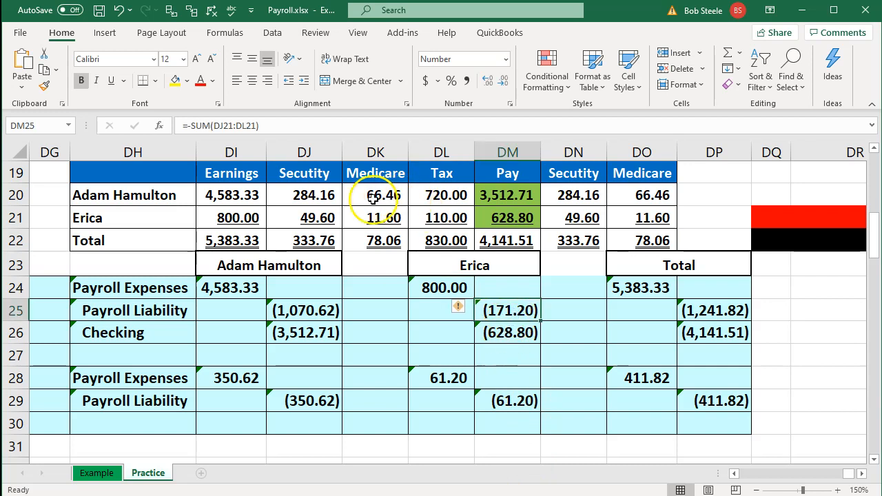
{"action": "left_click_drag", "start_coordinate": [324, 216], "coordinate": [429, 215]}
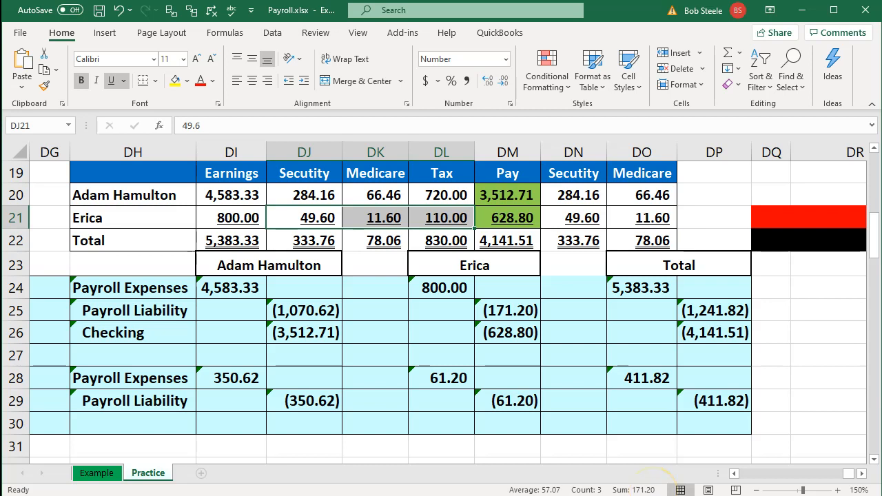
{"action": "key", "text": "alt+Tab"}
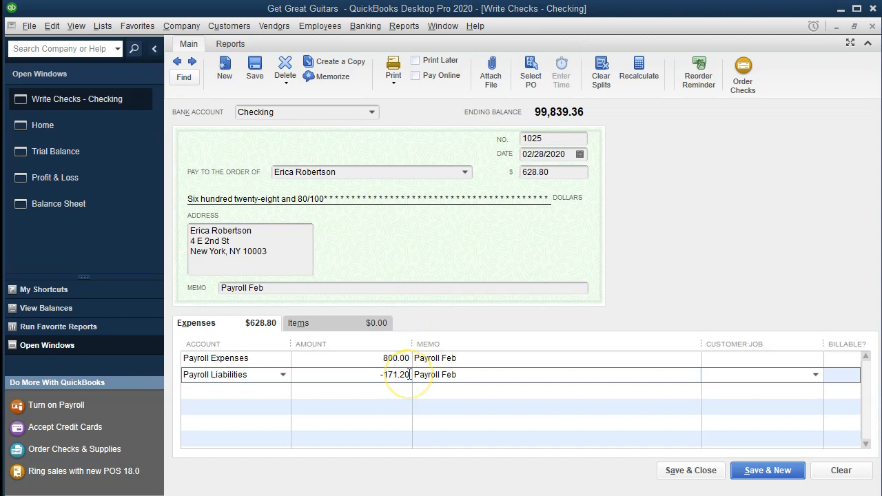
{"action": "left_click", "coordinate": [689, 471]}
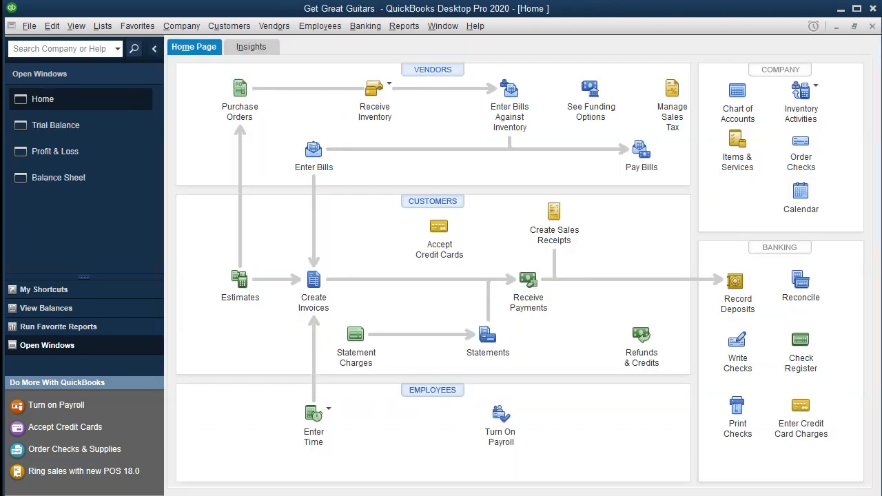
- In Payroll.xlsx, examine the employer payroll tax entry in rows 28 and 29, including the combined amounts in DO28:DP29
{"action": "left_click", "coordinate": [488, 485]}
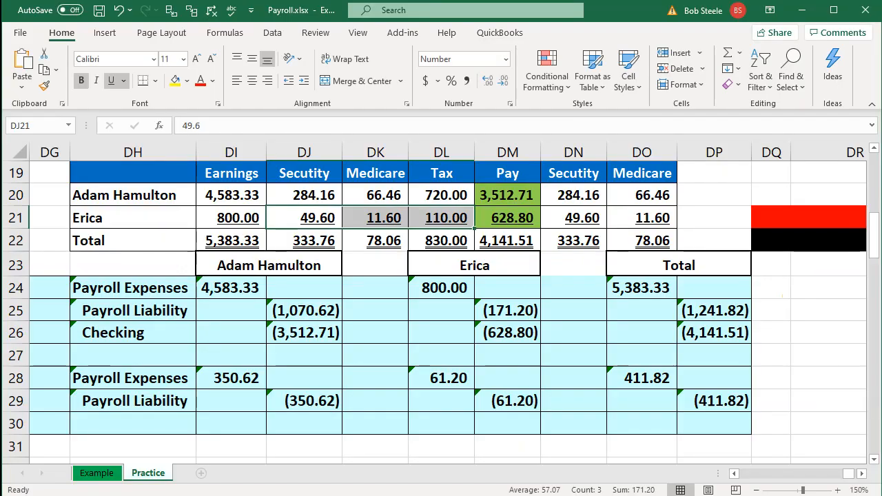
{"action": "left_click", "coordinate": [569, 361]}
{"action": "left_click_drag", "start_coordinate": [640, 376], "coordinate": [690, 397]}
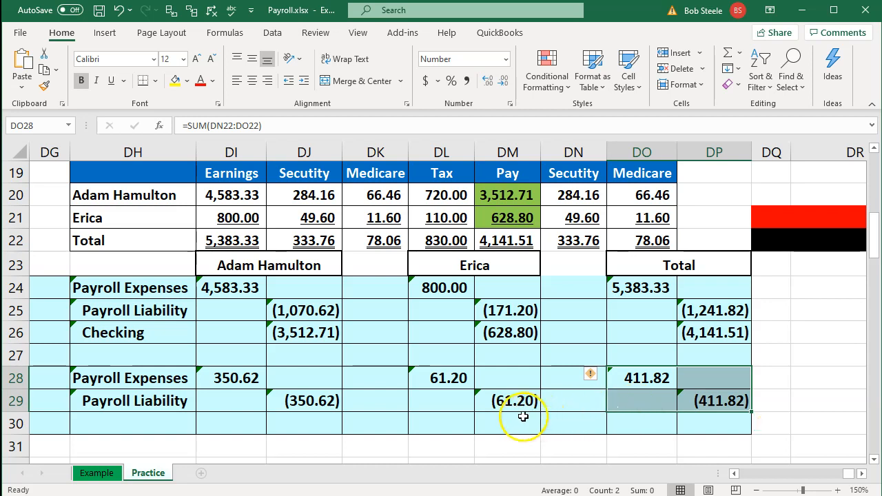
{"action": "left_click", "coordinate": [172, 422]}
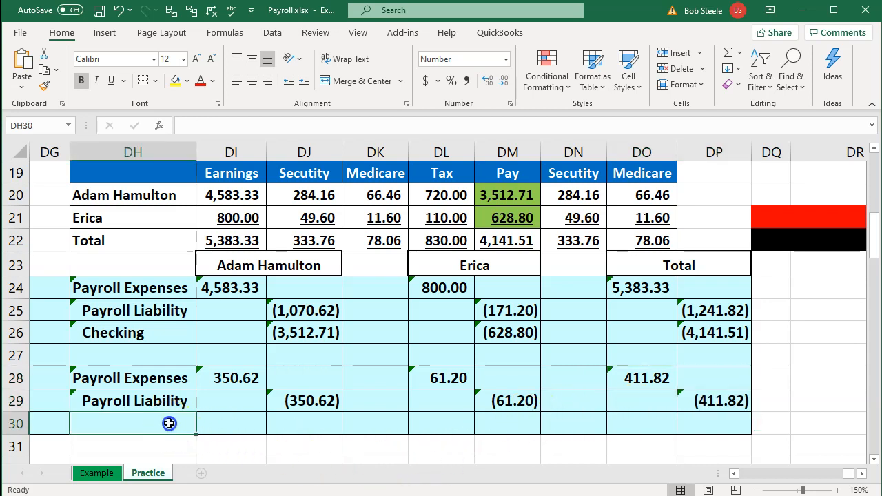
{"action": "left_click", "coordinate": [173, 398]}
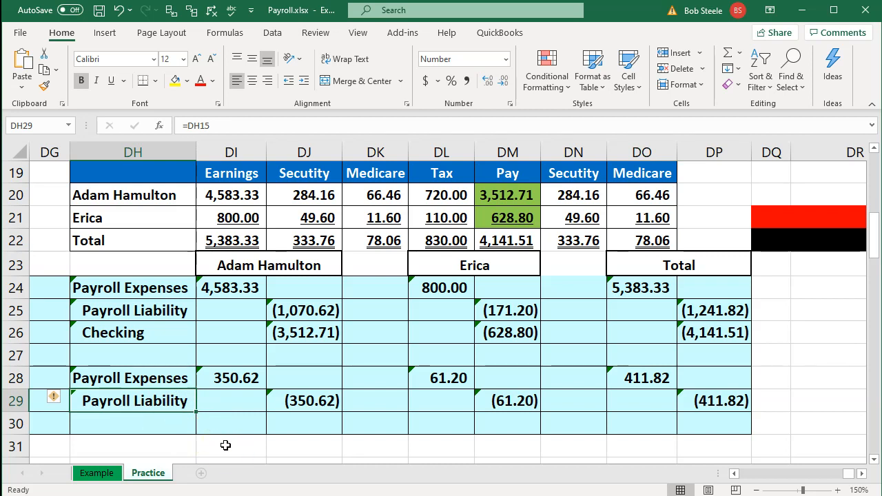
{"action": "key", "text": "Up"}
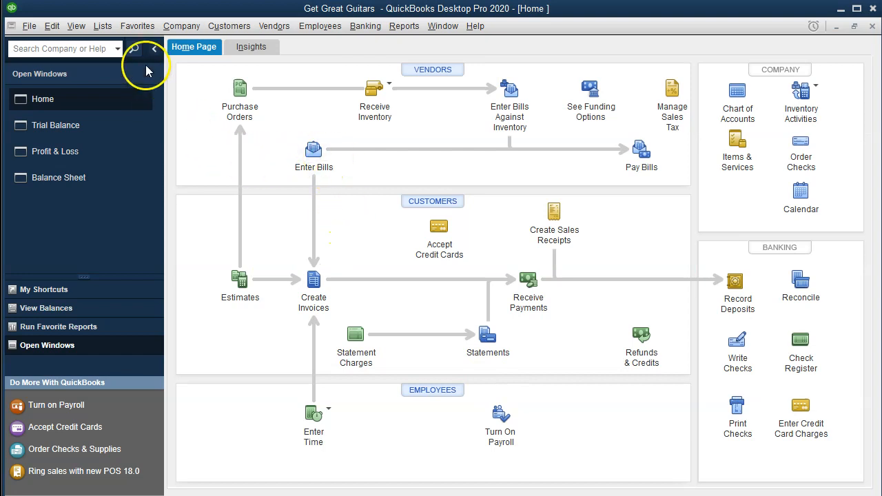
- In QuickBooks, open the Payroll Liabilities register from the chart of accounts and go to the blank transaction at its end
{"action": "left_click", "coordinate": [102, 26]}
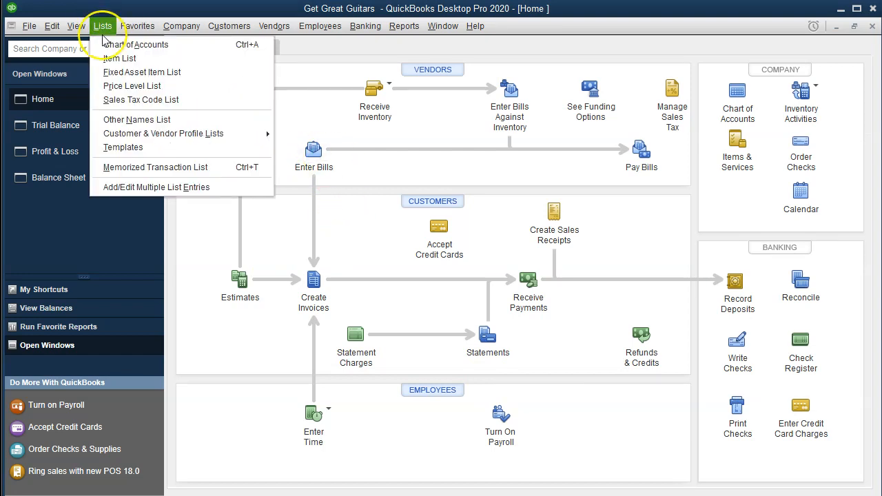
{"action": "left_click", "coordinate": [126, 46]}
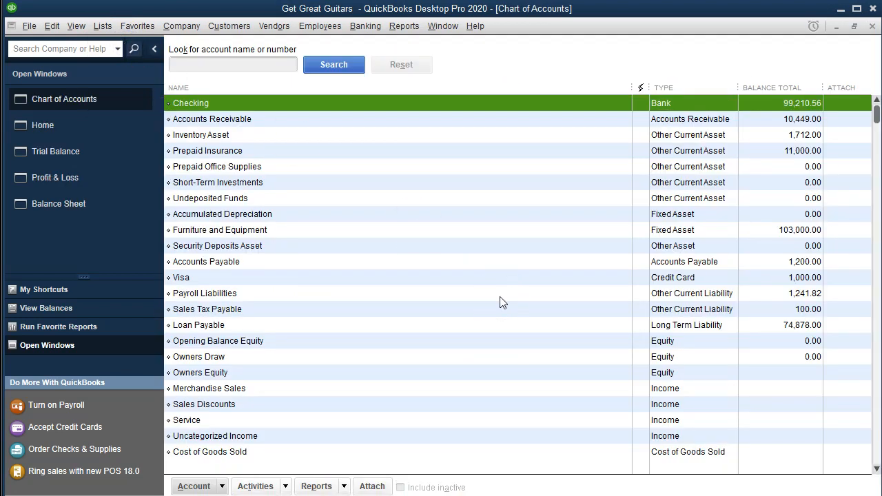
{"action": "left_click", "coordinate": [286, 295]}
{"action": "double_click", "coordinate": [284, 290]}
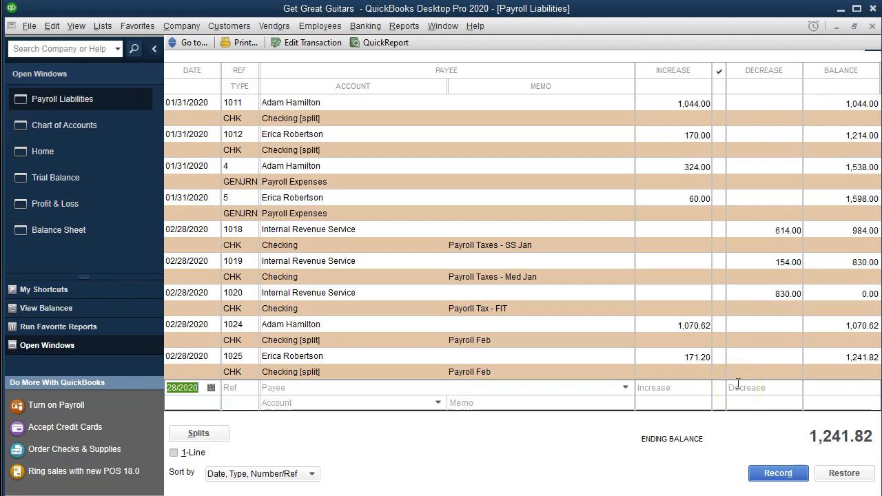
{"action": "key", "text": "Tab"}
{"action": "key", "text": "Tab"}
{"action": "key", "text": "Tab"}
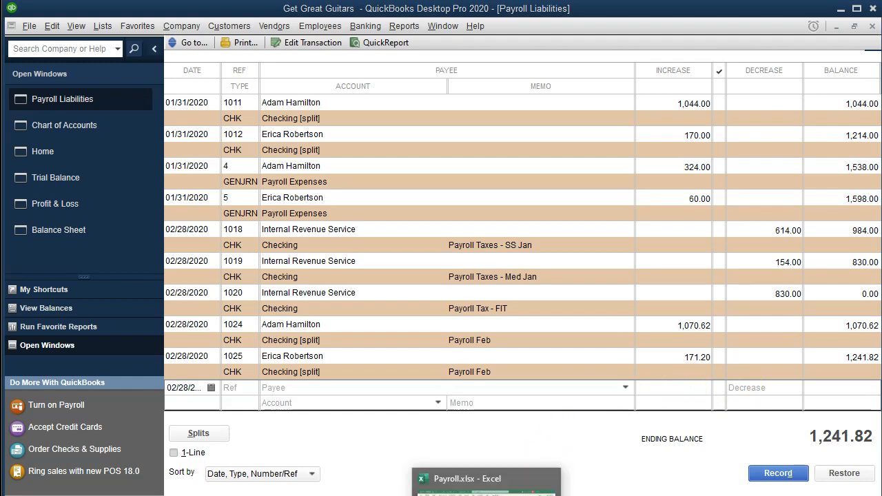
- Switch to Payroll.xlsx and check the combined employer Social Security and Medicare totals in DN22:DO22 against the employer tax entry
{"action": "left_click", "coordinate": [489, 492]}
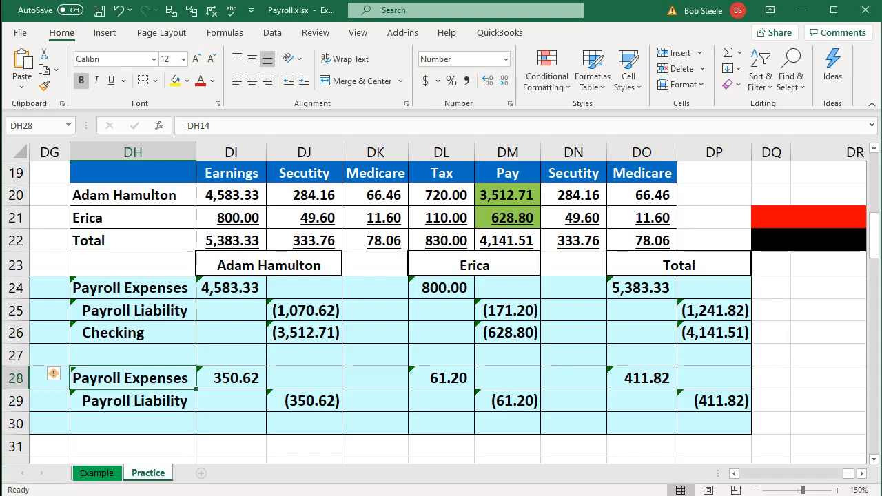
{"action": "left_click", "coordinate": [653, 401]}
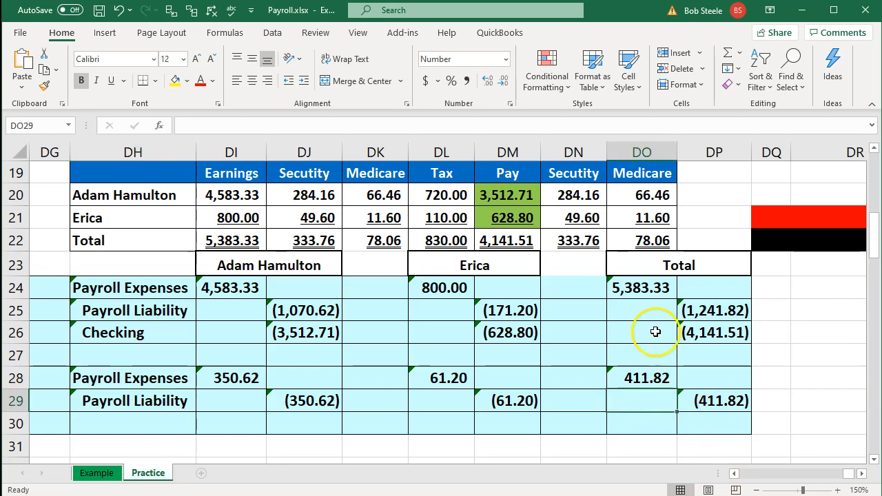
{"action": "left_click", "coordinate": [608, 243]}
{"action": "left_click", "coordinate": [610, 243], "text": "shift"}
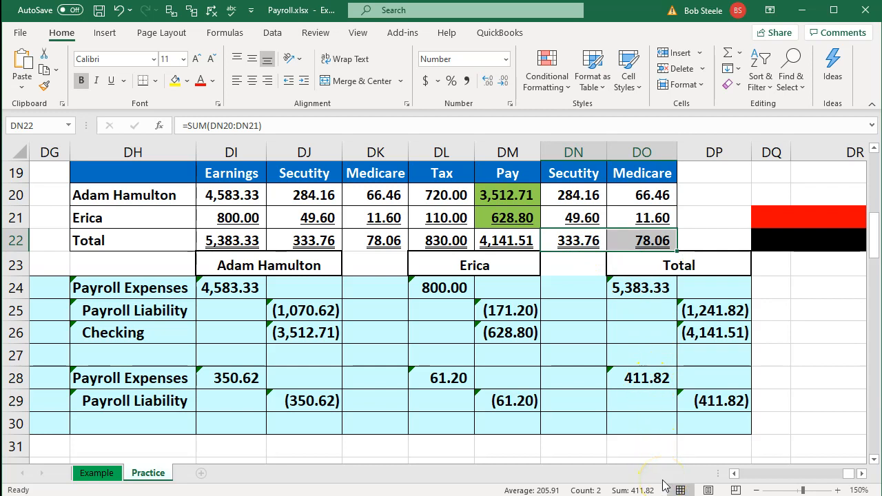
- In the QuickBooks Payroll Liabilities register, record an increase of 411.82 against Payroll Expenses, then close the register and chart of accounts
{"action": "key", "text": "alt+Tab"}
{"action": "left_click", "coordinate": [661, 387]}
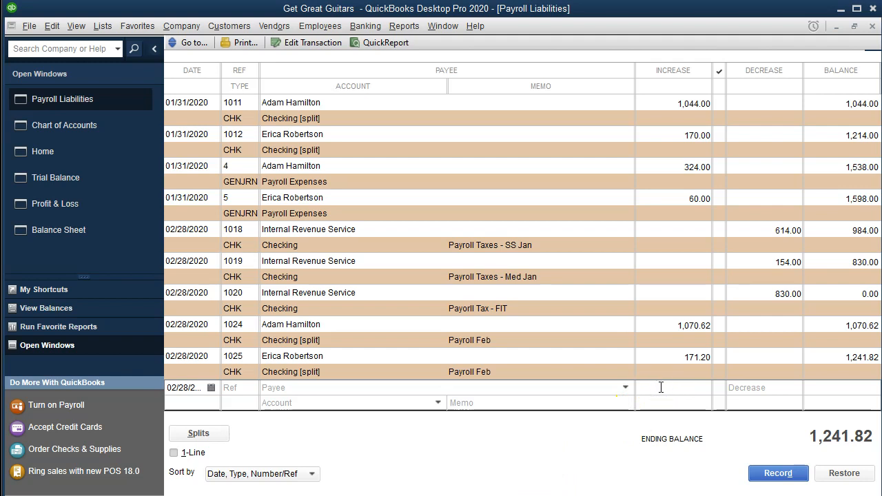
{"action": "type", "text": "411.82"}
{"action": "key", "text": "Tab"}
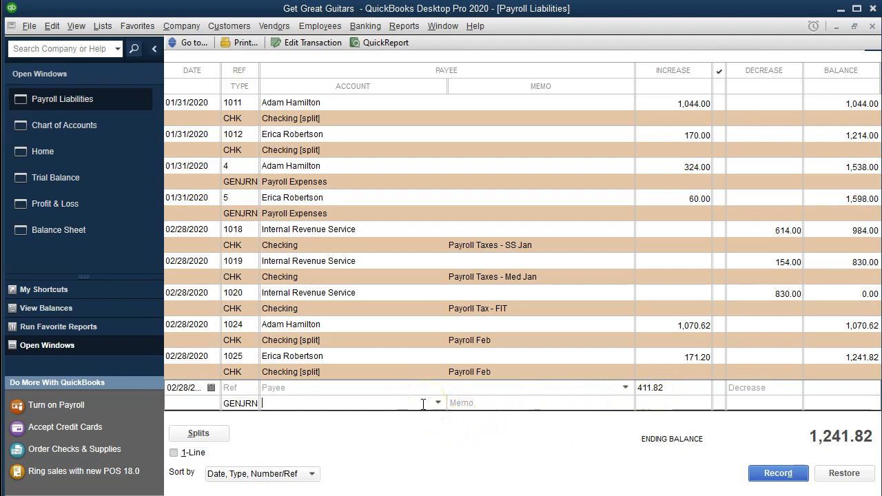
{"action": "type", "text": "Payroll Expenses"}
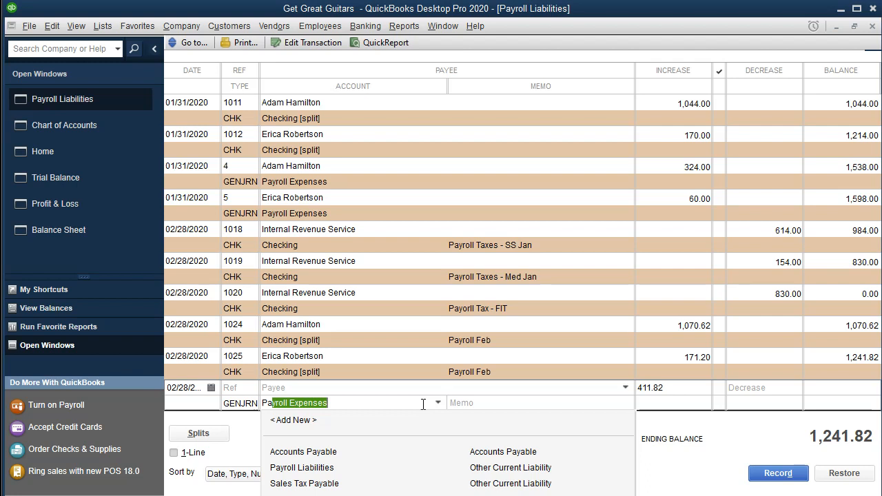
{"action": "key", "text": "Tab"}
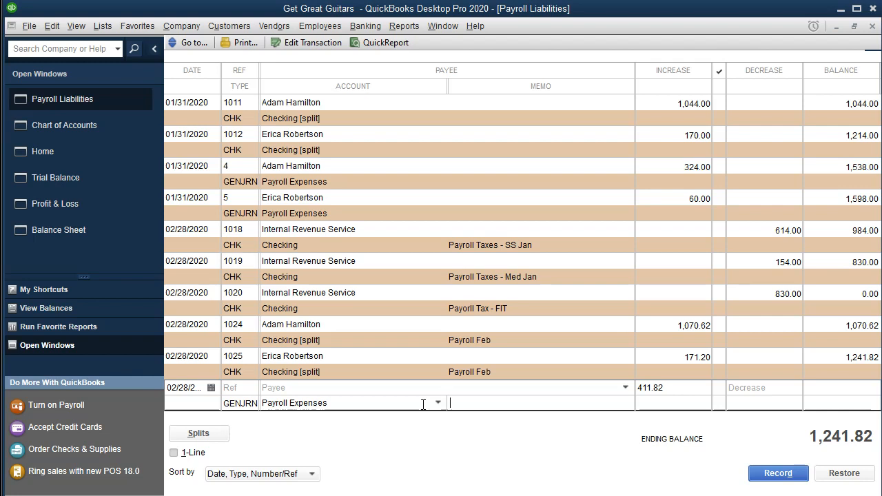
{"action": "key", "text": "Return"}
{"action": "key", "text": "Return"}
{"action": "key", "text": "Return"}
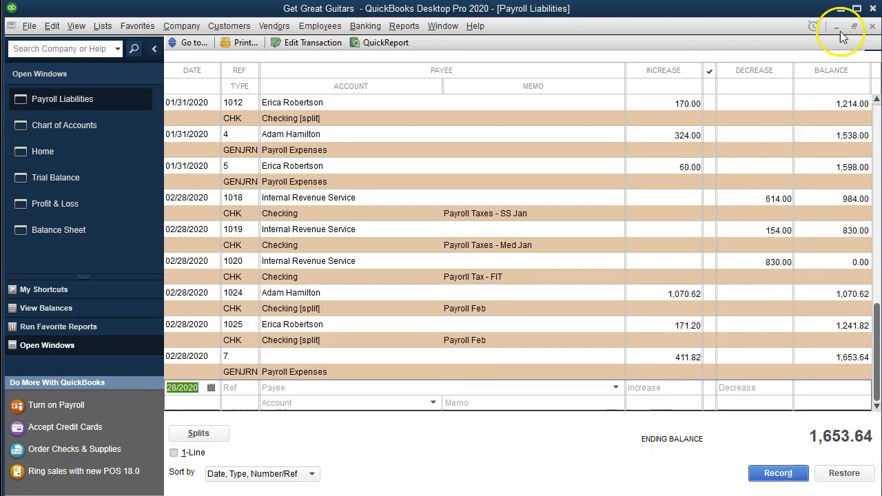
{"action": "left_click", "coordinate": [872, 26]}
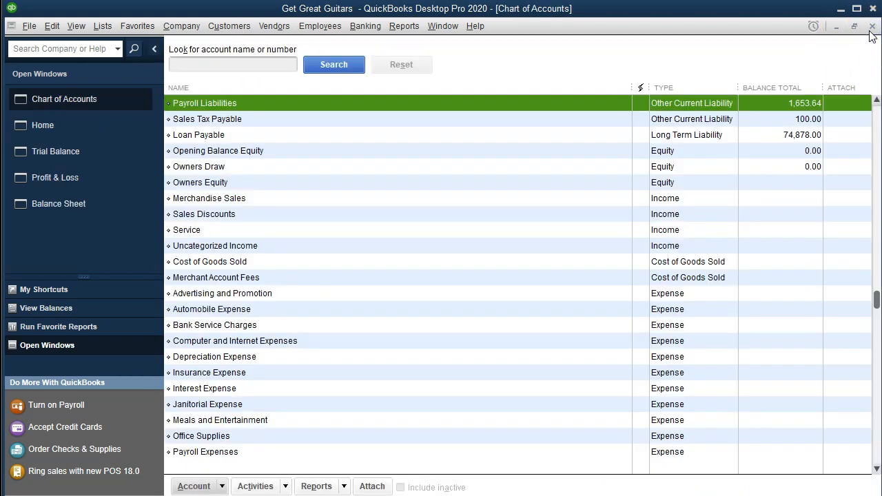
{"action": "left_click", "coordinate": [871, 28]}
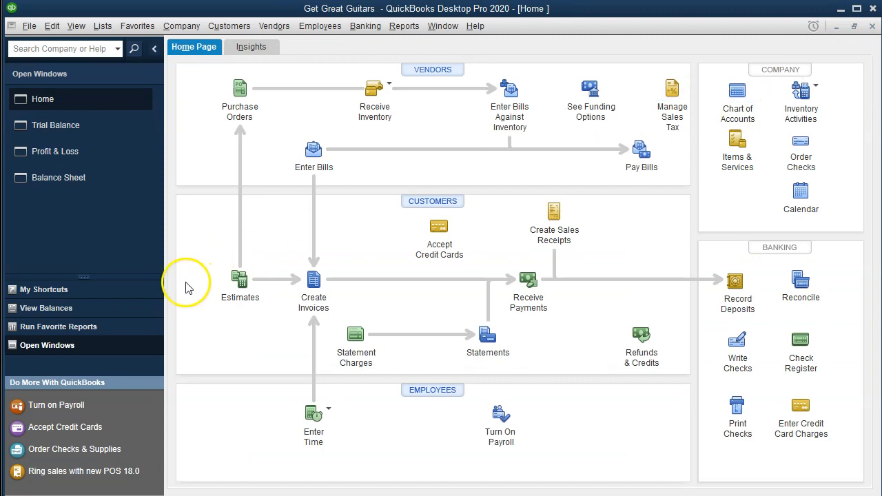
- From the Balance Sheet, examine the Checking transactions and the 3,512.71 February payroll check, then return to the report
{"action": "left_click", "coordinate": [65, 186]}
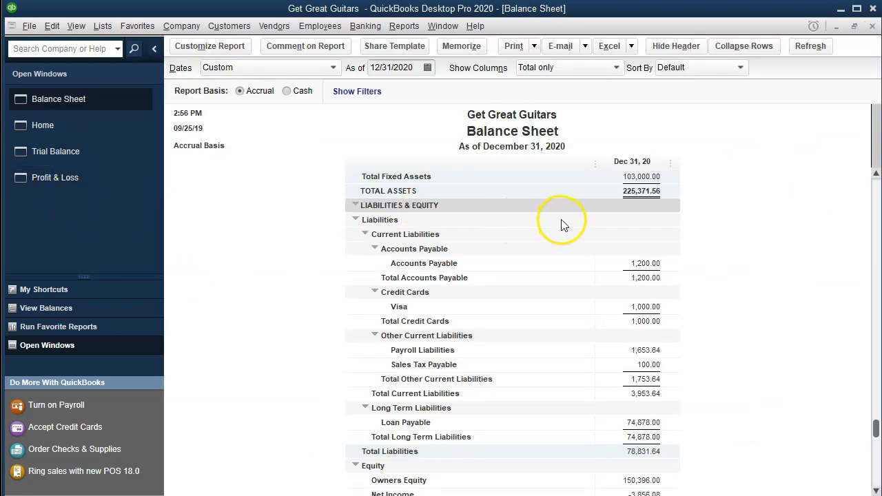
{"action": "scroll", "coordinate": [561, 224], "scroll_direction": "up", "scroll_amount": 5}
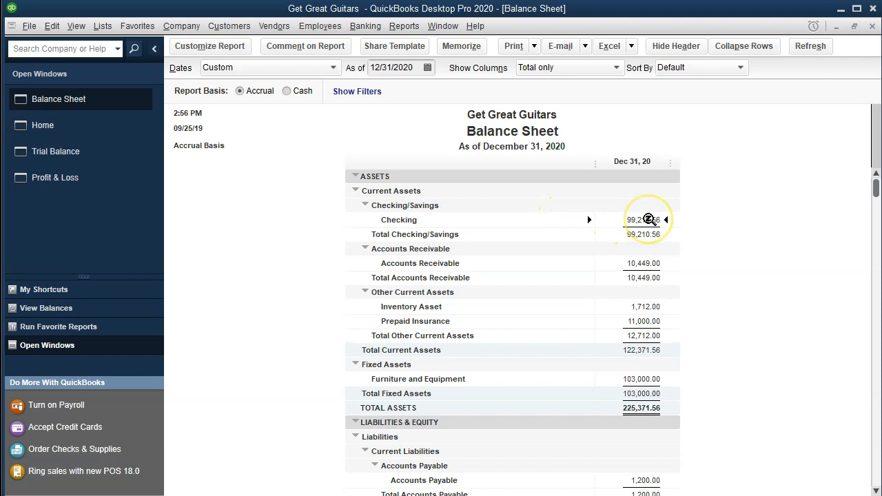
{"action": "double_click", "coordinate": [650, 219]}
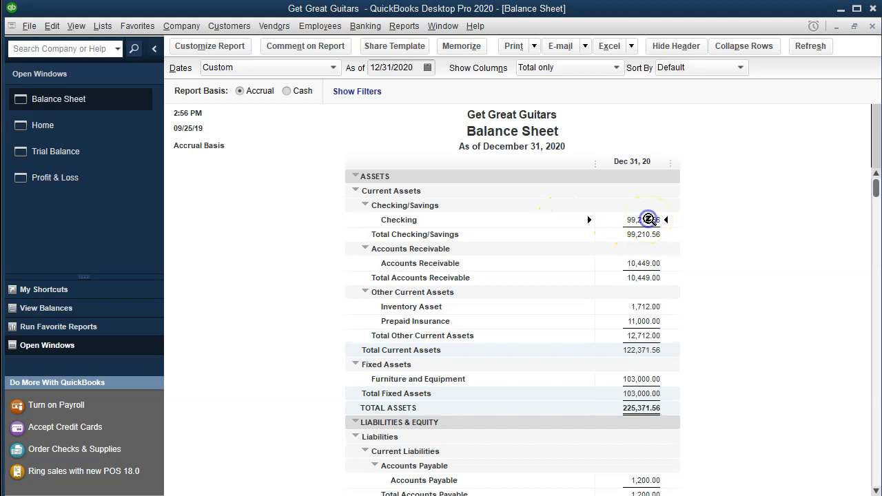
{"action": "scroll", "coordinate": [647, 219], "scroll_direction": "down", "scroll_amount": 3}
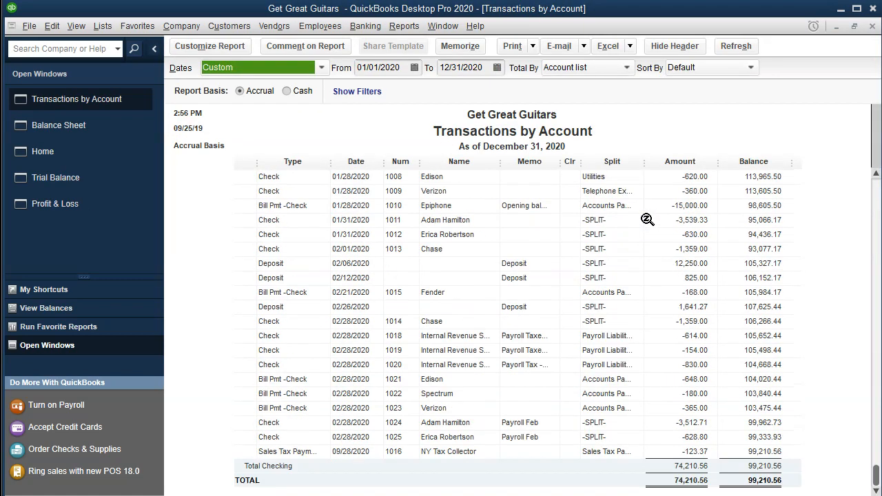
{"action": "left_click", "coordinate": [462, 425]}
{"action": "left_click", "coordinate": [462, 436]}
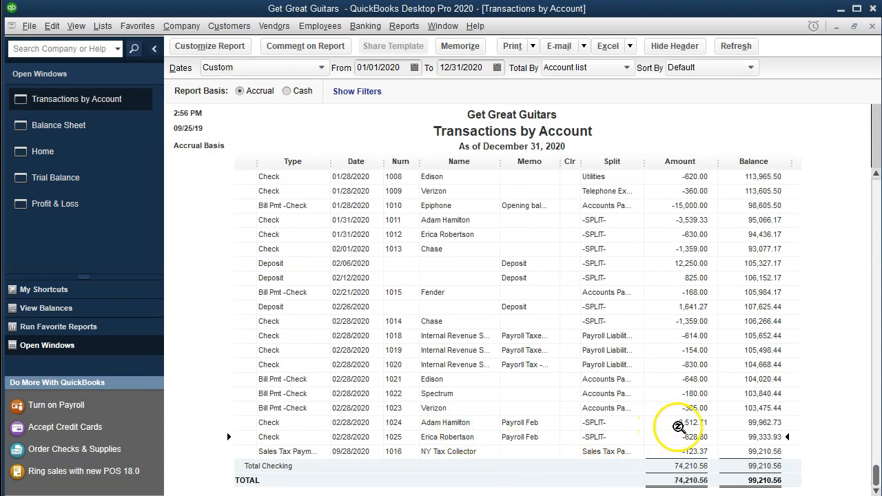
{"action": "left_click", "coordinate": [681, 423]}
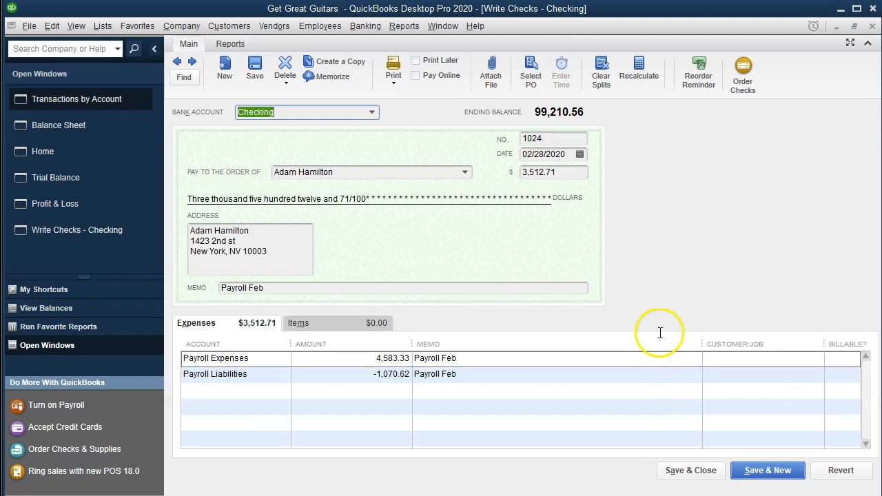
{"action": "left_click", "coordinate": [872, 26]}
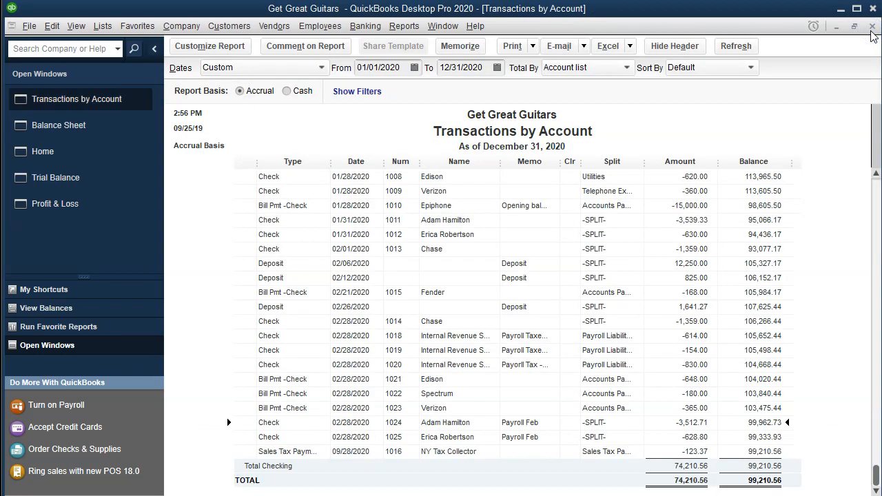
{"action": "left_click", "coordinate": [872, 28]}
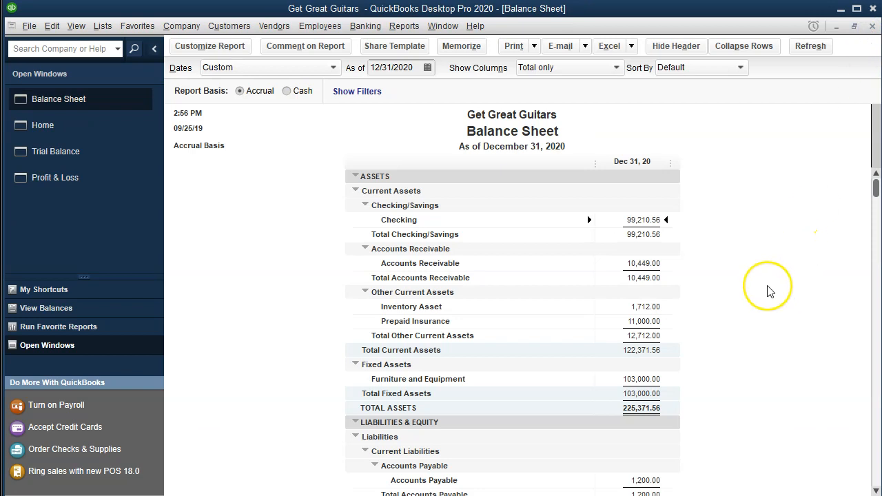
- Drill into Payroll Liabilities on the Balance Sheet and examine the check behind its 171.20 line, then return to the report
{"action": "scroll", "coordinate": [770, 291], "scroll_direction": "down", "scroll_amount": 4}
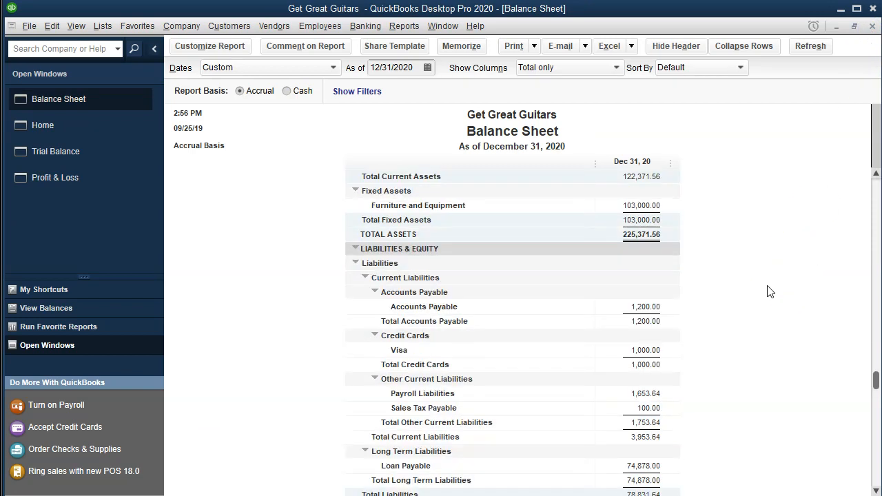
{"action": "scroll", "coordinate": [770, 292], "scroll_direction": "down", "scroll_amount": 1}
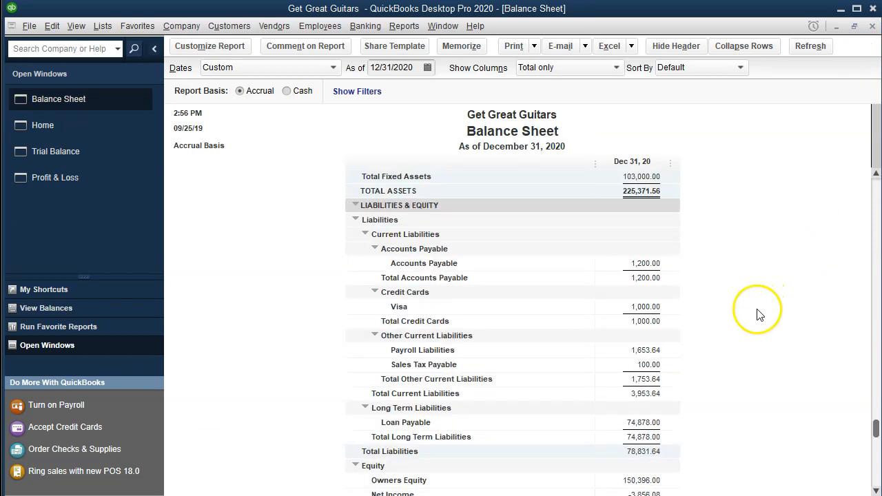
{"action": "scroll", "coordinate": [756, 316], "scroll_direction": "down", "scroll_amount": 1}
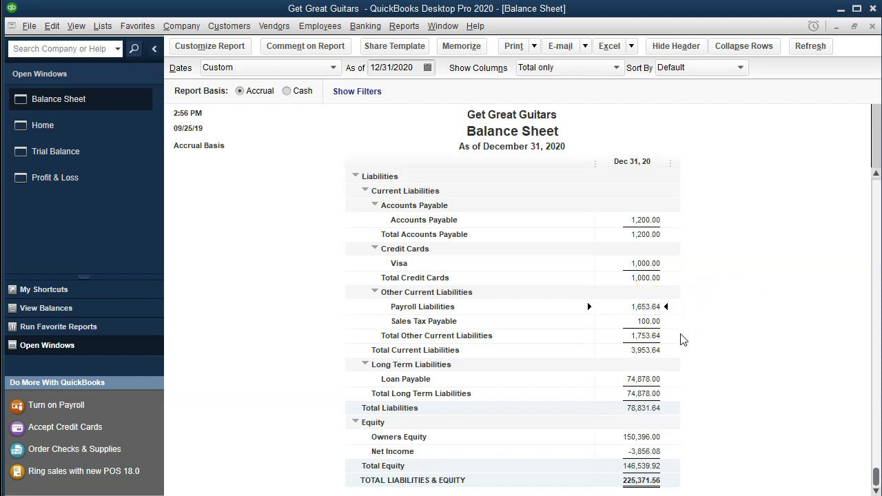
{"action": "double_click", "coordinate": [645, 306]}
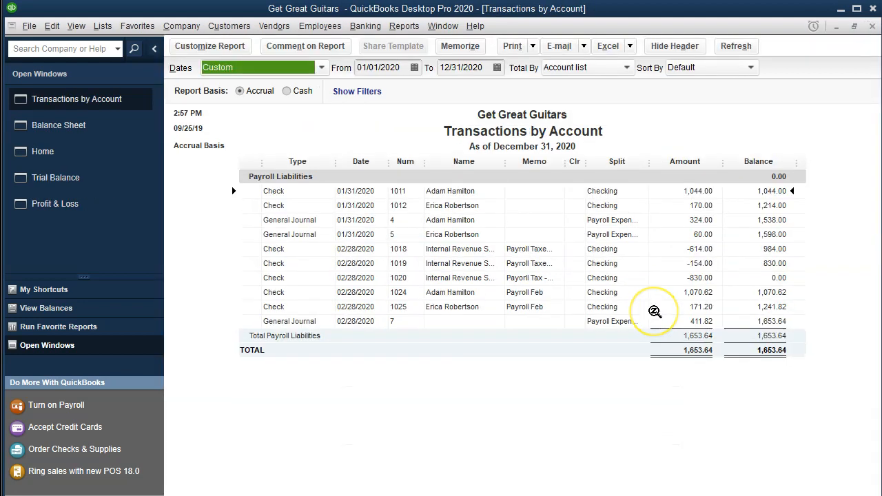
{"action": "left_click", "coordinate": [693, 293]}
{"action": "left_click", "coordinate": [696, 310]}
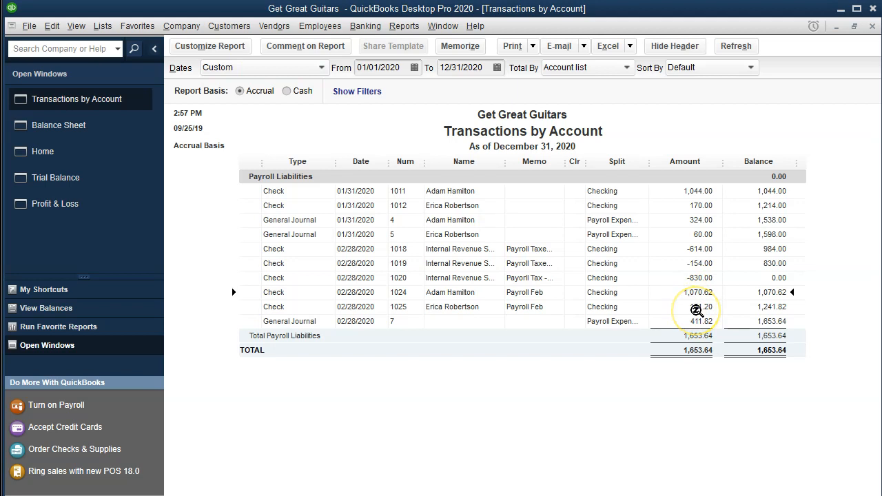
{"action": "double_click", "coordinate": [693, 306]}
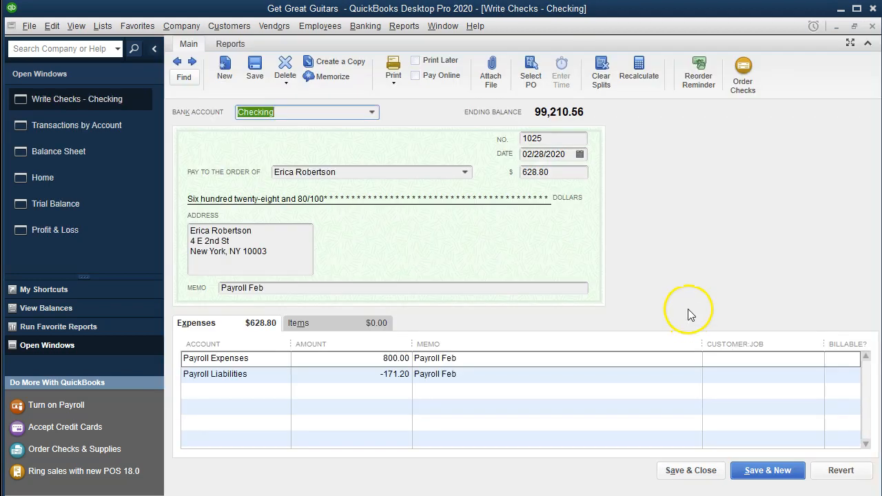
{"action": "left_click", "coordinate": [871, 27]}
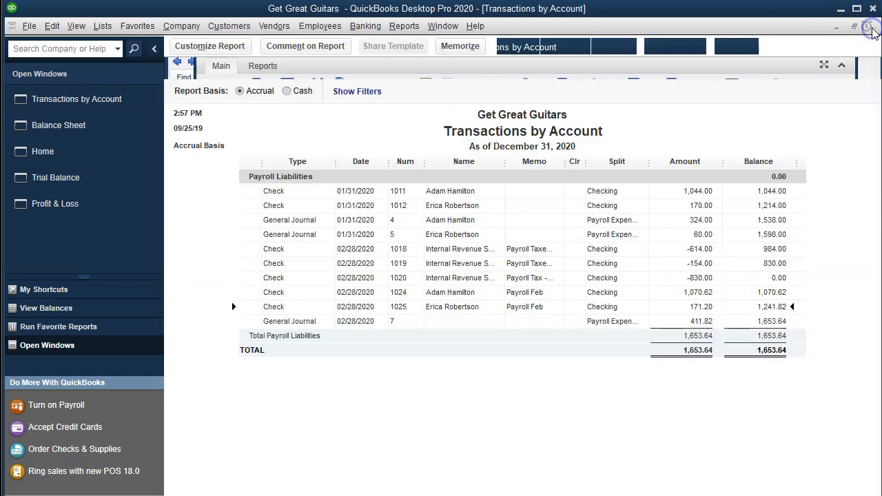
{"action": "left_click", "coordinate": [872, 26]}
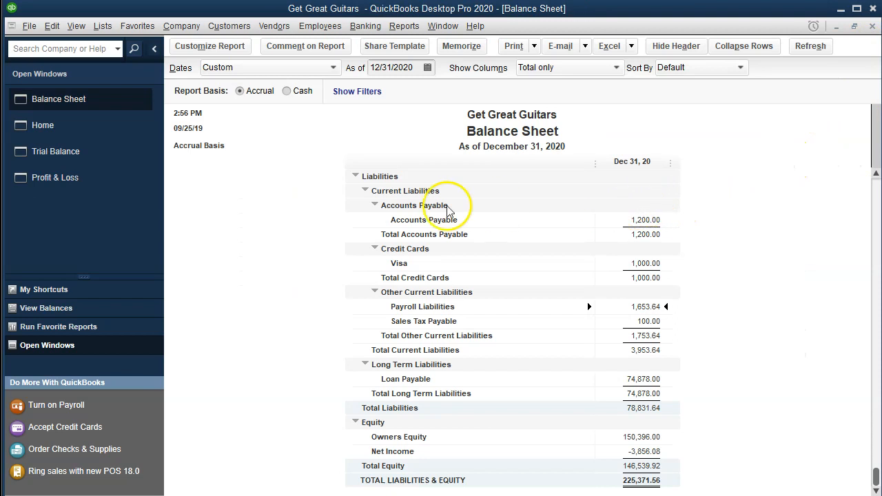
- From the Profit & Loss report, examine the Payroll Expenses detail and the source check of its February 4,583.33 line, then close the check
{"action": "left_click", "coordinate": [65, 178]}
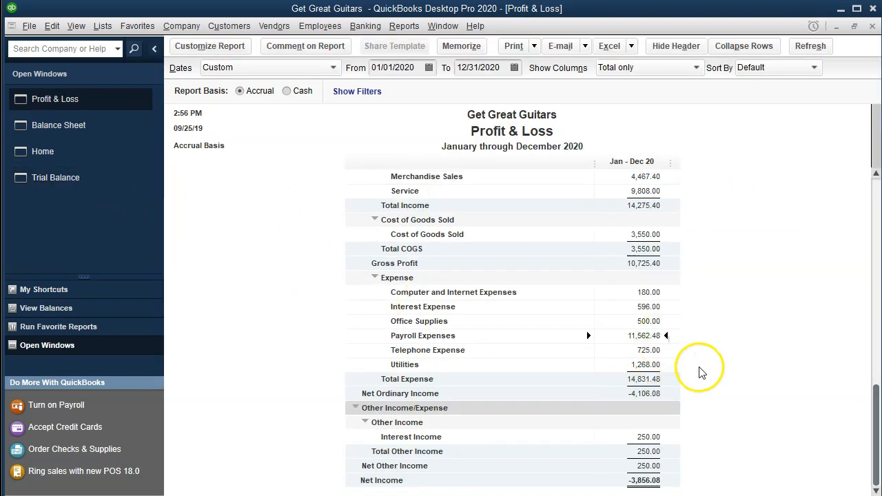
{"action": "double_click", "coordinate": [610, 336]}
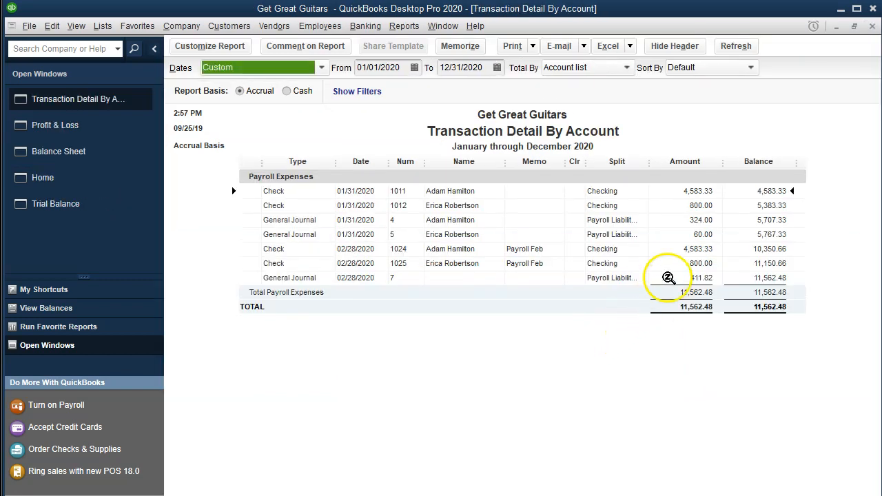
{"action": "left_click", "coordinate": [666, 249]}
{"action": "left_click", "coordinate": [670, 264]}
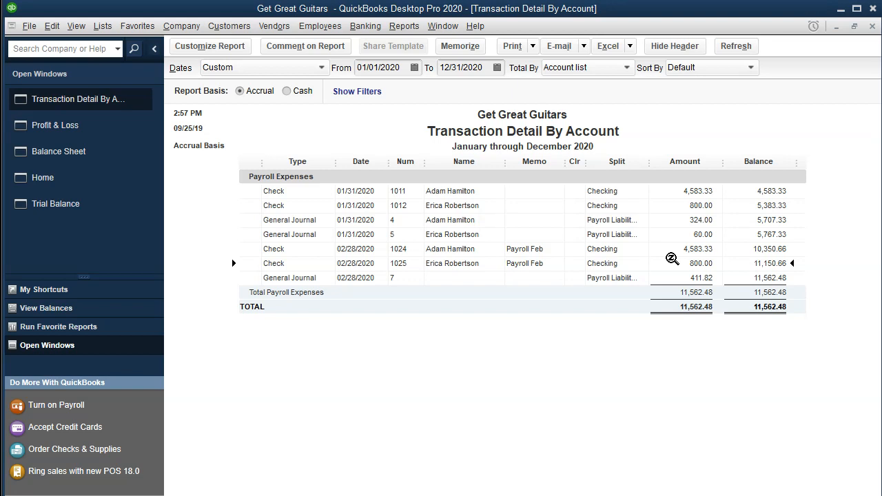
{"action": "left_click", "coordinate": [669, 246]}
{"action": "left_click", "coordinate": [669, 246]}
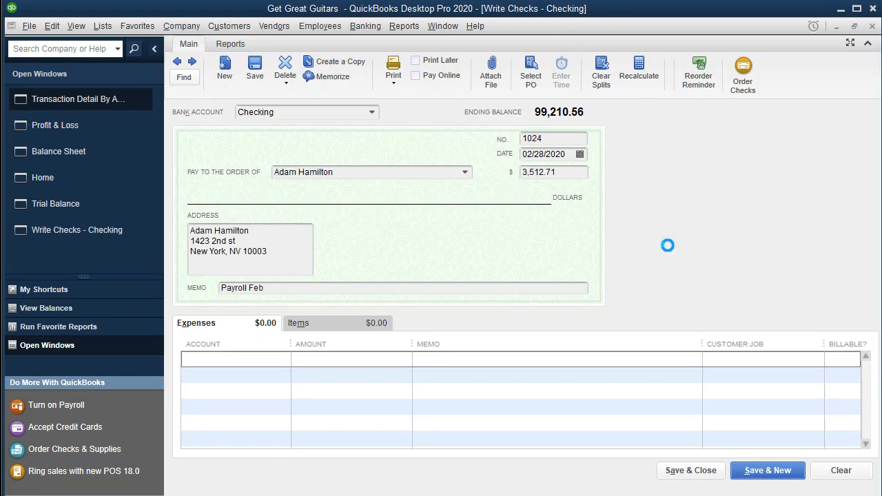
{"action": "left_click", "coordinate": [873, 25]}
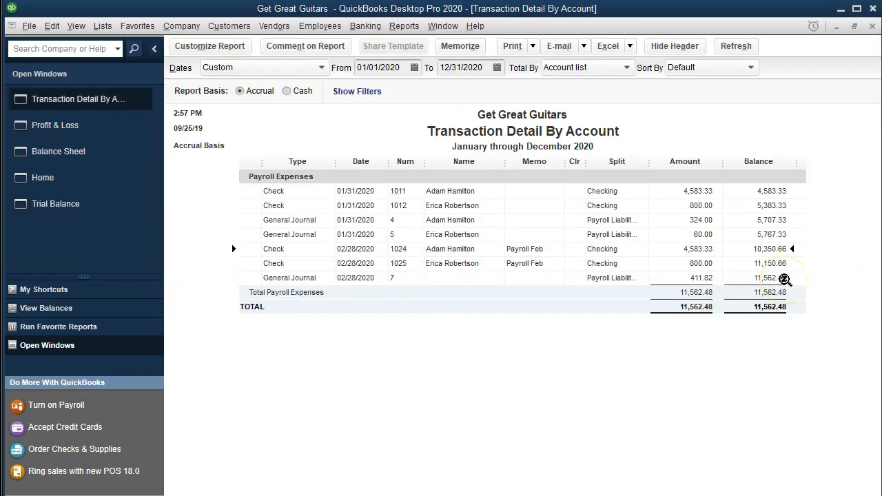
- Open the source of the 411.82 general journal line in the Payroll Expenses detail, then return to Profit & Loss
{"action": "left_click", "coordinate": [761, 279]}
{"action": "double_click", "coordinate": [686, 281]}
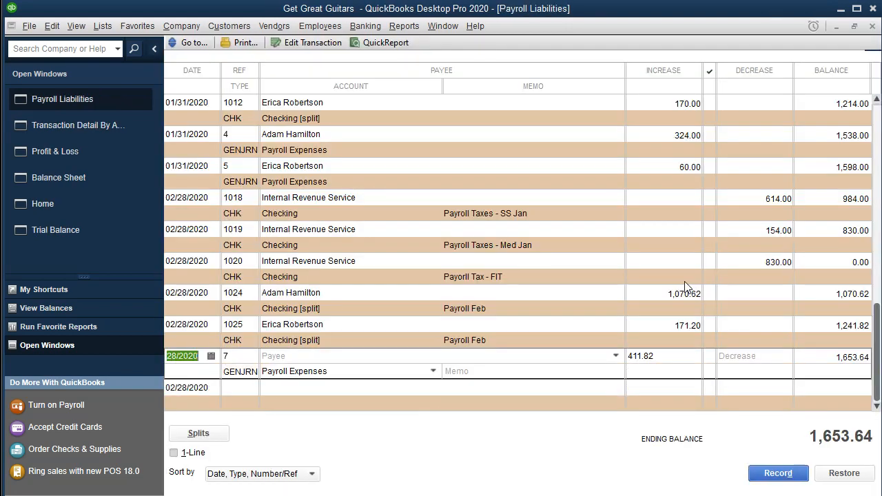
{"action": "left_click", "coordinate": [872, 26]}
{"action": "left_click", "coordinate": [872, 27]}
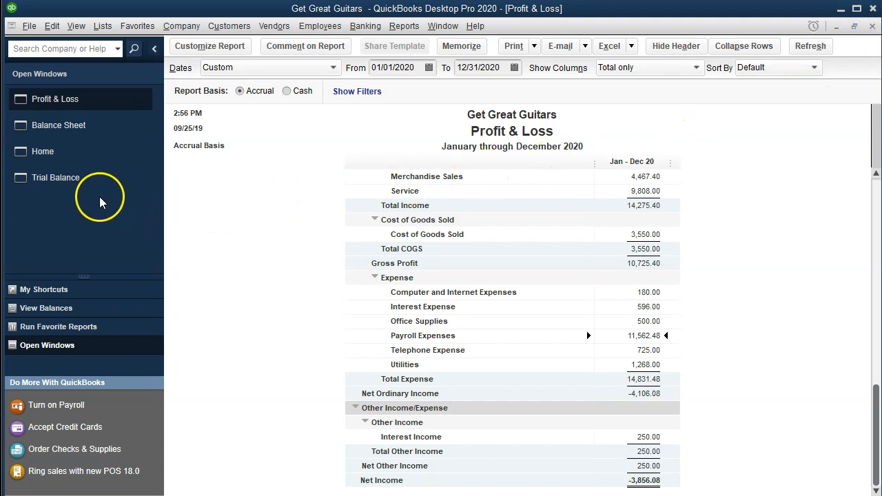
- Open the Trial Balance and review the account balances from Checking down to the debit and credit totals
{"action": "left_click", "coordinate": [85, 182]}
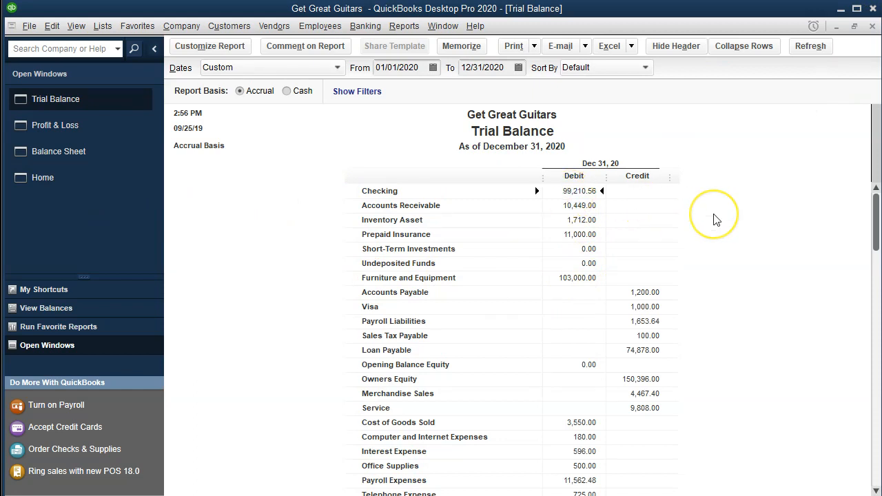
{"action": "key", "text": "Down"}
{"action": "key", "text": "Down"}
{"action": "key", "text": "Down"}
{"action": "key", "text": "Down"}
{"action": "key", "text": "Down"}
{"action": "key", "text": "Down"}
{"action": "key", "text": "Down"}
{"action": "key", "text": "Down"}
{"action": "key", "text": "Down"}
{"action": "key", "text": "Down"}
{"action": "key", "text": "Down"}
{"action": "key", "text": "Down"}
{"action": "key", "text": "Down"}
{"action": "key", "text": "Down"}
{"action": "key", "text": "Down"}
{"action": "key", "text": "Down"}
{"action": "key", "text": "Down"}
{"action": "key", "text": "Down"}
{"action": "key", "text": "Down"}
{"action": "key", "text": "Down"}
{"action": "key", "text": "Down"}
{"action": "key", "text": "Down"}
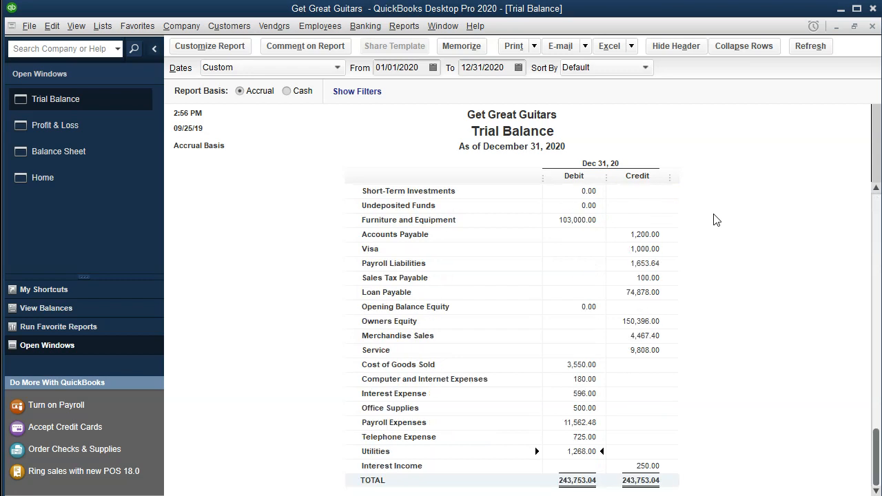
{"action": "key", "text": "Down"}
{"action": "key", "text": "Down"}
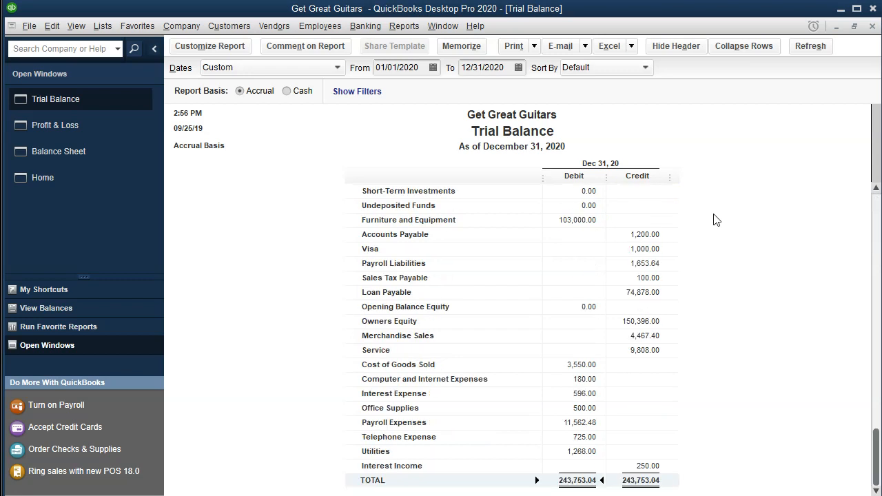